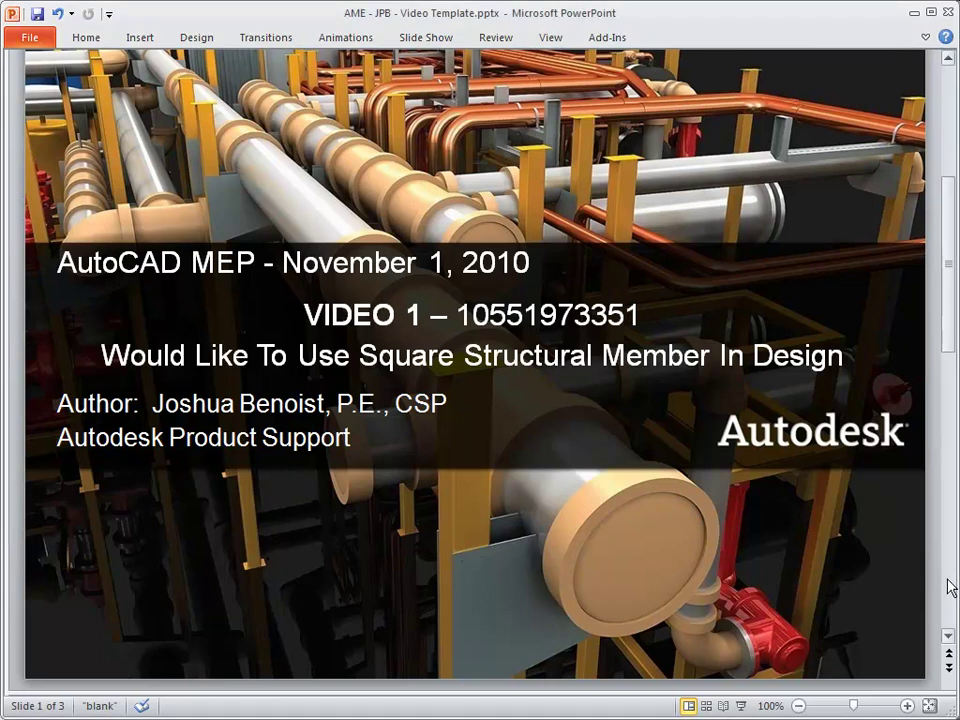
# Step: Scroll past the AutoCAD MEP square structural member title slide
pyautogui.scroll(-3, 950, 588)
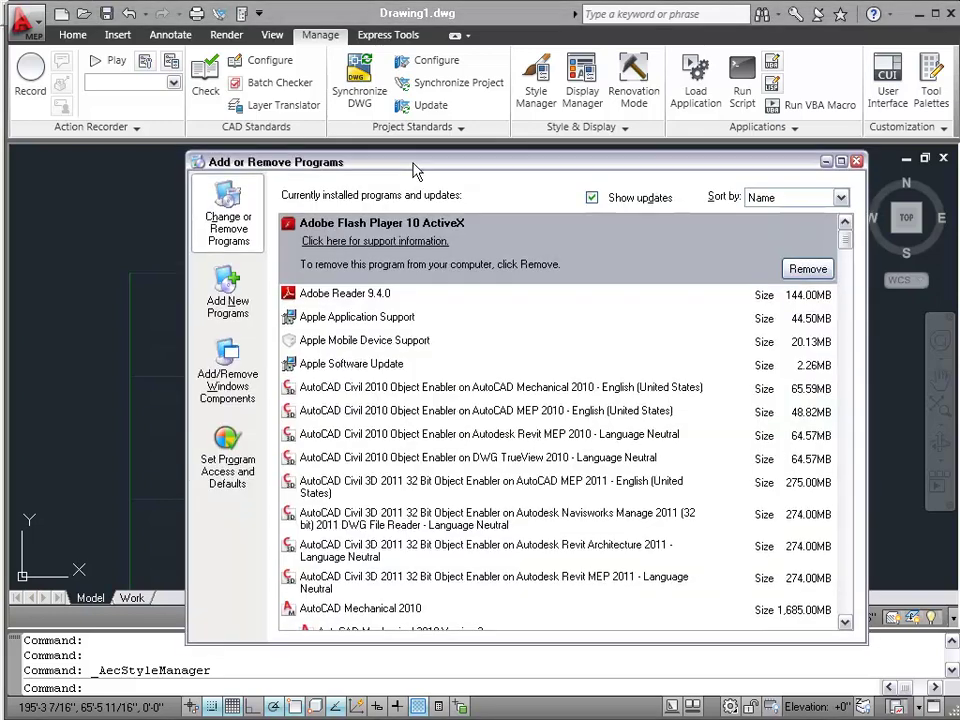
# Step: Select AutoCAD MEP 2011 - English in the installed programs list and choose Change/Remove
pyautogui.moveTo(415, 170); pyautogui.dragTo(402, 134)
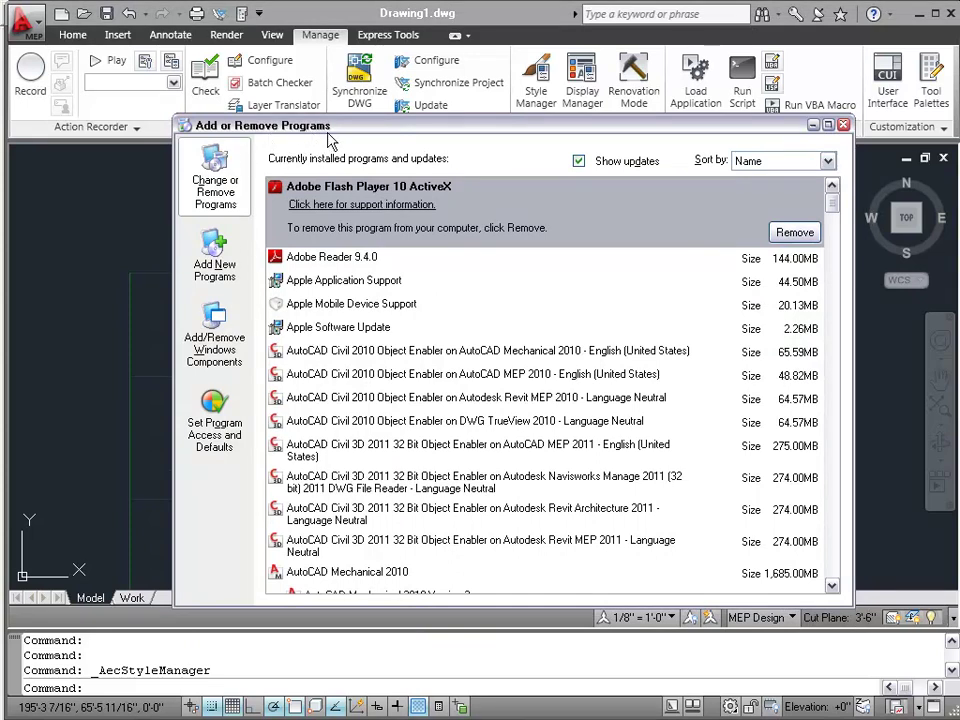
pyautogui.scroll(-1, 465, 482)
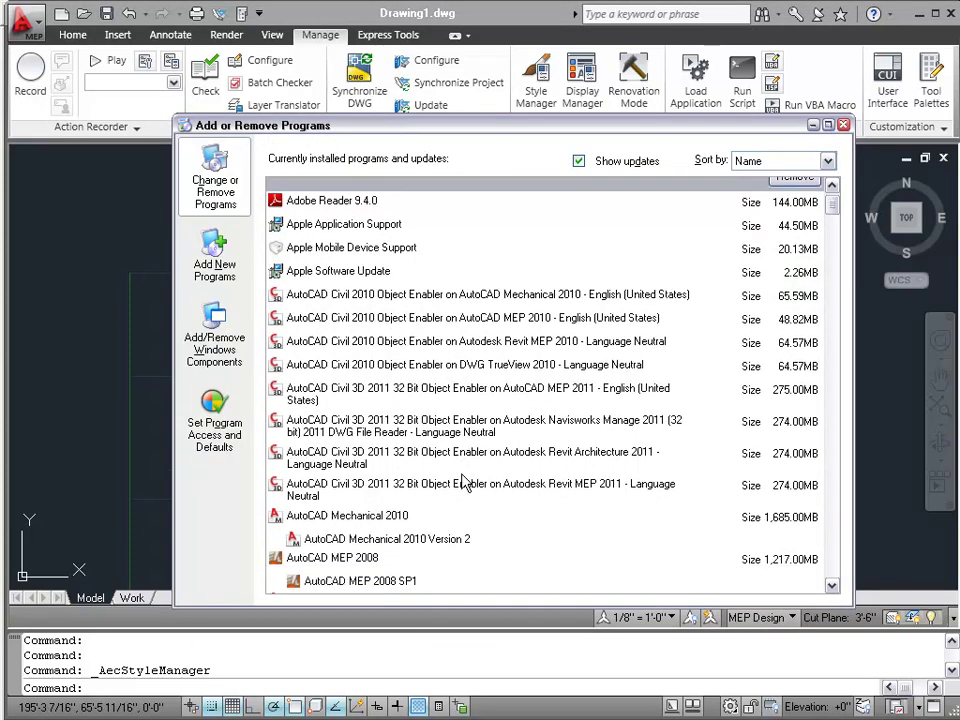
pyautogui.scroll(-3, 460, 480)
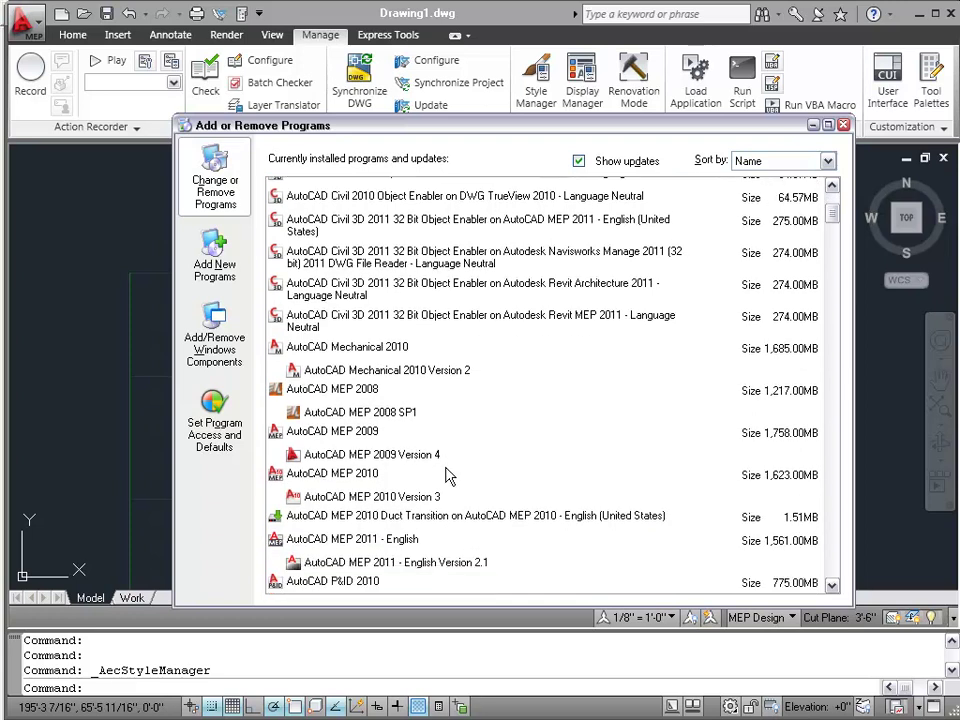
pyautogui.click(356, 543)
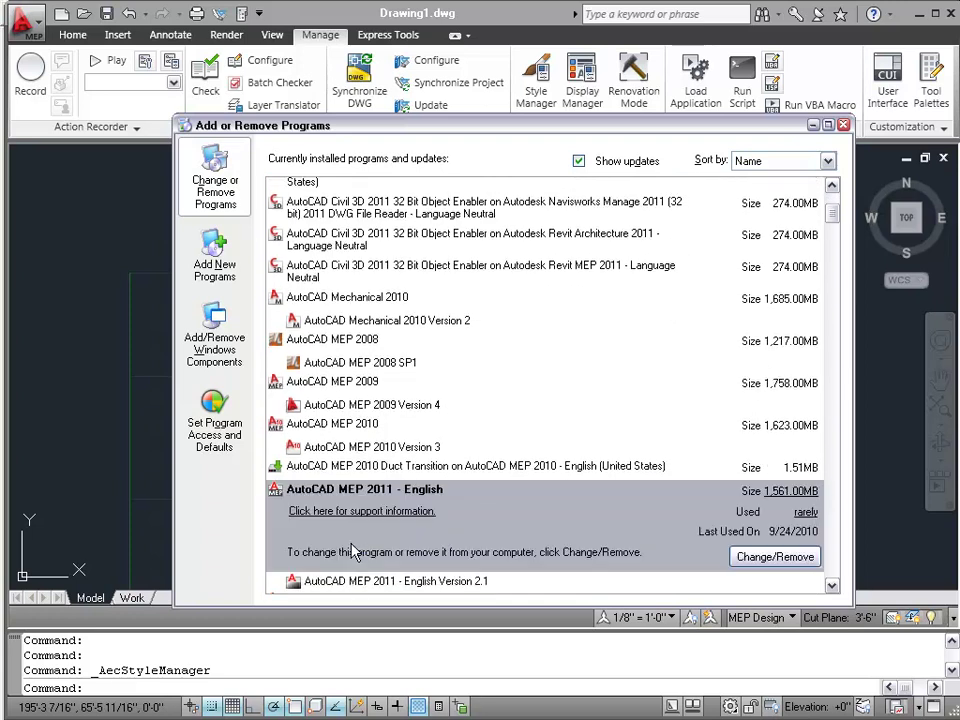
pyautogui.click(800, 558)
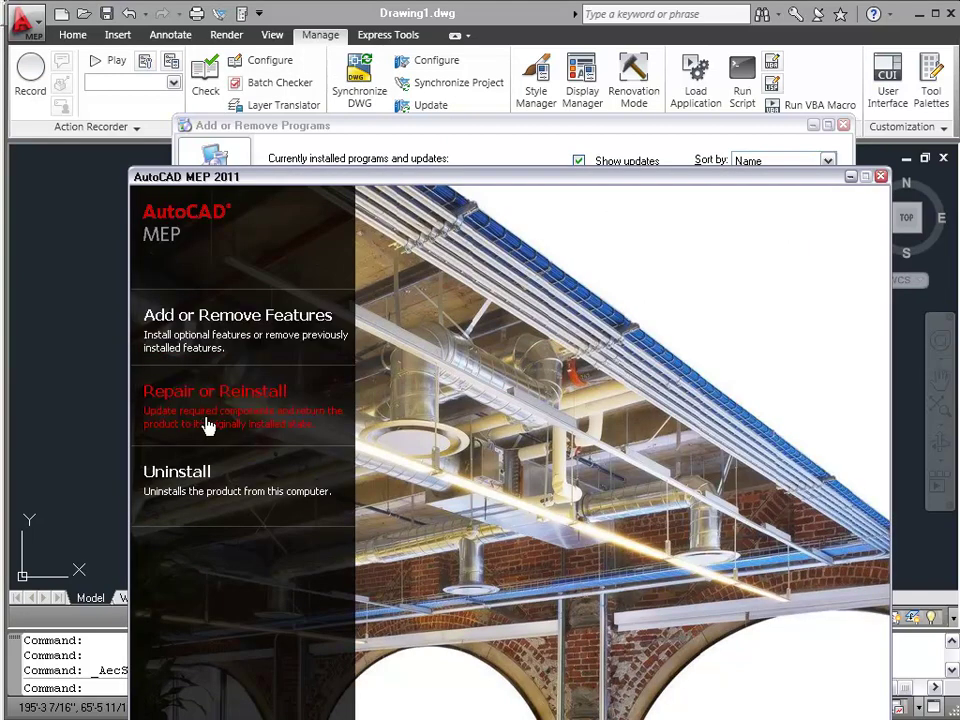
# Step: Choose Add or Remove Features and view the Express Tools description
pyautogui.click(210, 318)
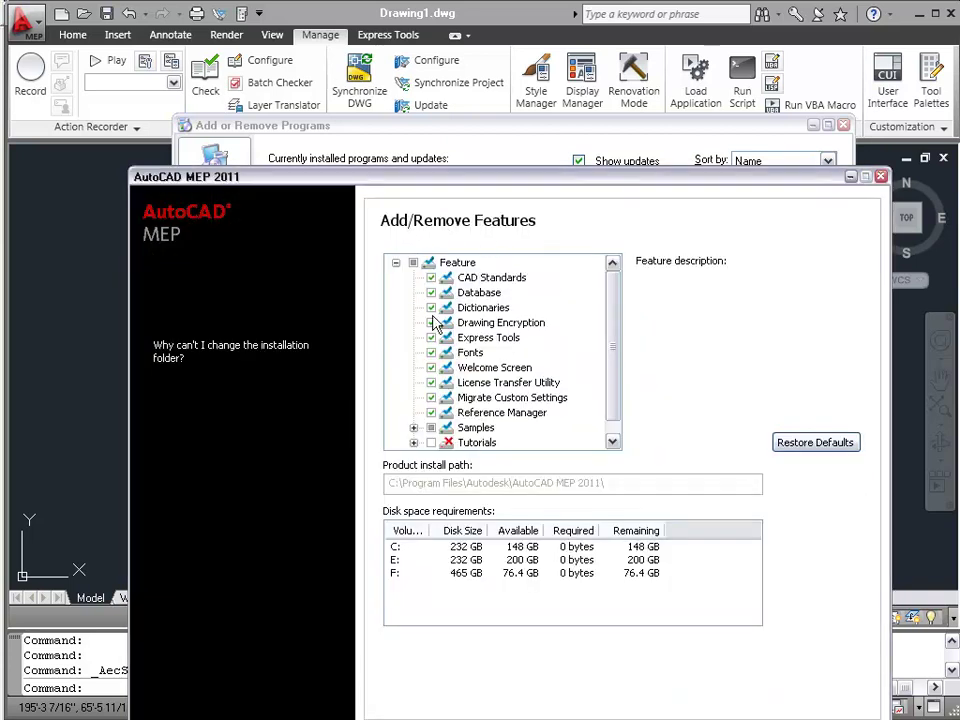
pyautogui.click(485, 340)
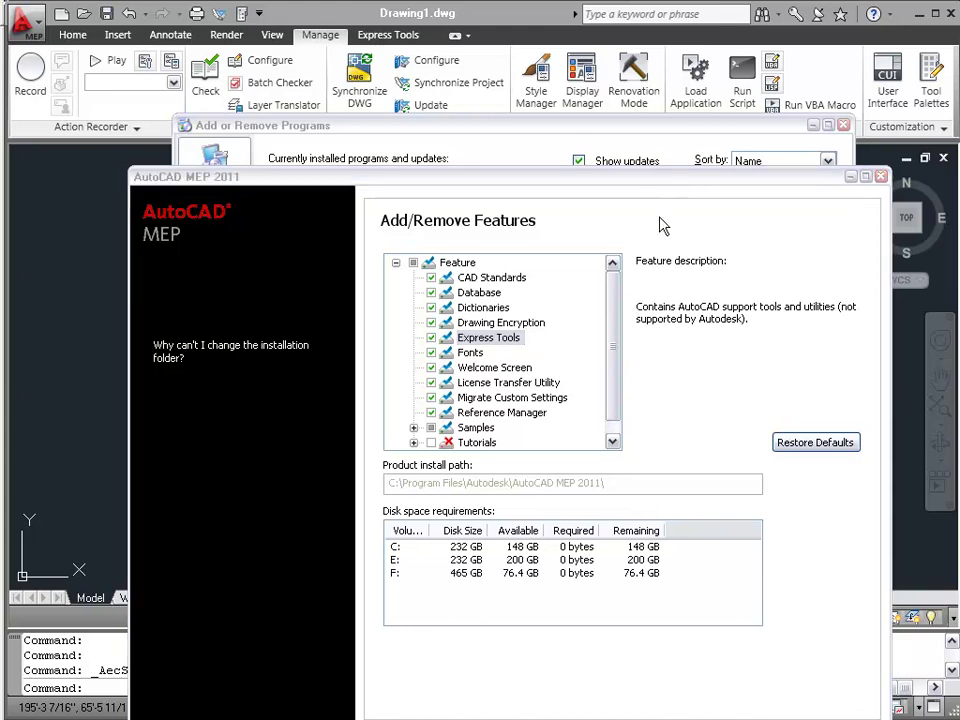
pyautogui.moveTo(659, 180); pyautogui.dragTo(622, 58)
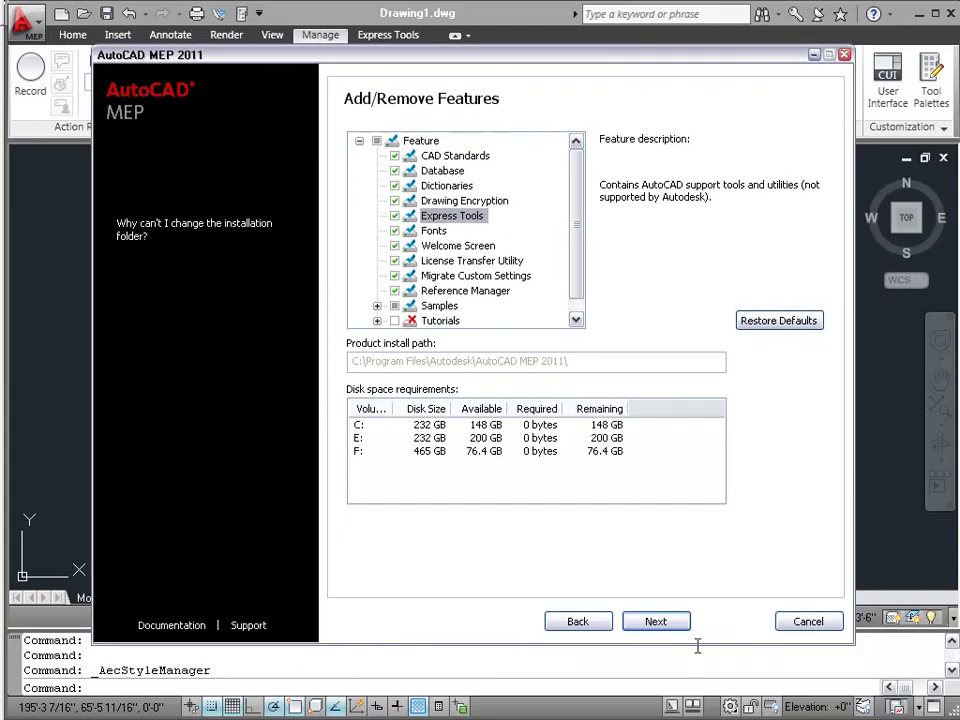
# Step: Continue to Configure Content Packs, keeping Architecture US Imperial and MEP UK packs included
pyautogui.click(670, 623)
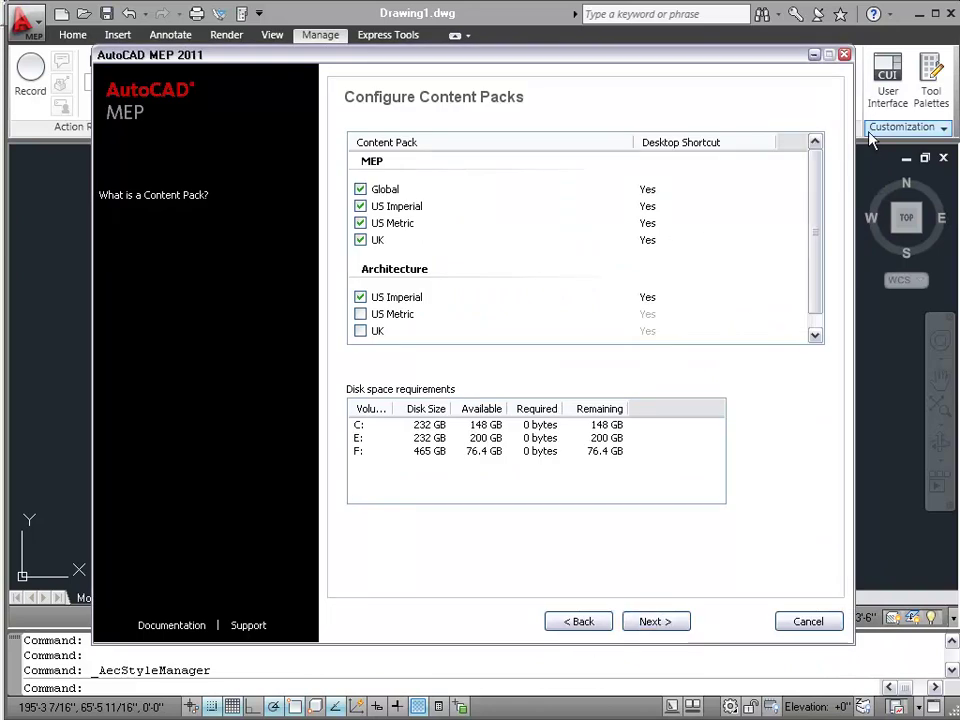
pyautogui.click(362, 299)
pyautogui.click(362, 299)
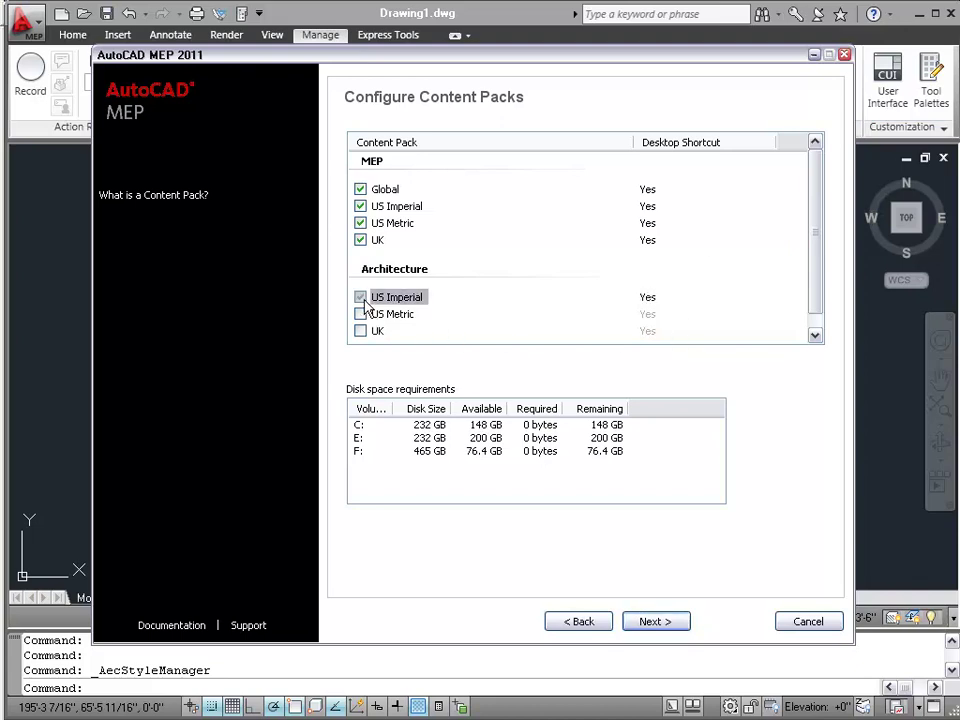
pyautogui.click(362, 299)
pyautogui.click(359, 299)
pyautogui.click(360, 240)
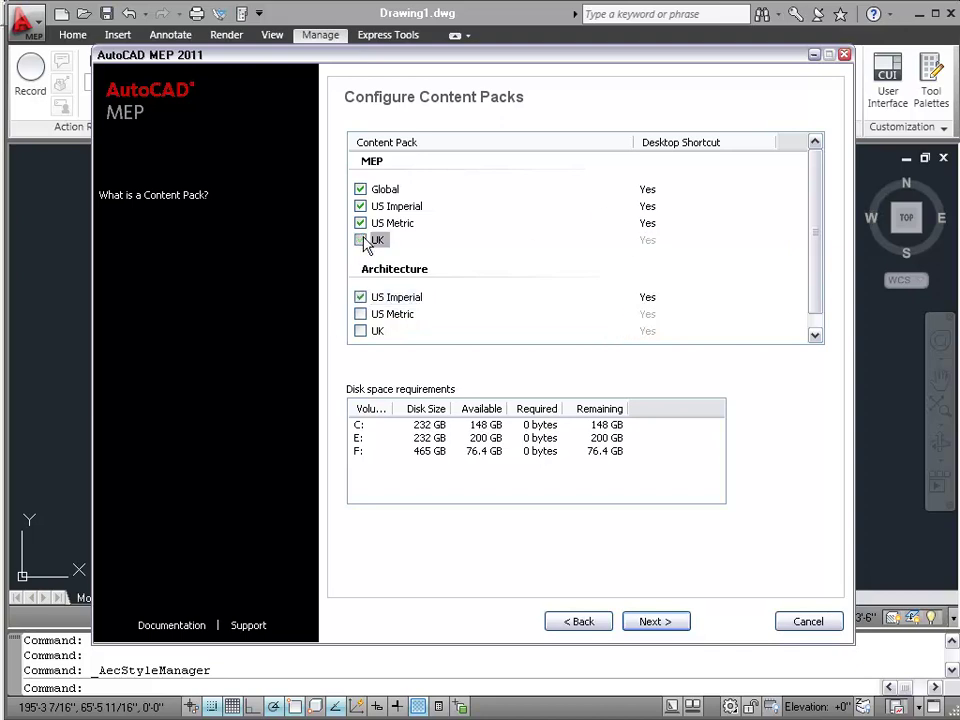
pyautogui.click(360, 224)
pyautogui.click(360, 224)
pyautogui.click(360, 241)
# Step: Keep the Architecture US Imperial desktop shortcut set to Yes
pyautogui.click(360, 298)
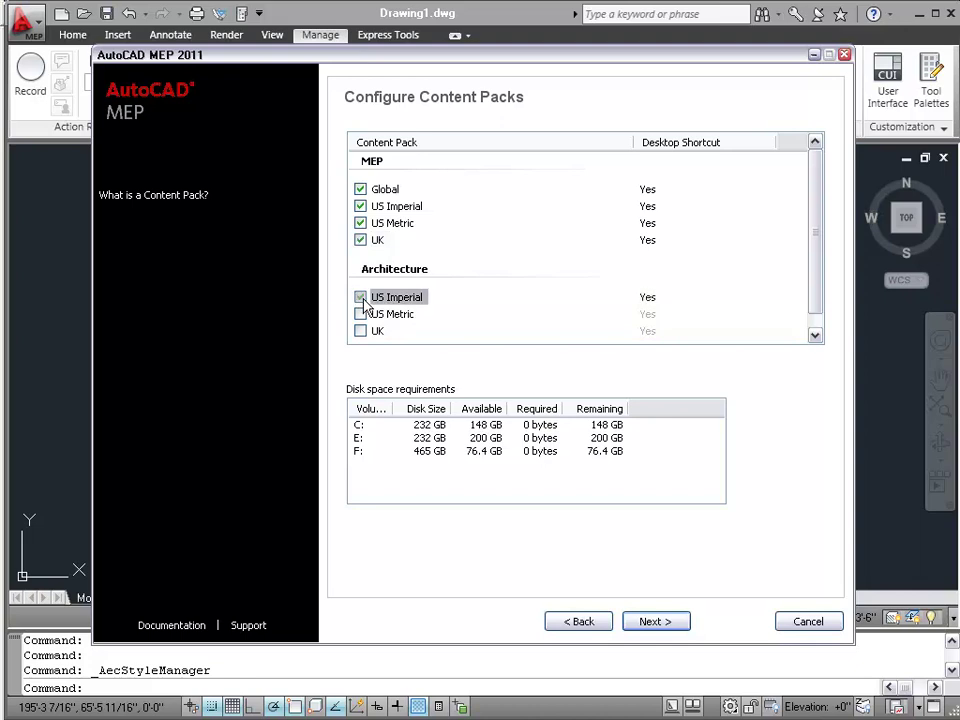
pyautogui.click(657, 299)
pyautogui.click(657, 299)
pyautogui.click(657, 299)
pyautogui.click(657, 299)
pyautogui.click(657, 299)
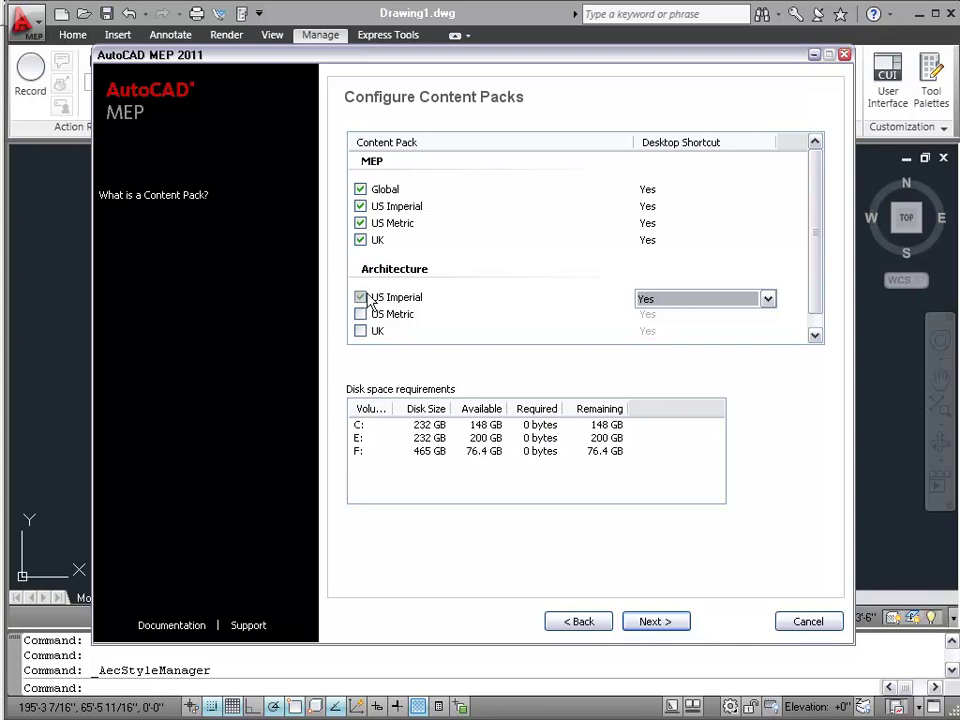
# Step: Cancel the maintenance update, confirm with Yes, and close Add or Remove Programs
pyautogui.click(678, 621)
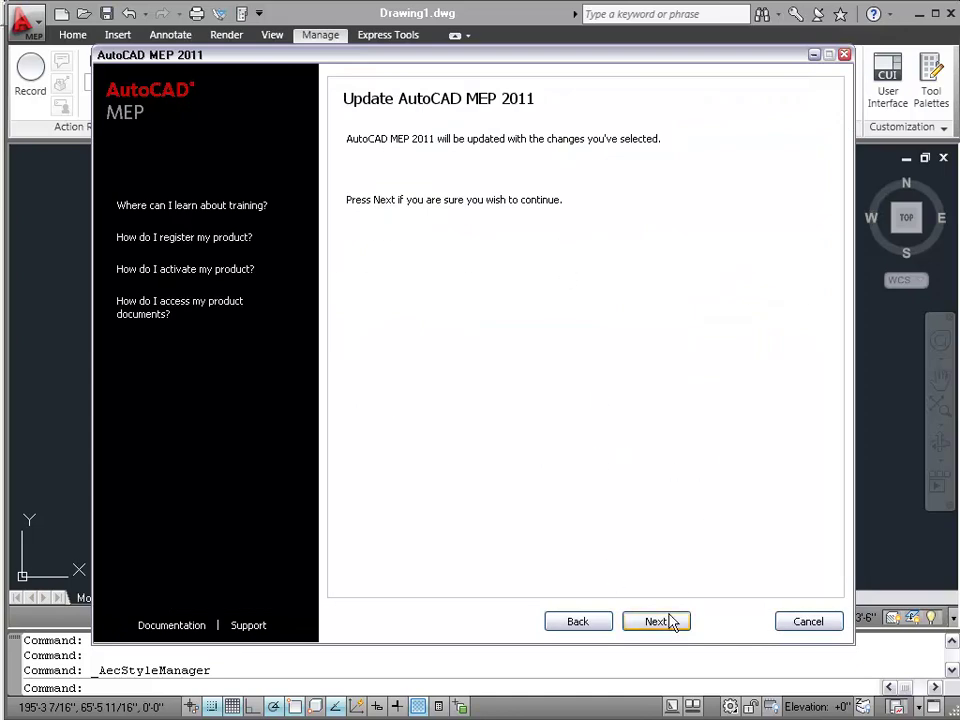
pyautogui.click(799, 621)
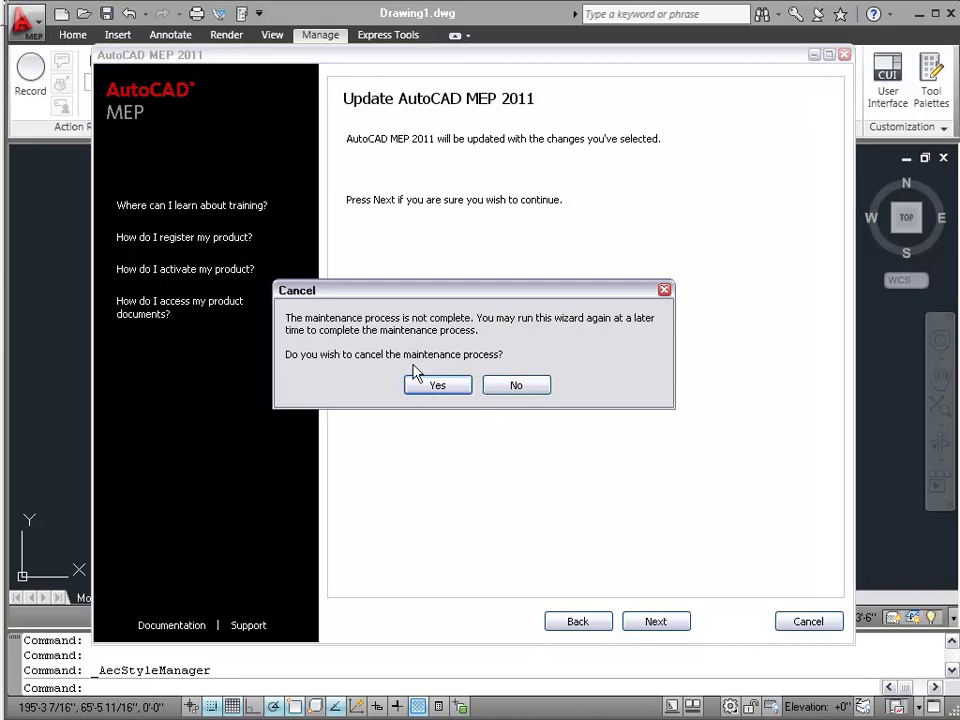
pyautogui.click(437, 390)
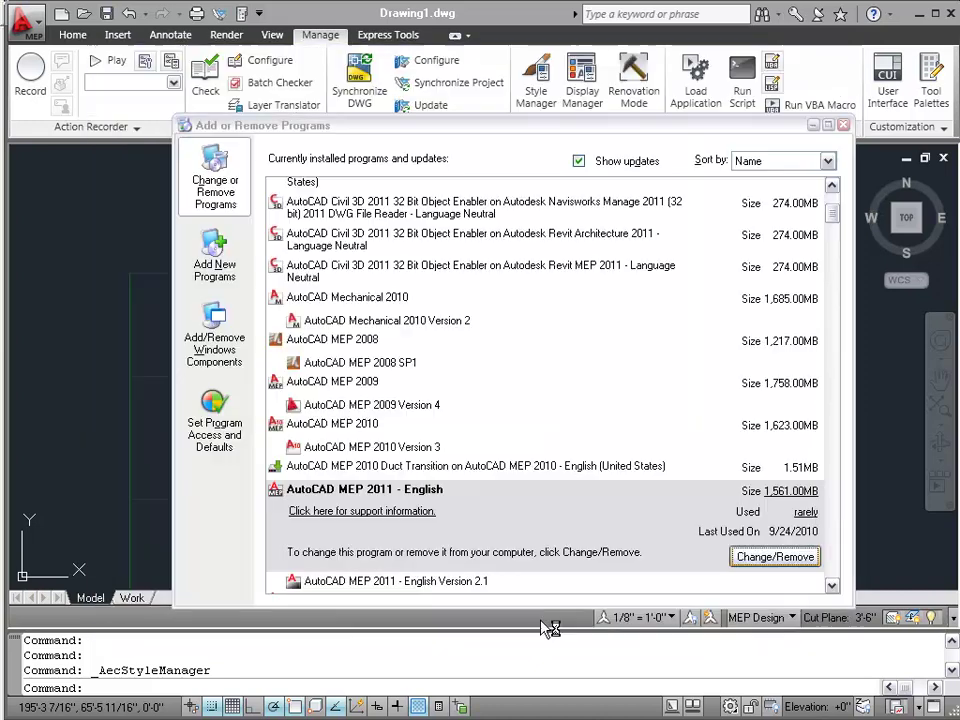
pyautogui.click(843, 125)
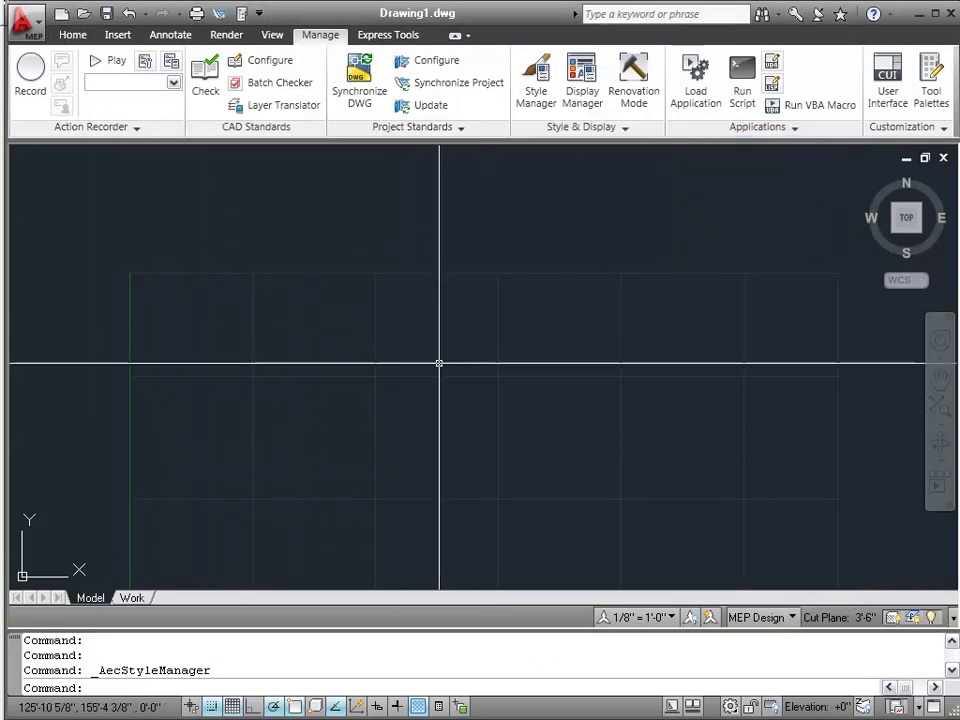
# Step: Switch to the HVAC workspace and open Style Manager from the Manage tab
pyautogui.click(731, 706)
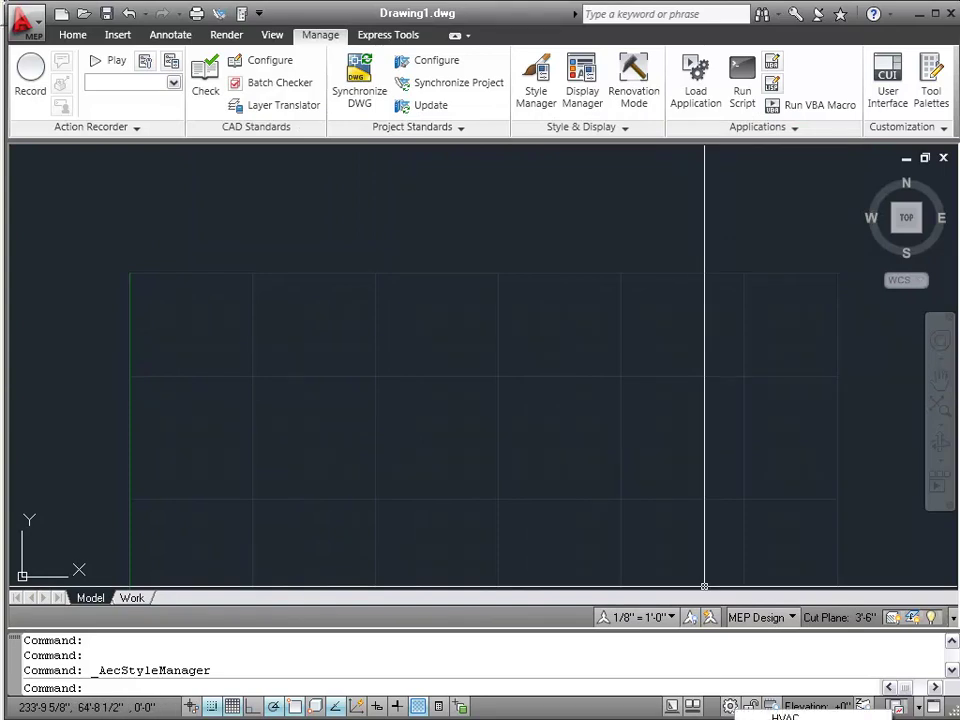
pyautogui.click(785, 716)
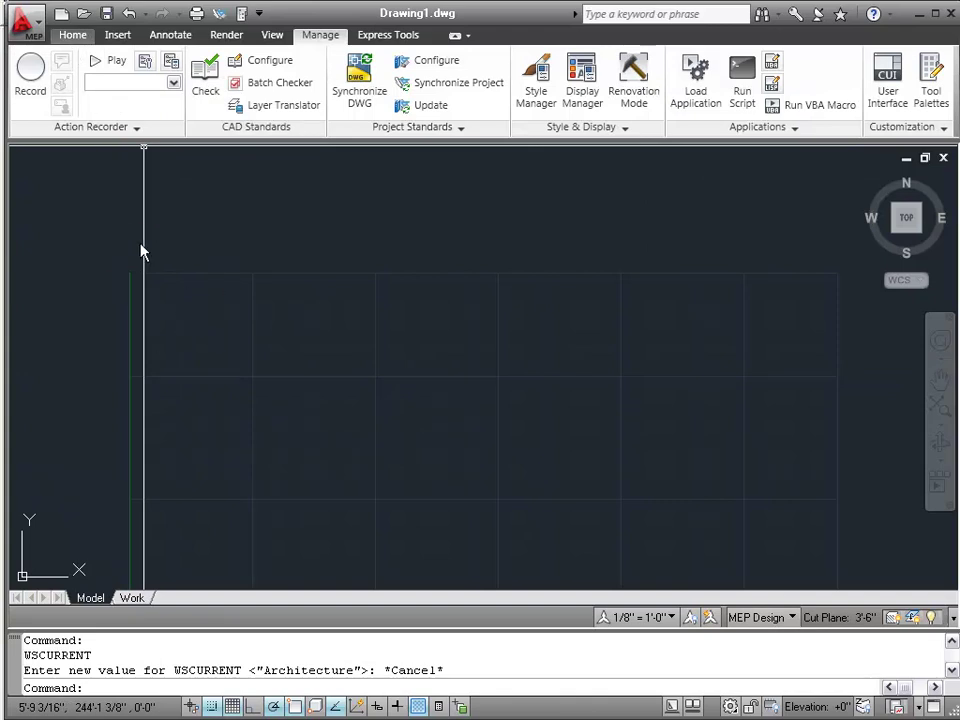
pyautogui.click(72, 34)
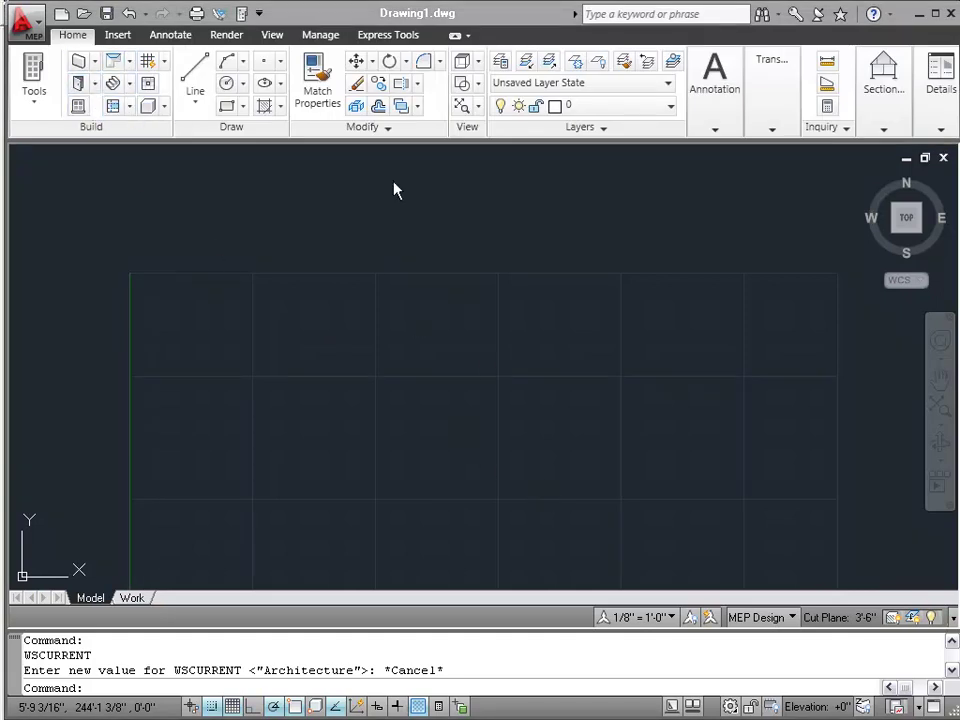
pyautogui.click(326, 38)
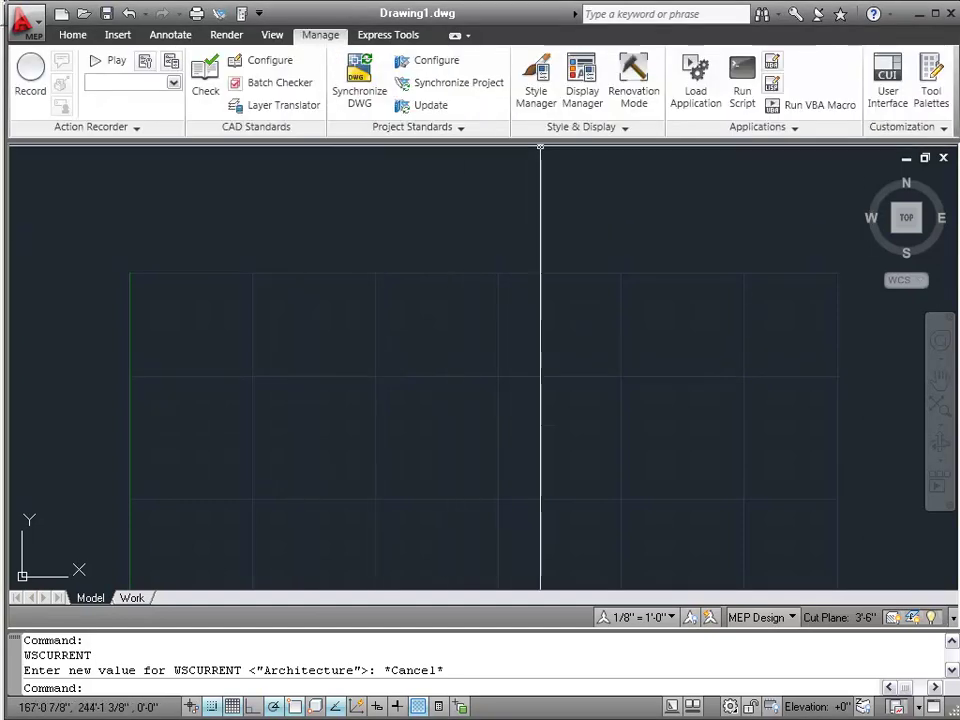
pyautogui.click(536, 80)
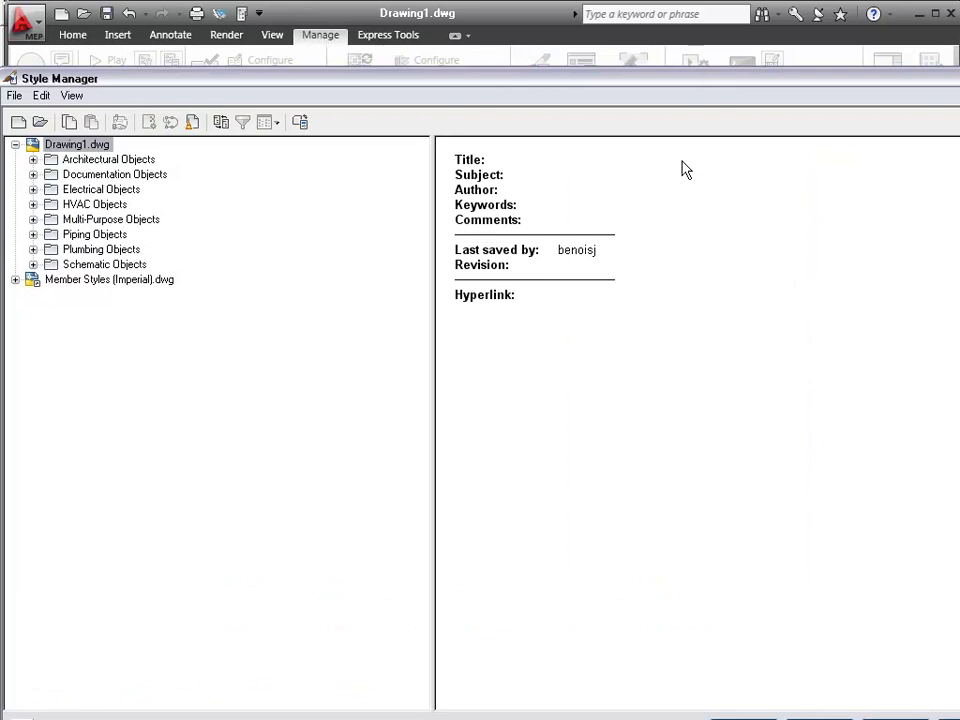
# Step: Enlarge the Style Manager and close the Member Styles (Imperial) drawing
pyautogui.moveTo(955, 715); pyautogui.dragTo(934, 704)
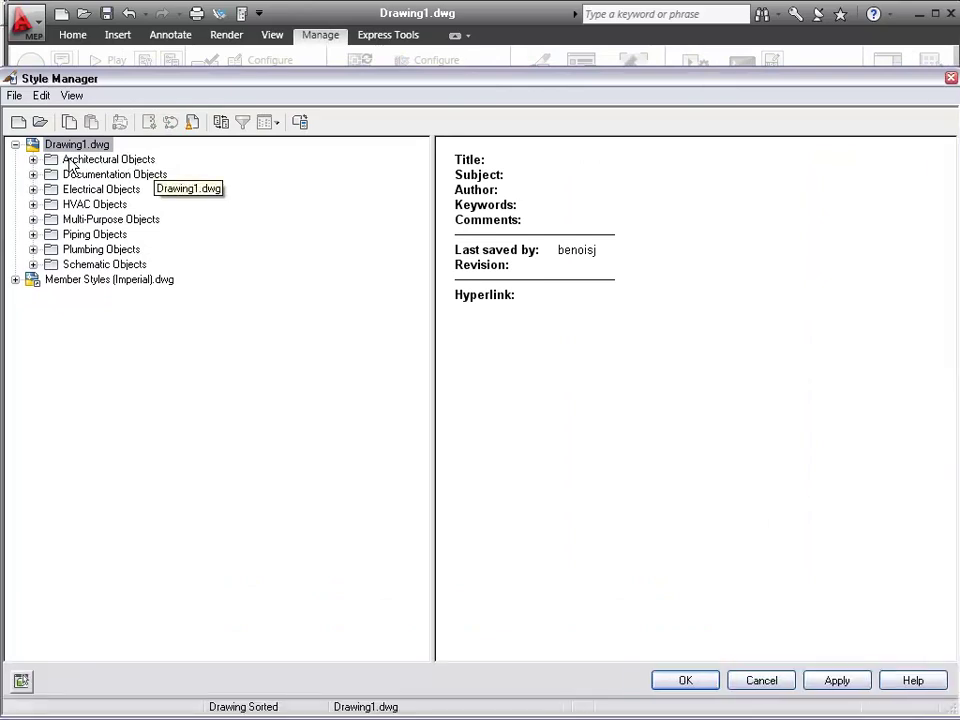
pyautogui.rightClick(60, 281)
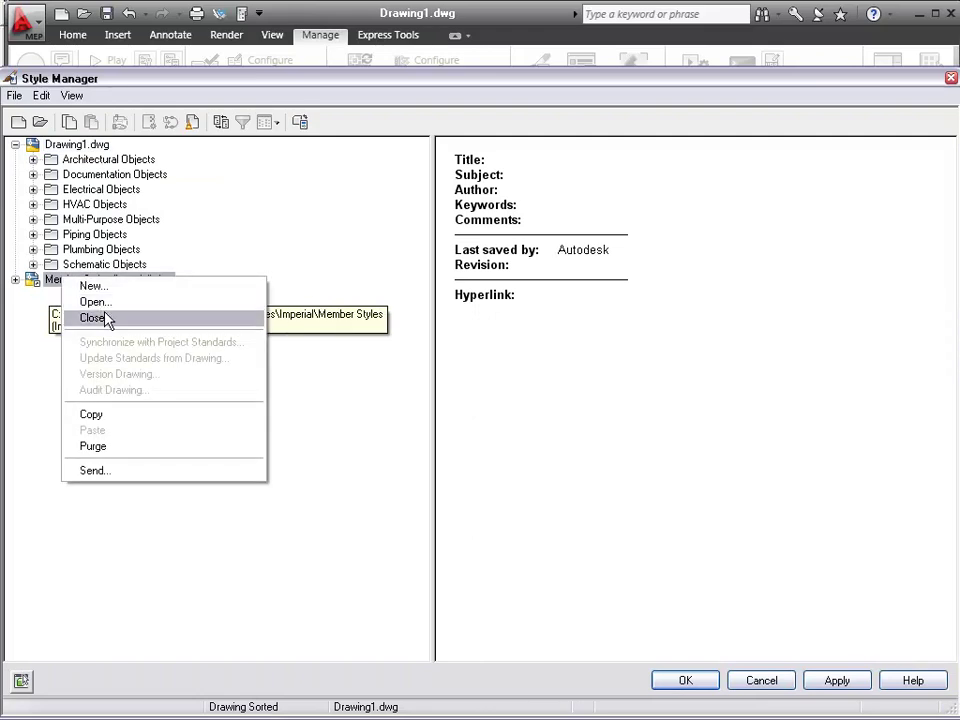
pyautogui.click(92, 318)
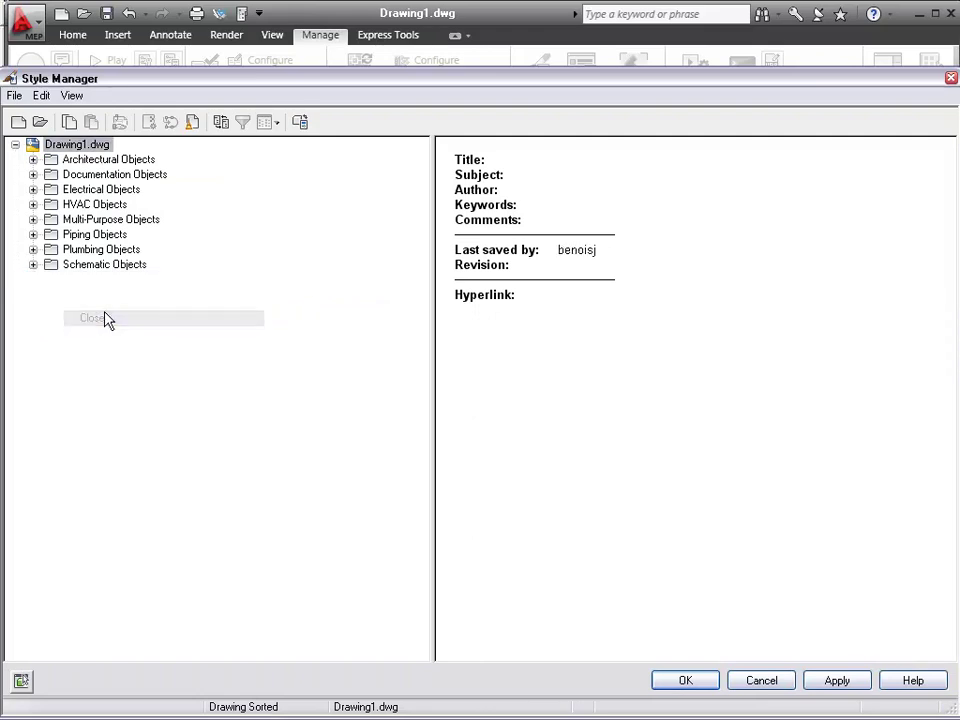
# Step: Expand Structural Member Shape Definitions and preview Standard, C1.5x0.75 and 0.25Inch Drop Rod Support
pyautogui.click(33, 160)
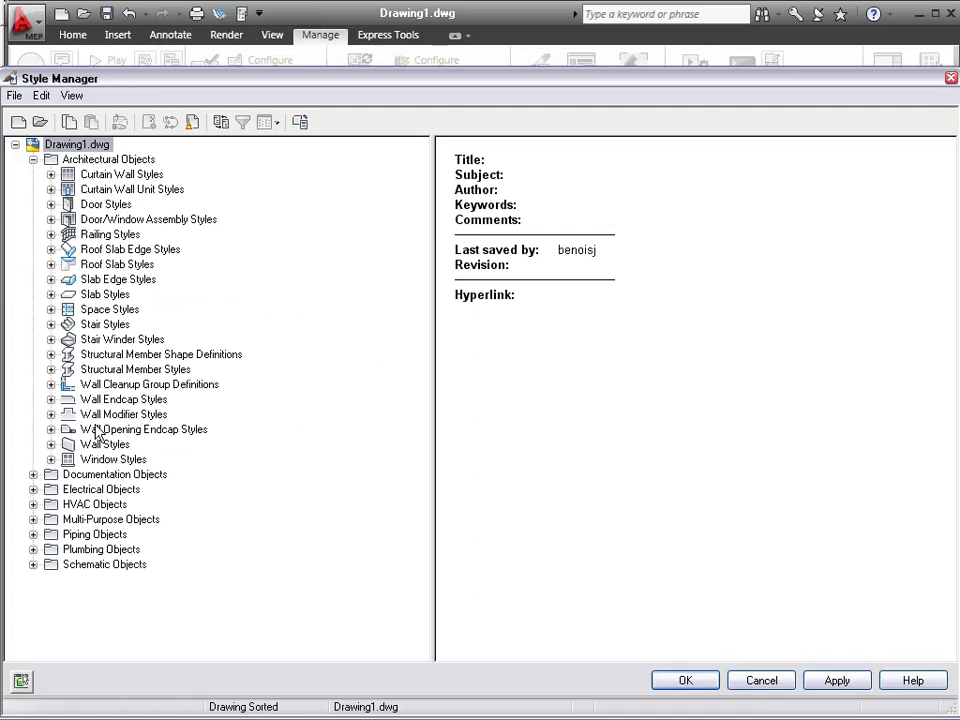
pyautogui.click(112, 357)
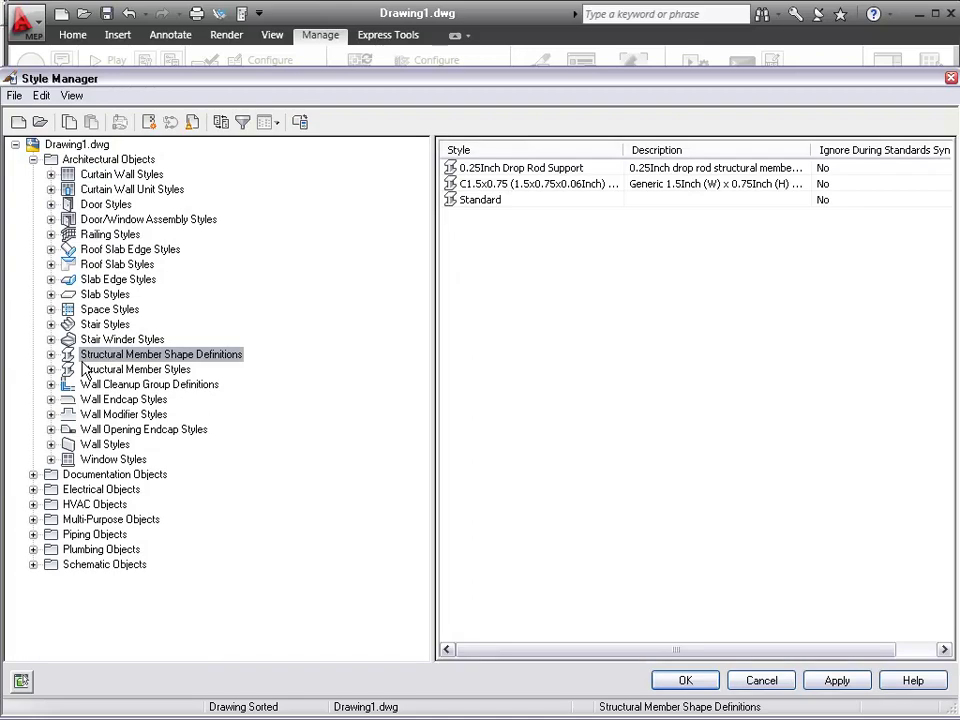
pyautogui.click(51, 354)
pyautogui.click(118, 370)
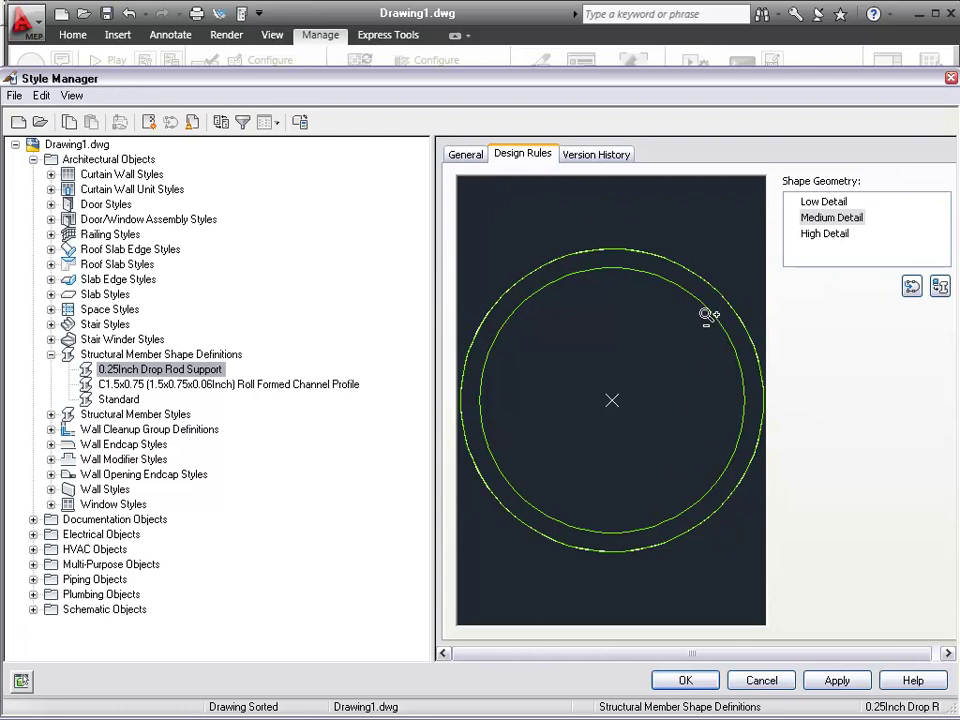
pyautogui.click(322, 389)
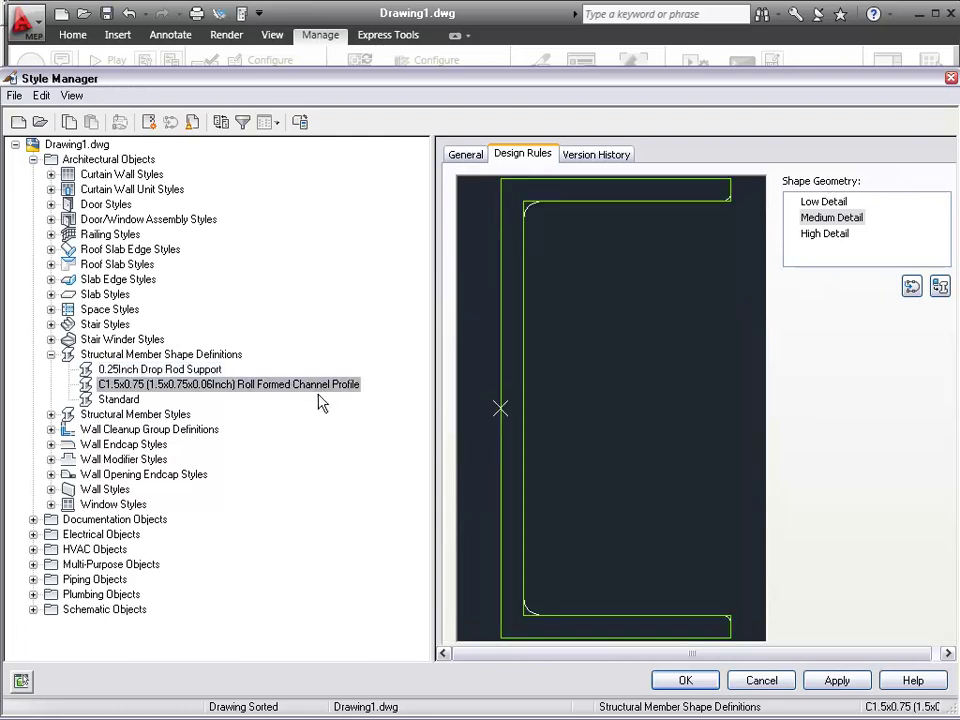
pyautogui.click(120, 400)
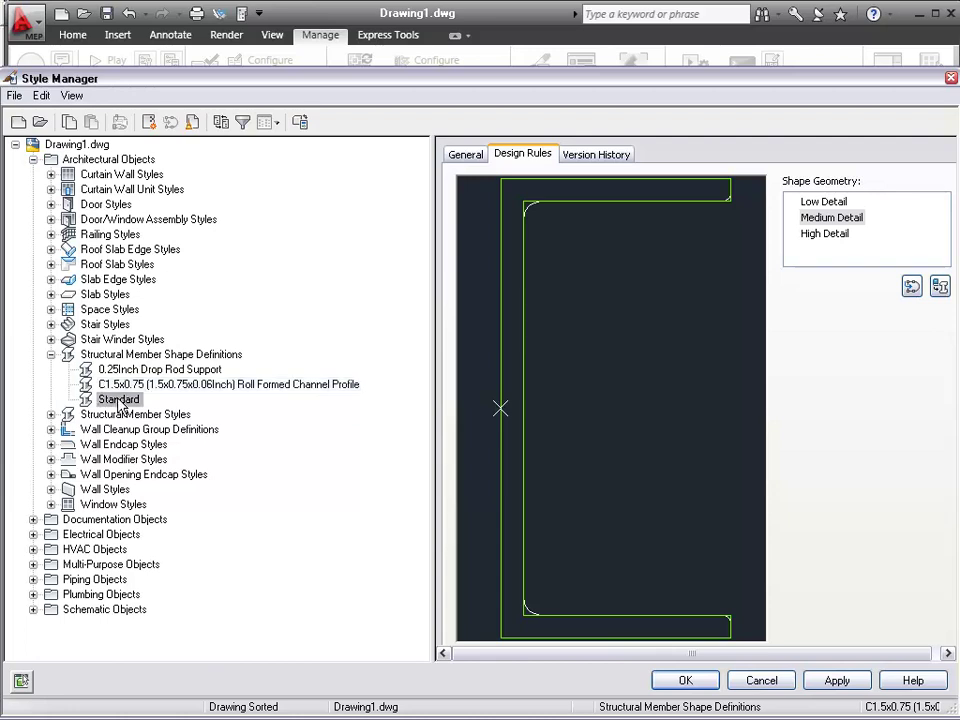
pyautogui.press('Up')
pyautogui.press('Up')
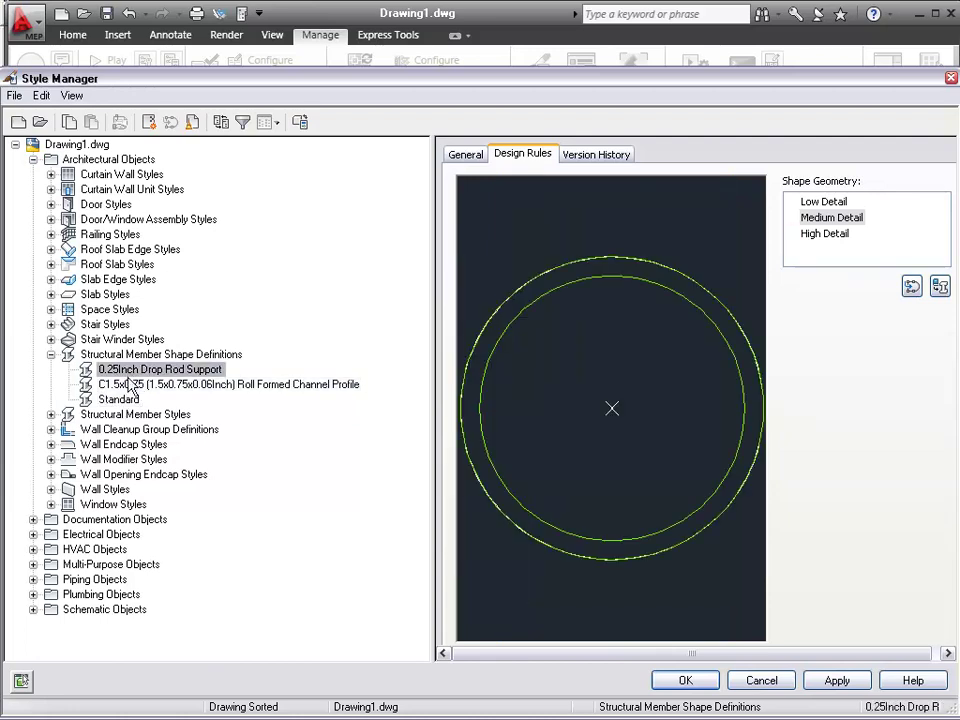
pyautogui.click(133, 384)
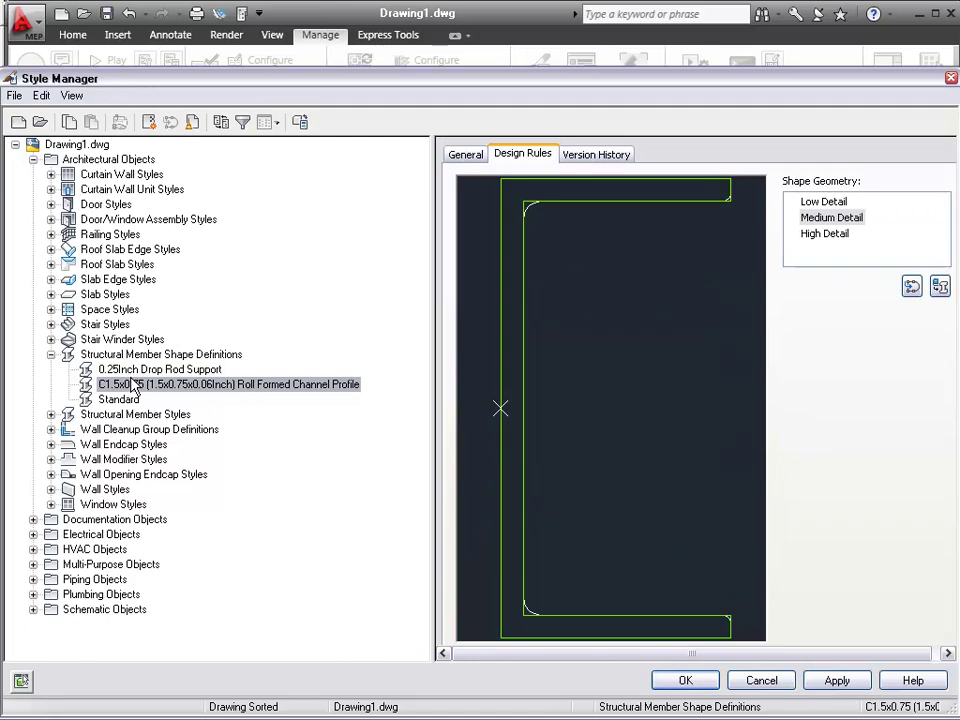
pyautogui.click(127, 370)
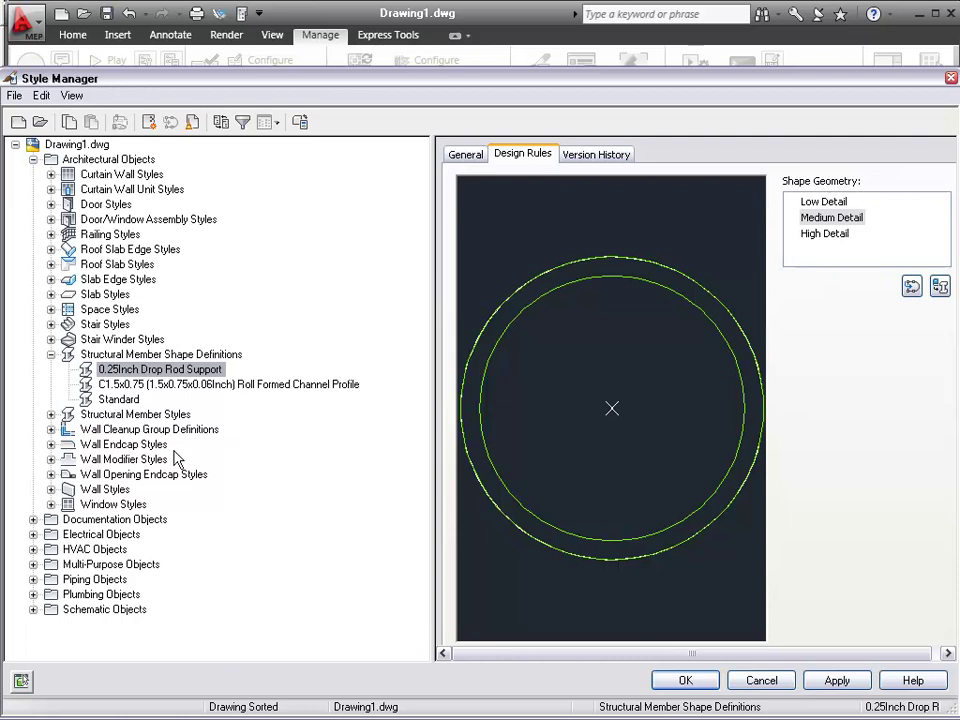
# Step: Open Member Styles (Imperial).dwg from the Content\Styles\Imperial folder in Style Manager
pyautogui.click(40, 123)
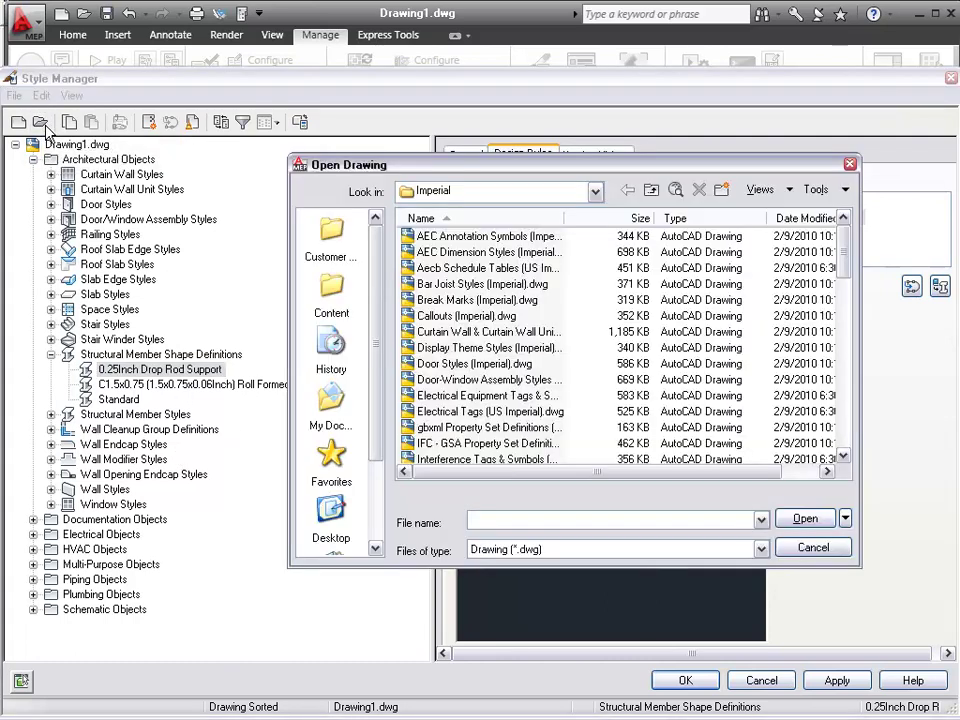
pyautogui.click(332, 290)
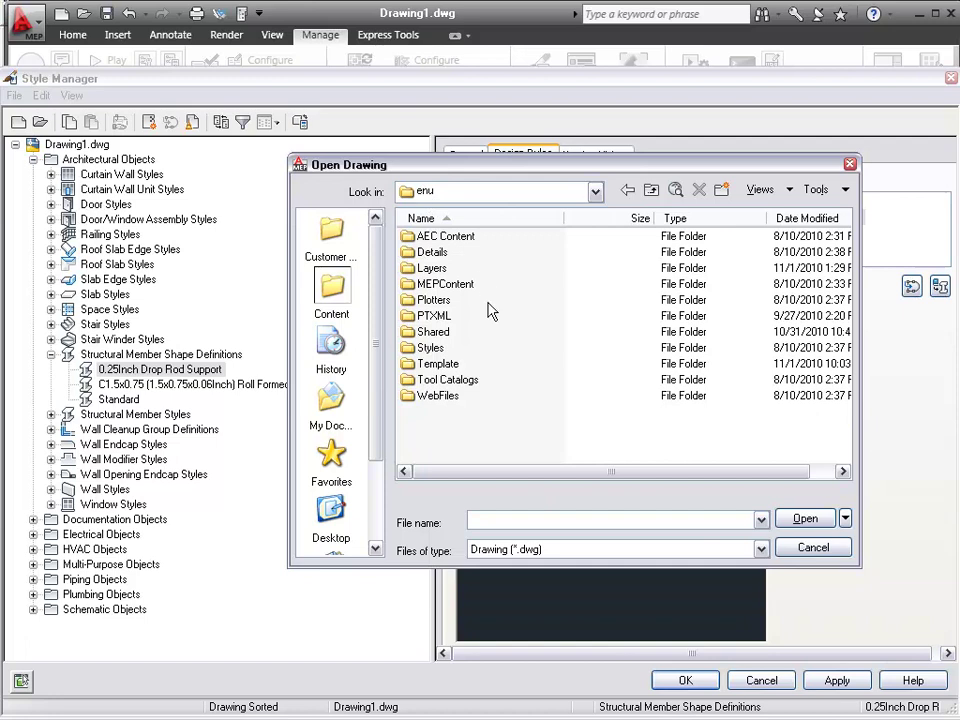
pyautogui.click(407, 352)
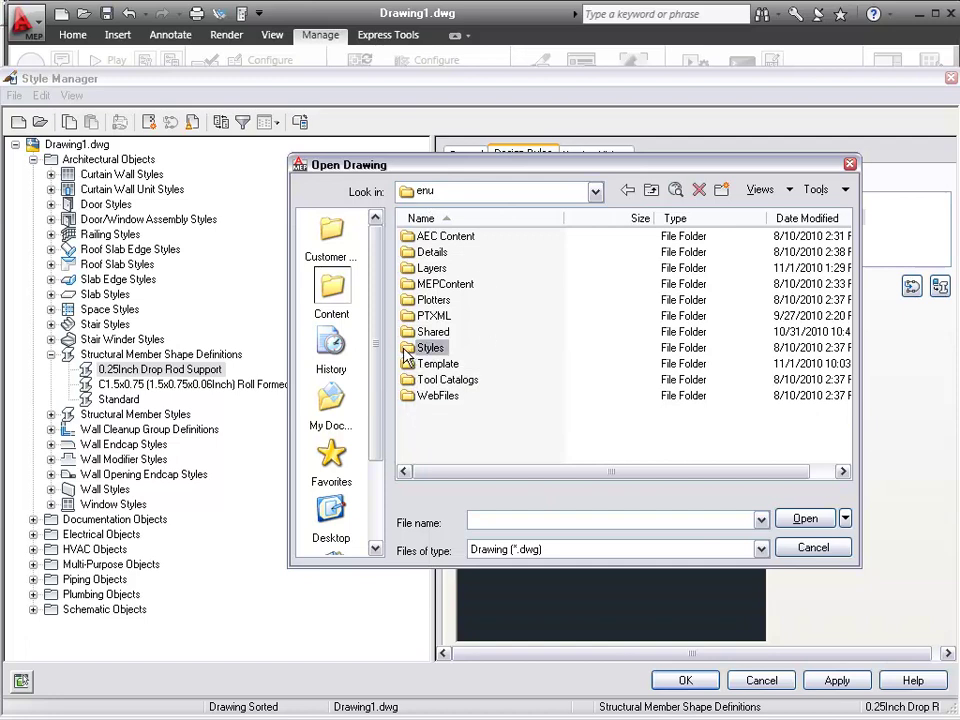
pyautogui.doubleClick(407, 350)
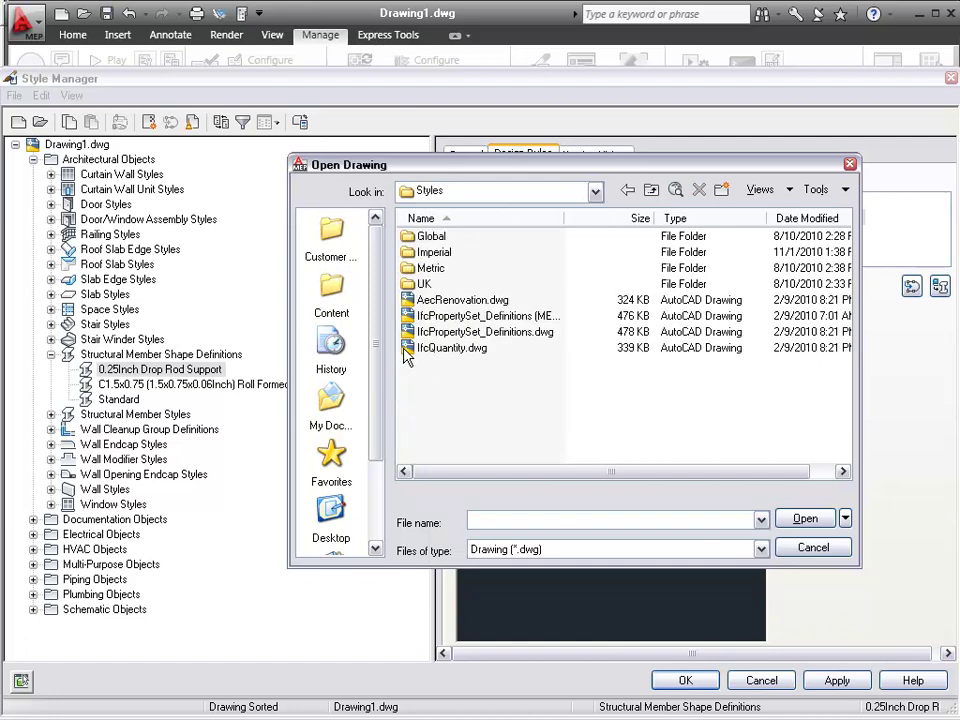
pyautogui.doubleClick(426, 254)
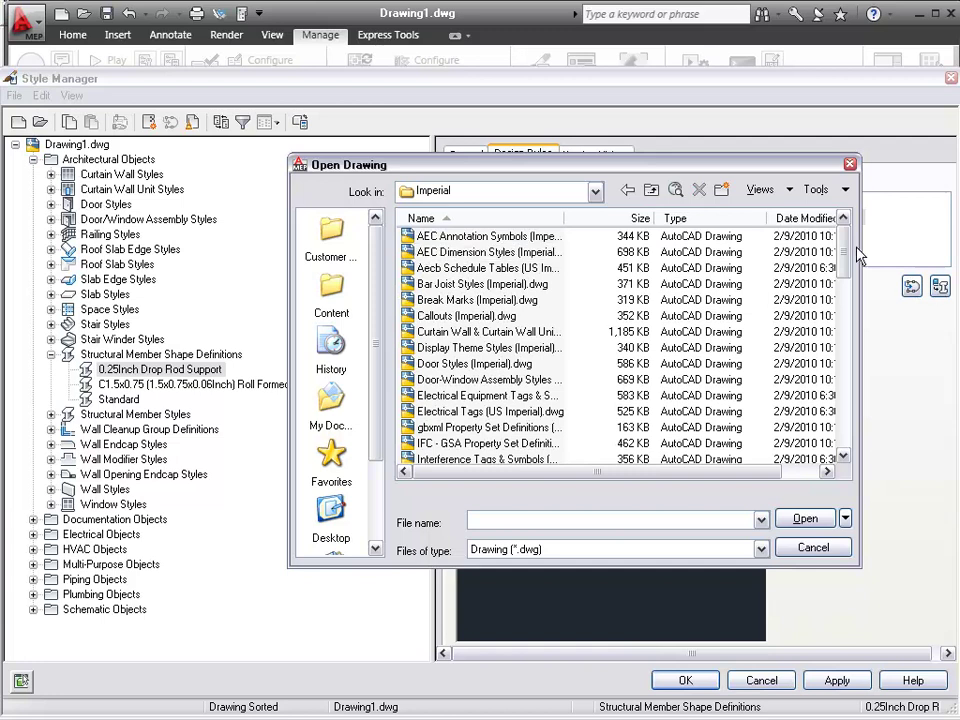
pyautogui.scroll(-3, 829, 286)
pyautogui.scroll(-1, 829, 286)
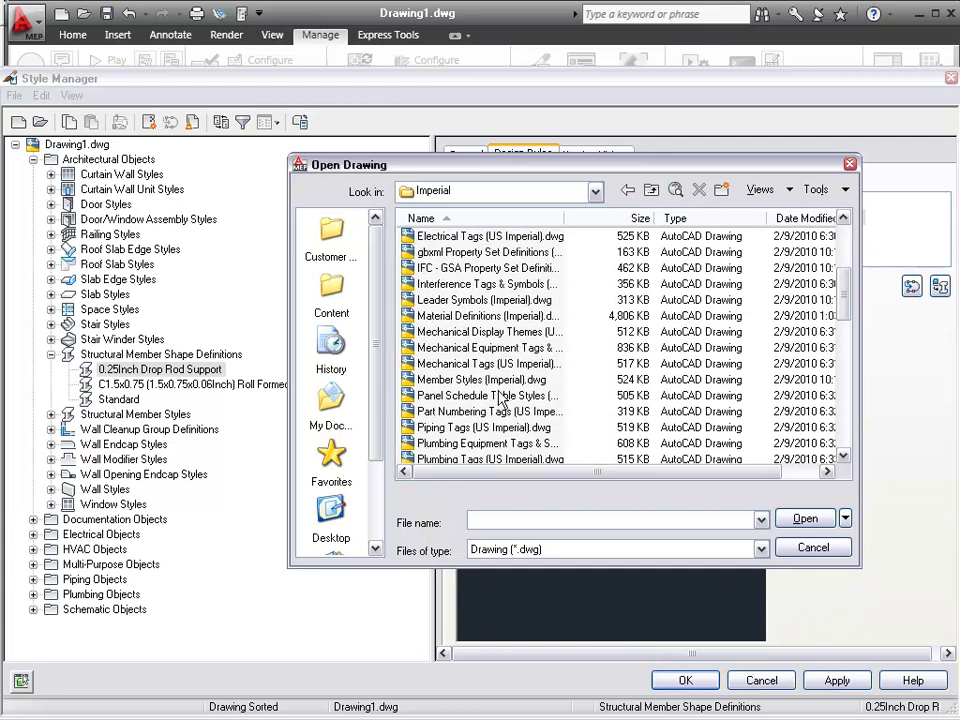
pyautogui.click(436, 382)
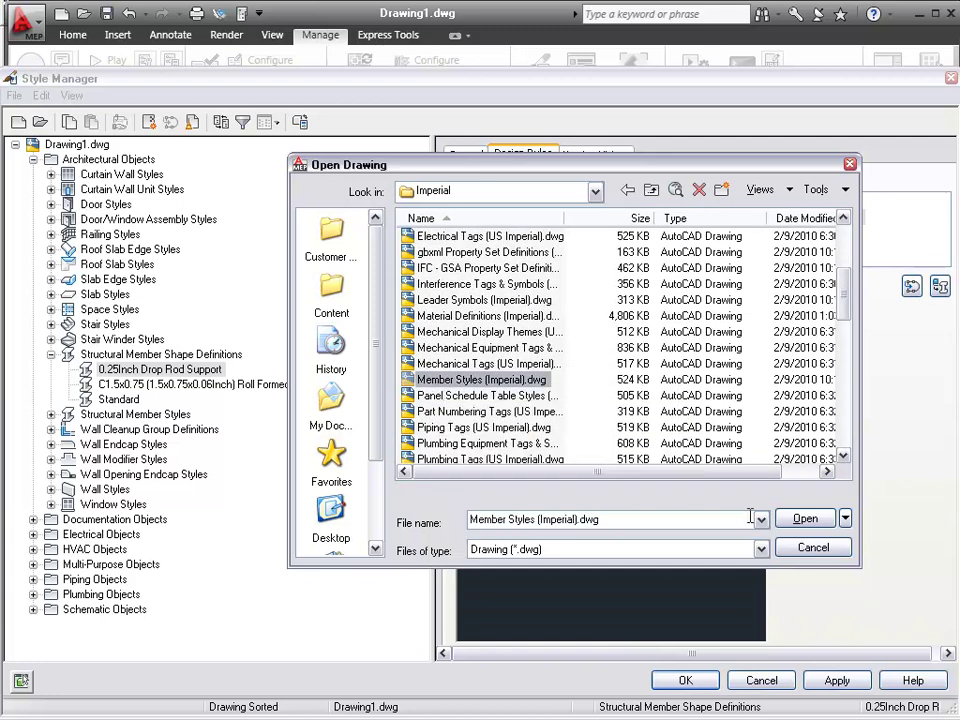
pyautogui.click(804, 518)
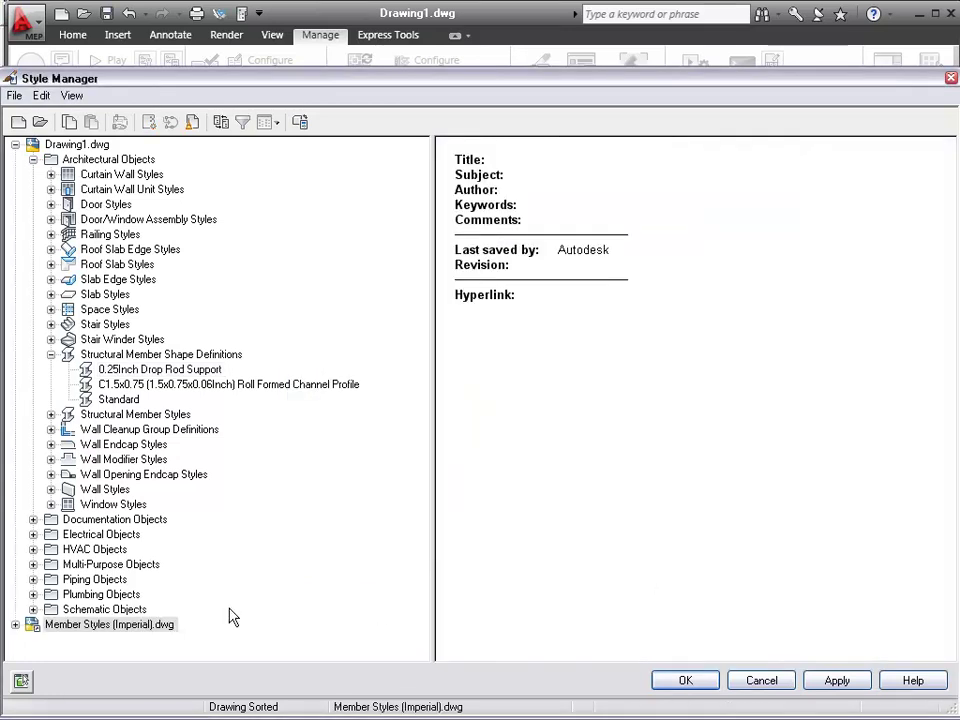
# Step: Expand the library's Structural Member Shape Definitions and preview 16_ Diameter through Concrete Round Unit
pyautogui.click(15, 624)
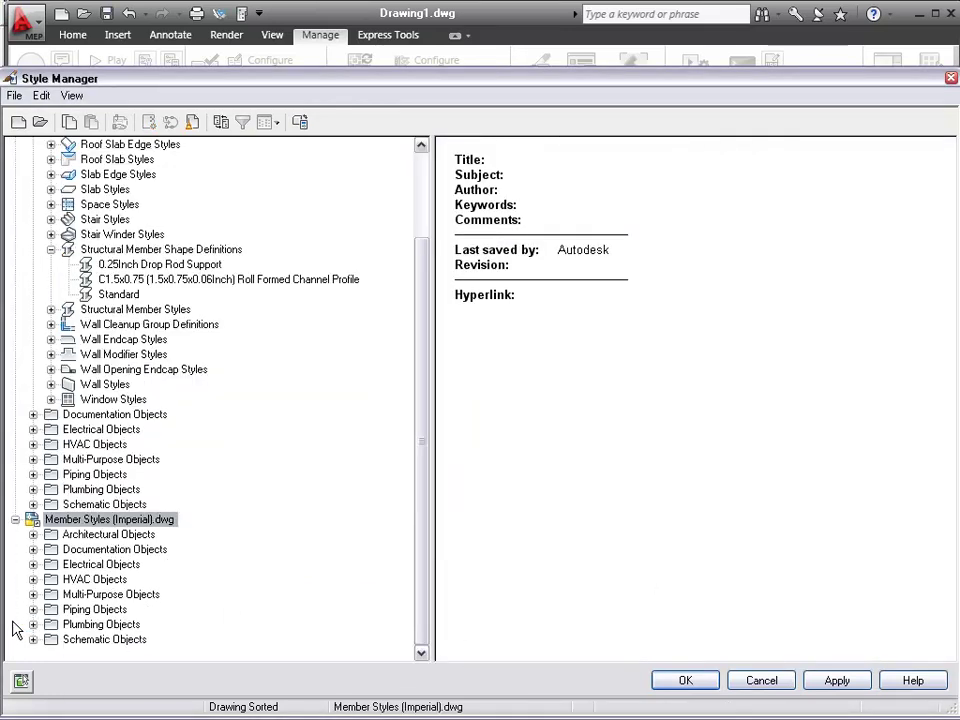
pyautogui.click(33, 534)
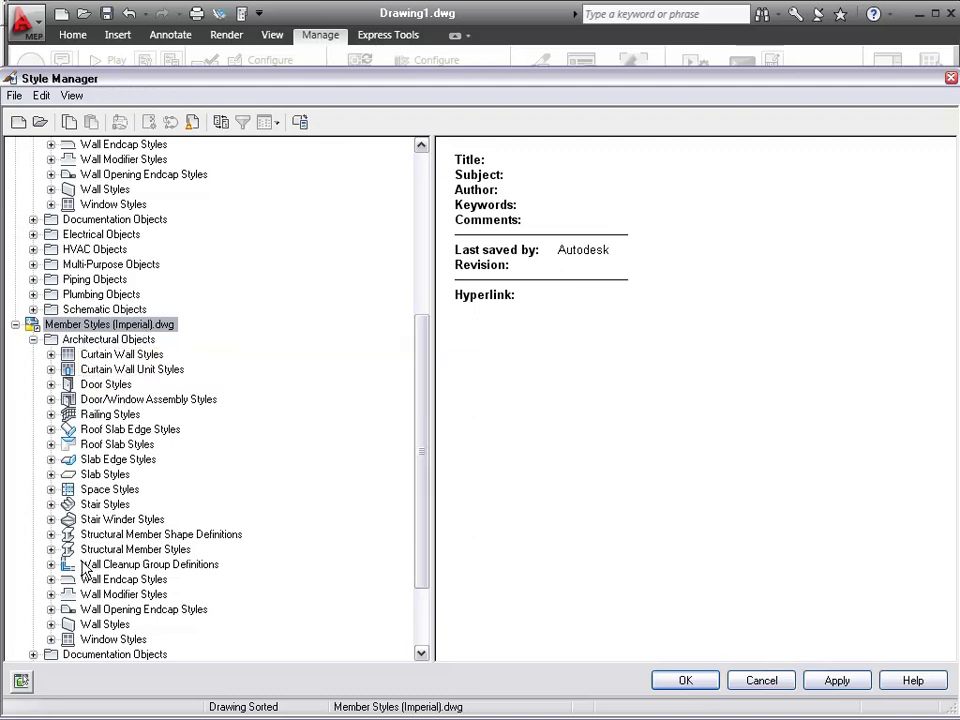
pyautogui.click(50, 534)
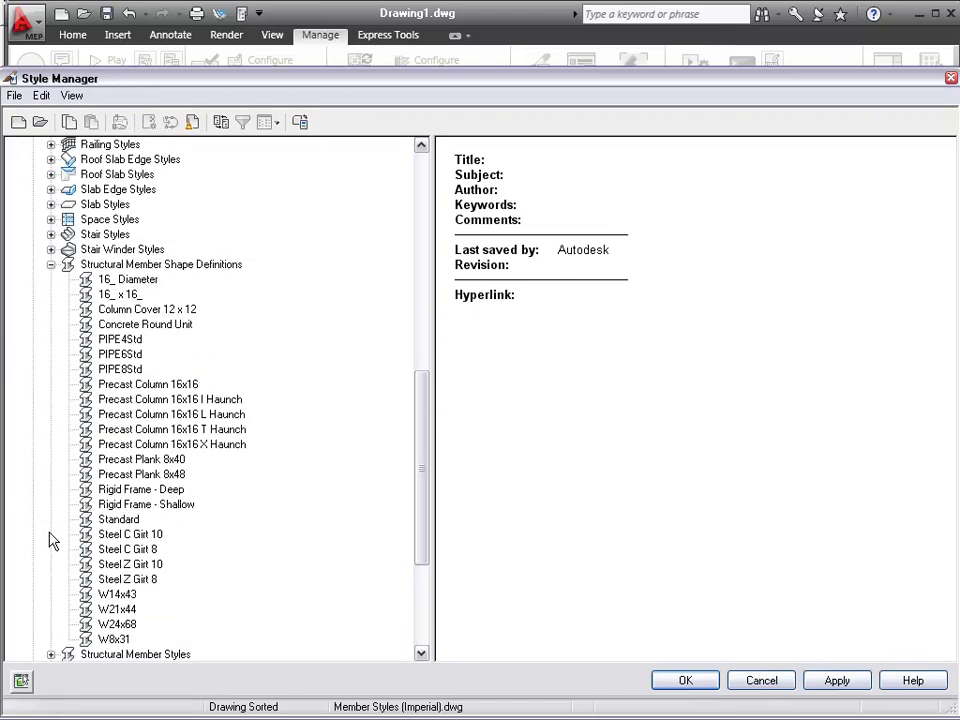
pyautogui.click(122, 280)
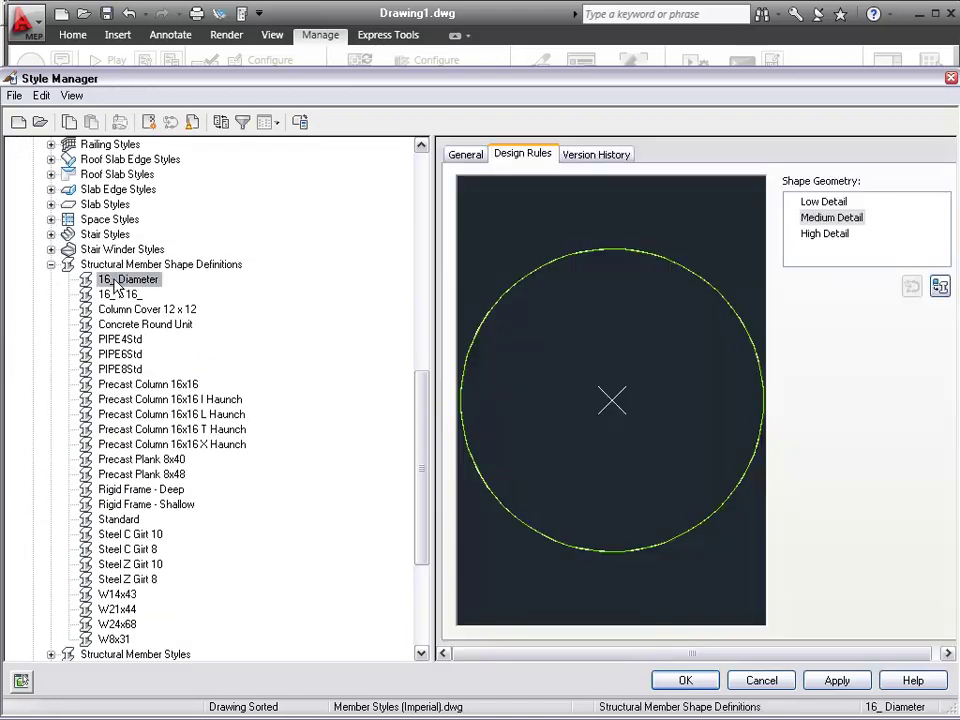
pyautogui.click(118, 294)
pyautogui.click(124, 311)
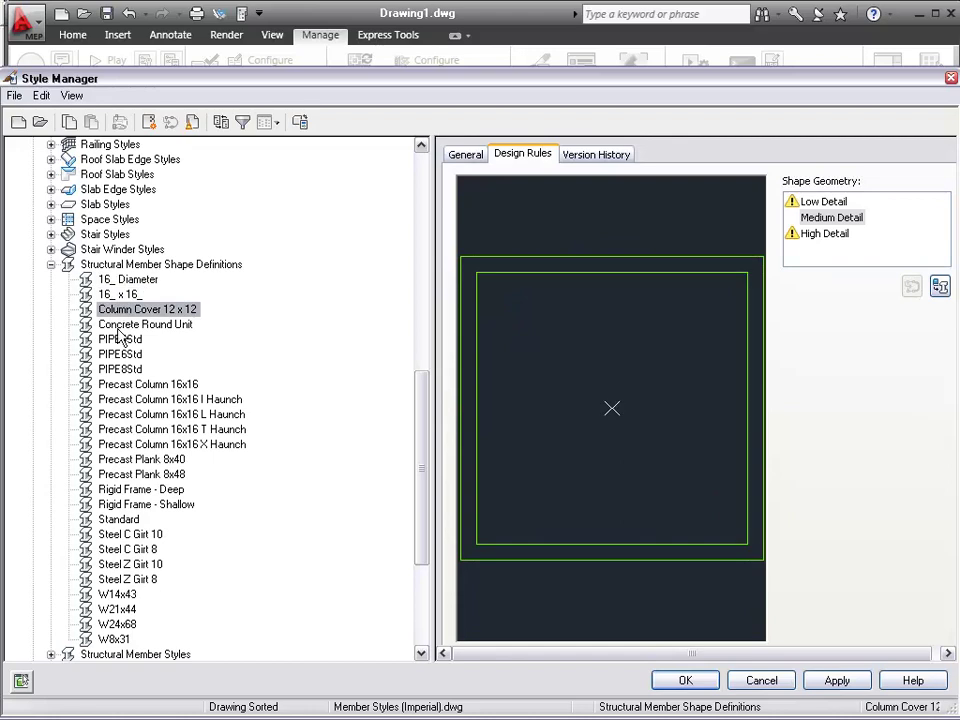
pyautogui.click(118, 330)
# Step: Step through the remaining shapes down to W14x43, then back to Column Cover 12 x 12
pyautogui.press('Down')
pyautogui.press('Down')
pyautogui.press('Down')
pyautogui.press('Down')
pyautogui.press('Down')
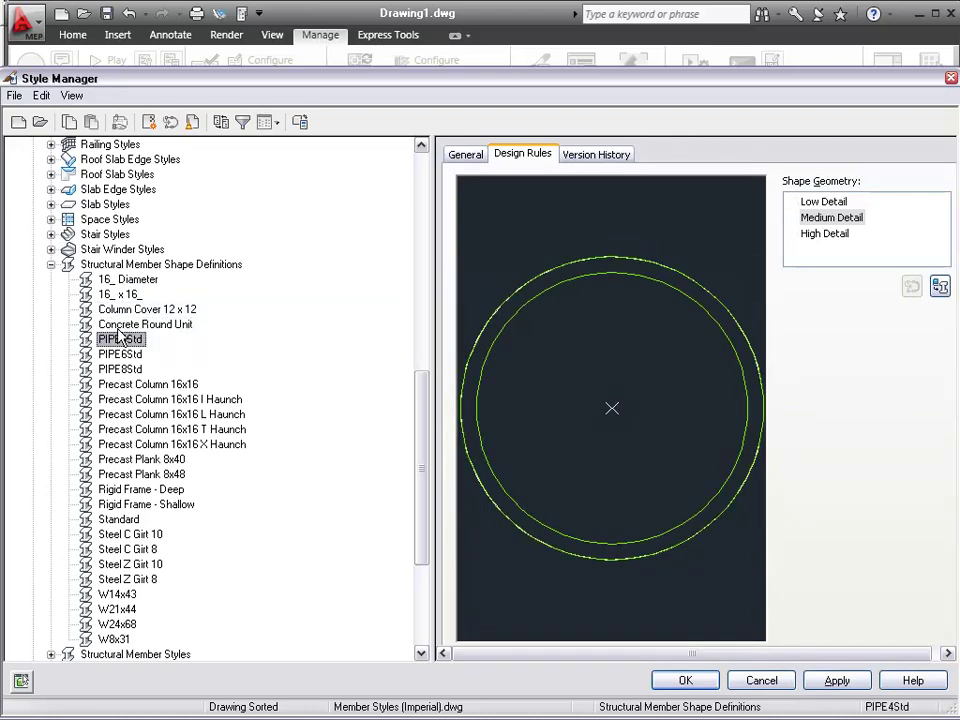
pyautogui.press('Down')
pyautogui.press('Down')
pyautogui.press('Down')
pyautogui.press('Down')
pyautogui.press('Down')
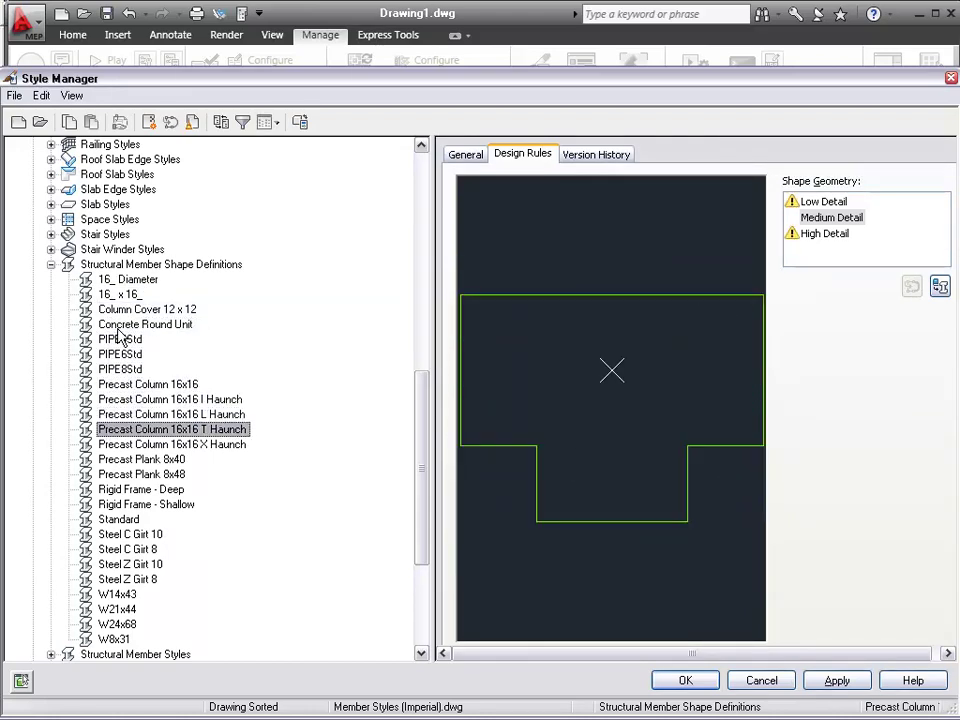
pyautogui.press('Down')
pyautogui.press('Down')
pyautogui.press('Down')
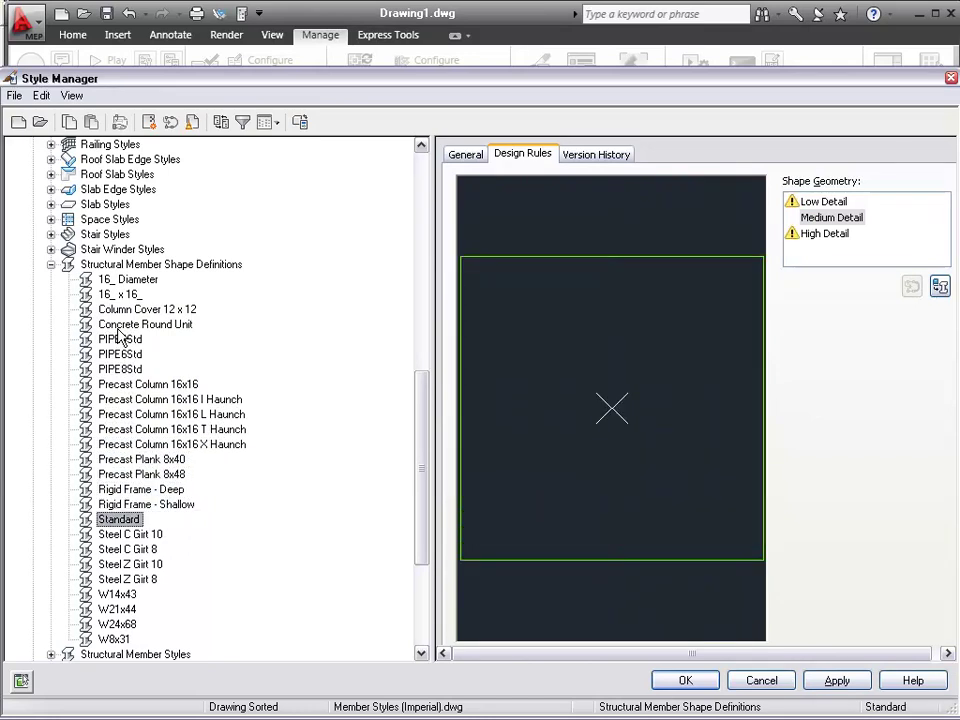
pyautogui.press('Down')
pyautogui.press('Down')
pyautogui.press('Down')
pyautogui.press('Down')
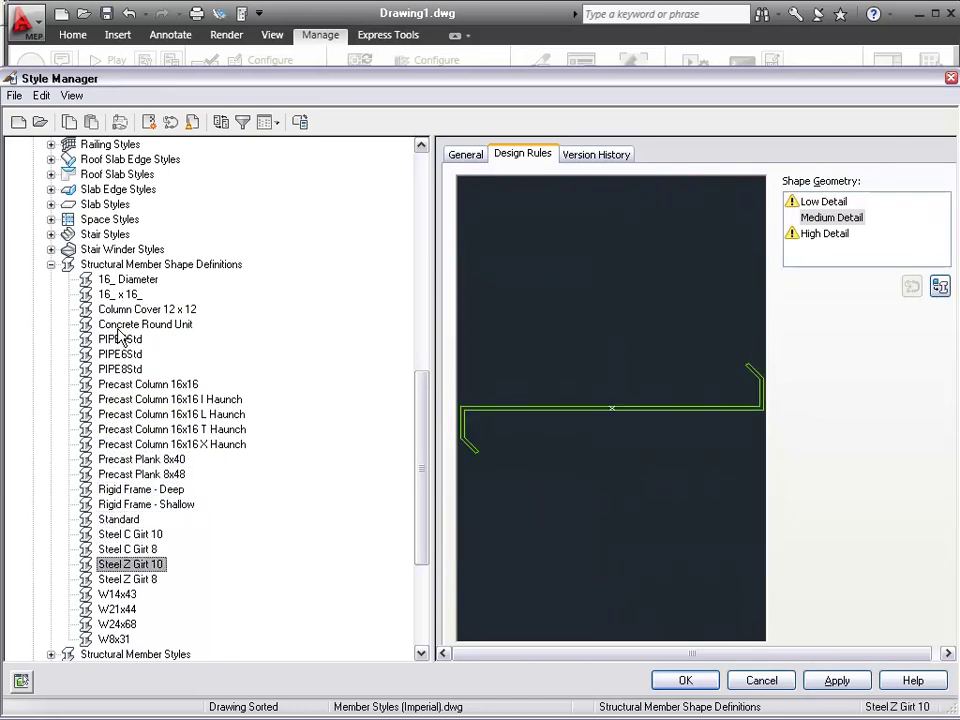
pyautogui.press('Down')
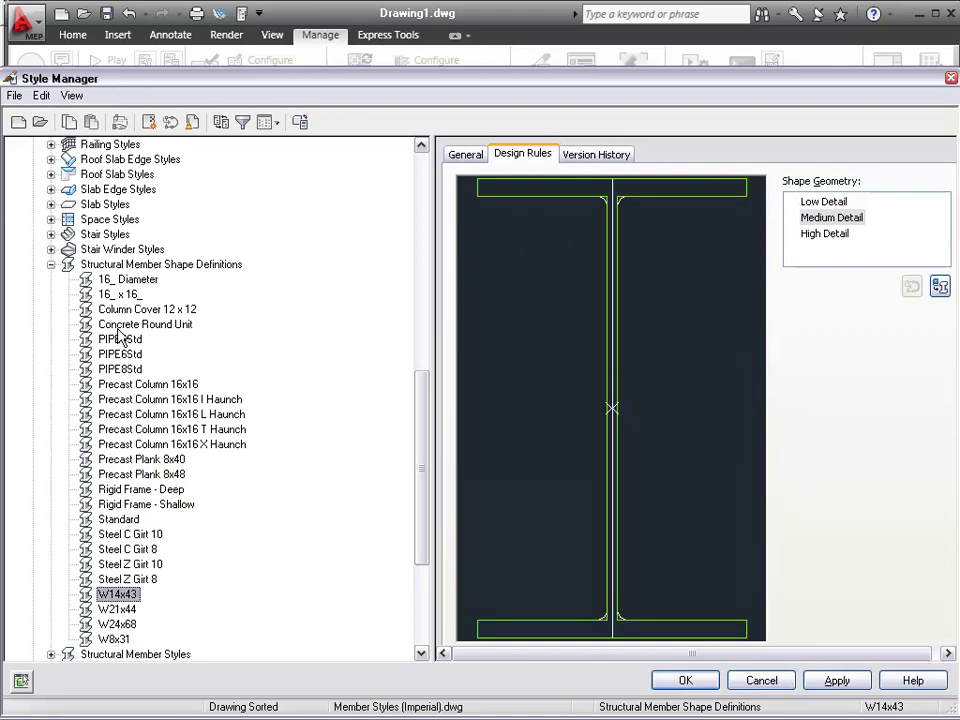
pyautogui.press('Down')
pyautogui.press('Down')
pyautogui.press('Down')
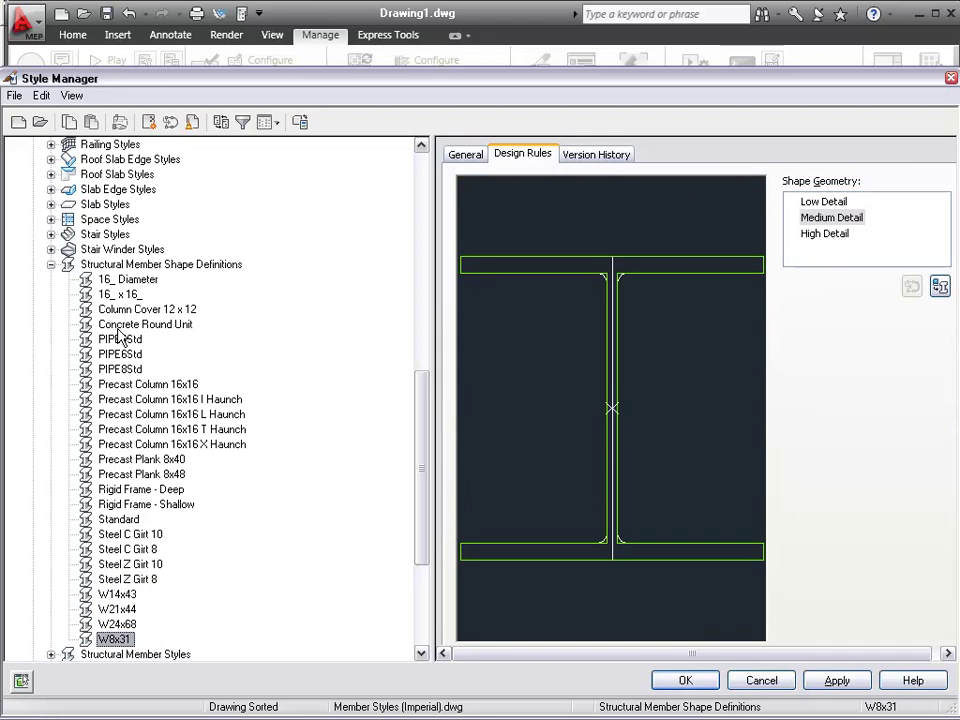
pyautogui.press('Up')
pyautogui.press('Up')
pyautogui.press('Up')
pyautogui.press('Up')
pyautogui.press('Up')
pyautogui.press('Up')
pyautogui.press('Up')
pyautogui.press('Up')
pyautogui.press('Up')
pyautogui.press('Up')
pyautogui.press('Up')
pyautogui.press('Up')
pyautogui.press('Up')
pyautogui.press('Up')
pyautogui.press('Up')
pyautogui.press('Up')
pyautogui.press('Up')
pyautogui.press('Up')
pyautogui.press('Up')
pyautogui.press('Up')
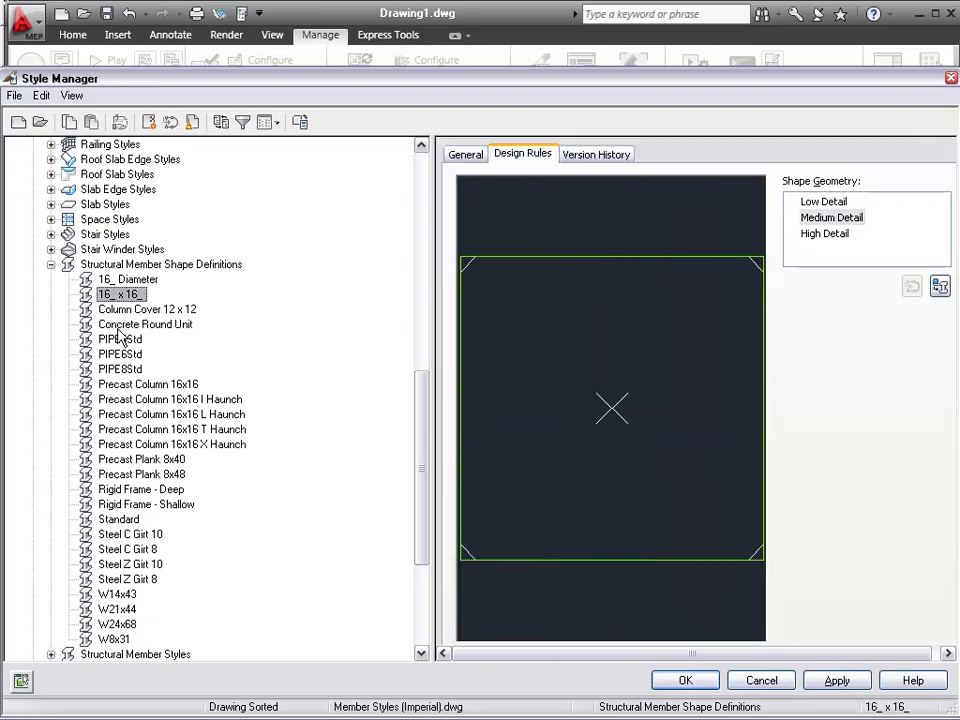
pyautogui.press('Down')
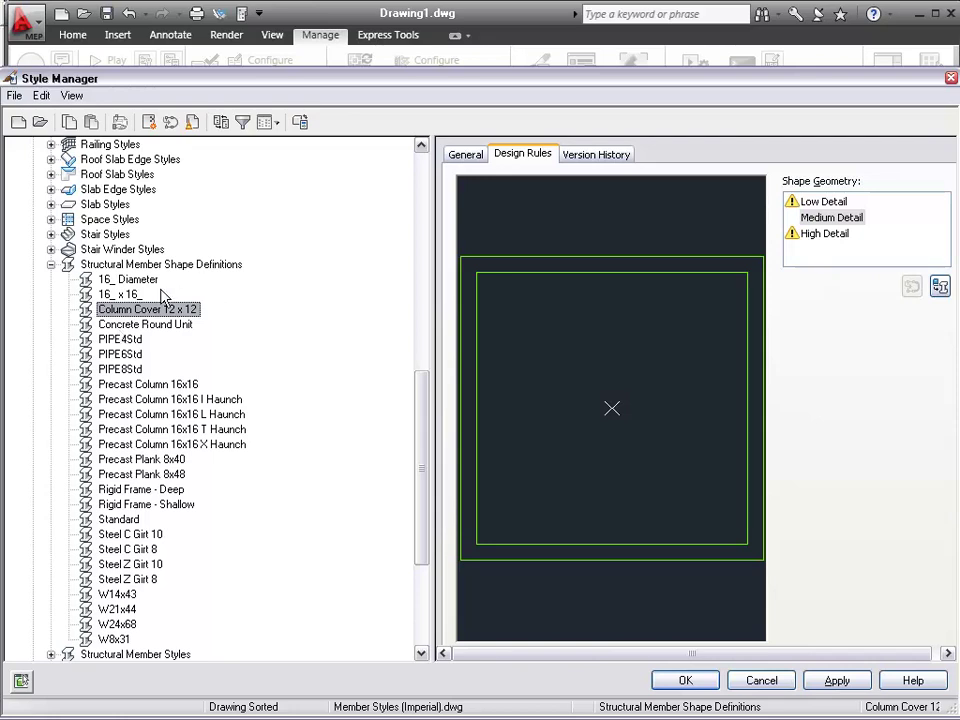
# Step: Copy the Column Cover 12 x 12 shape into Drawing1's shape definitions
pyautogui.rightClick(165, 309)
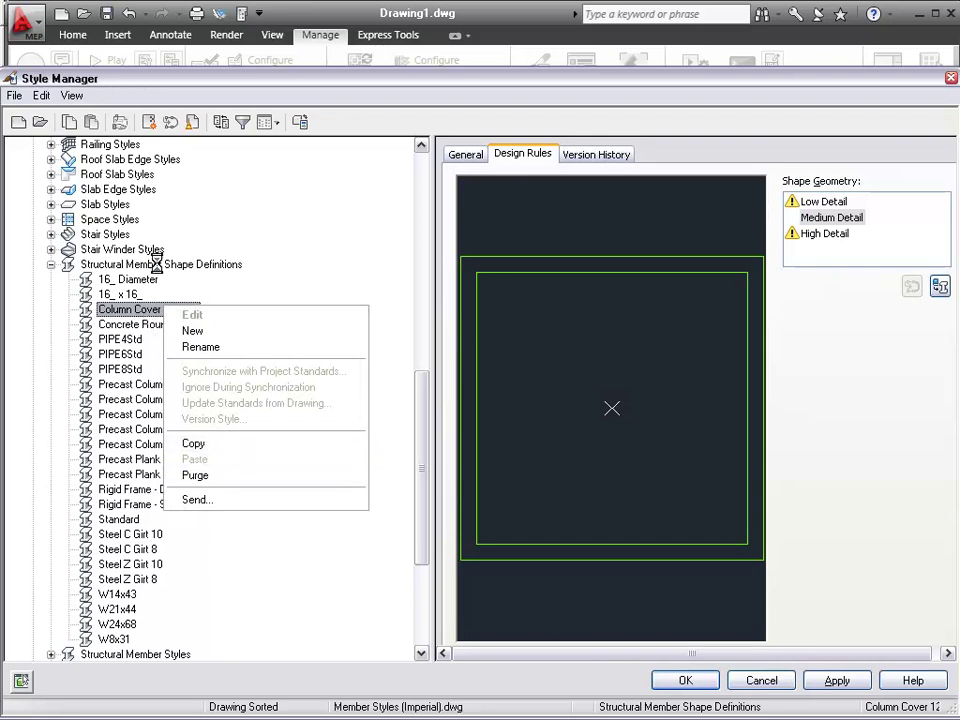
pyautogui.click(203, 449)
pyautogui.click(419, 177)
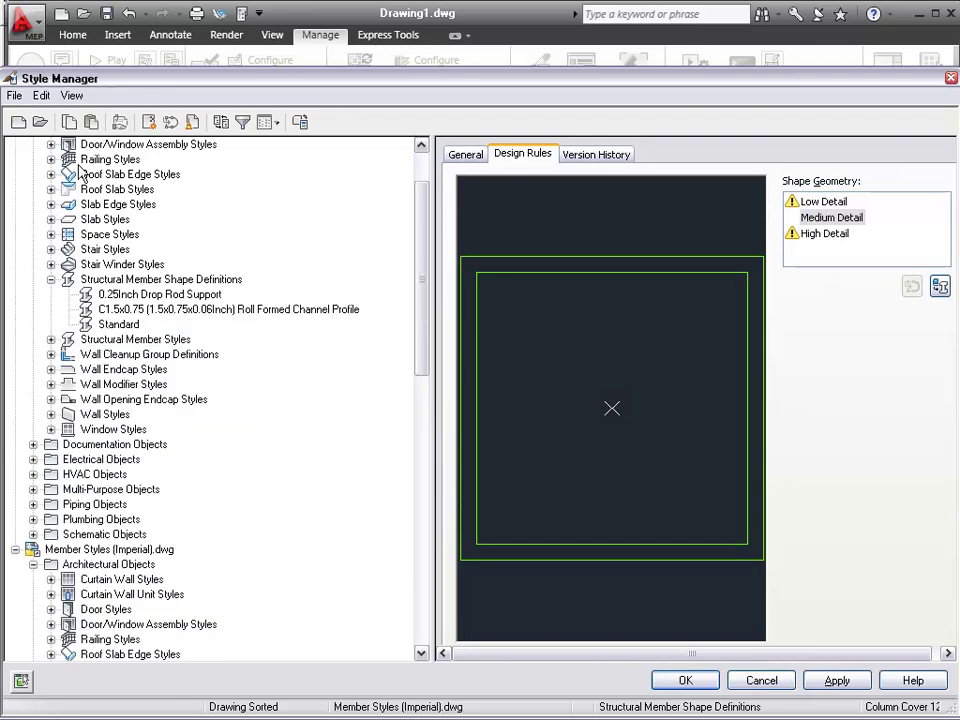
pyautogui.rightClick(170, 280)
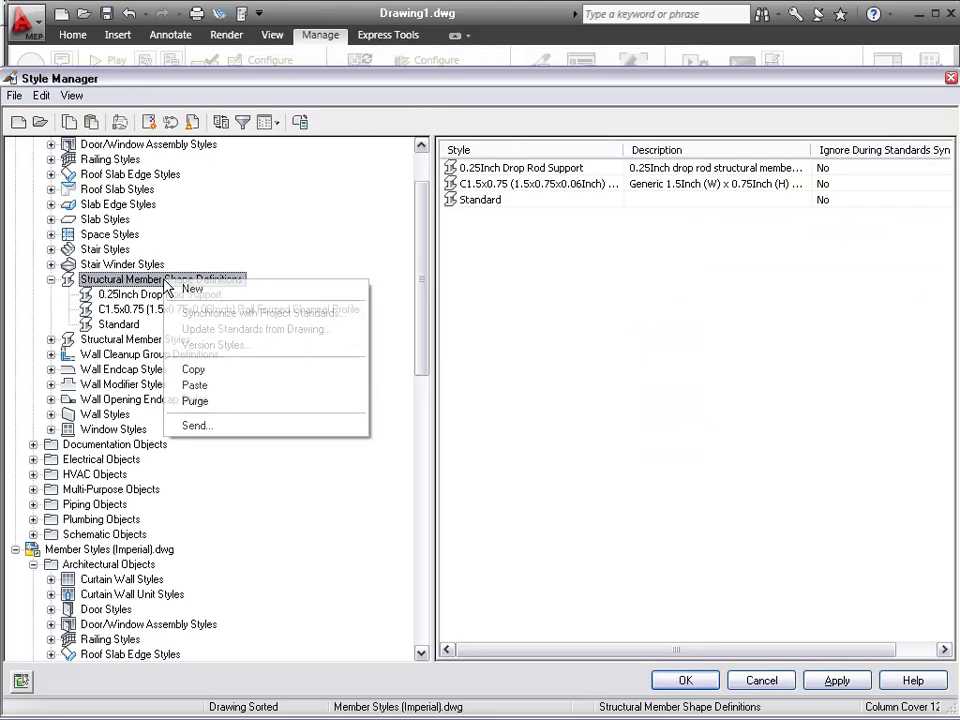
pyautogui.click(212, 387)
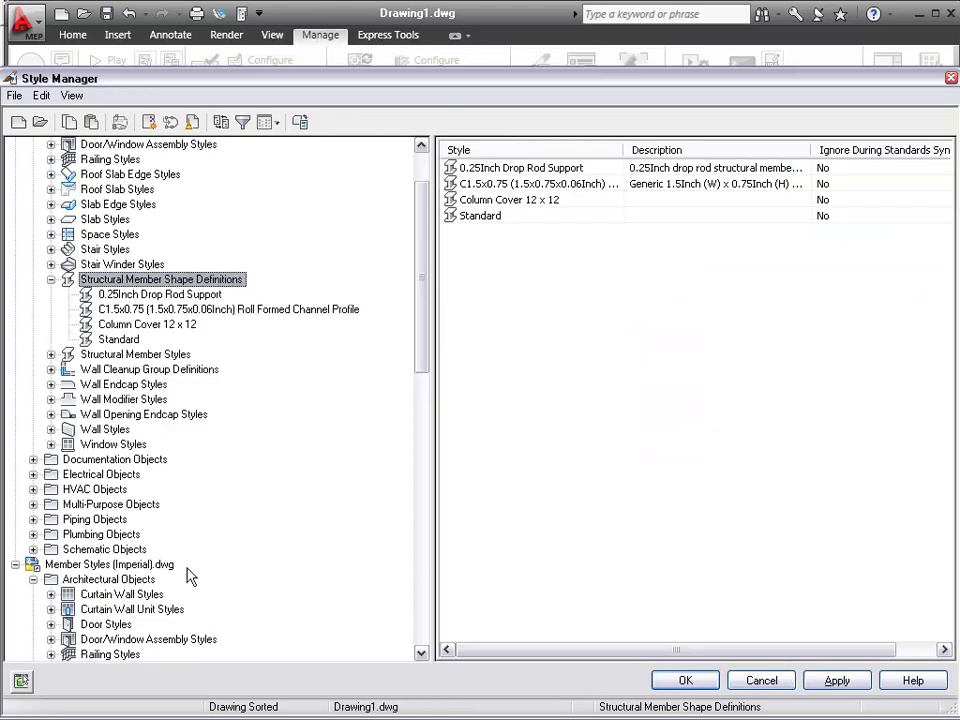
# Step: Select library shapes 16_ Diameter through Rigid Frame - Shallow, plus W14x43 and Steel Z Girt 10, and copy them
pyautogui.scroll(-8, 178, 530)
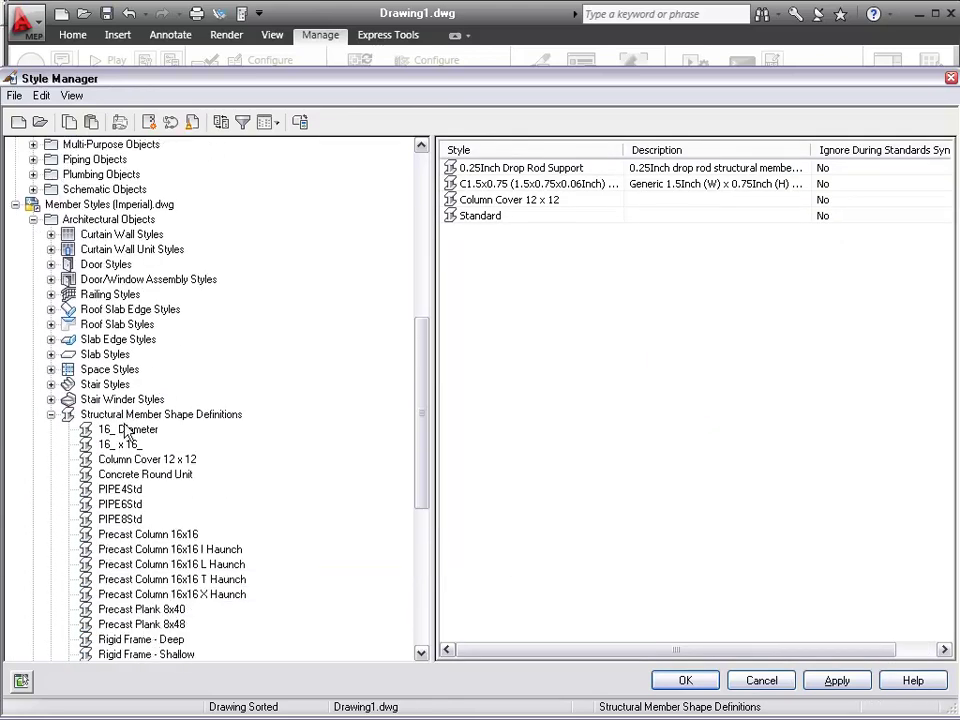
pyautogui.click(120, 415)
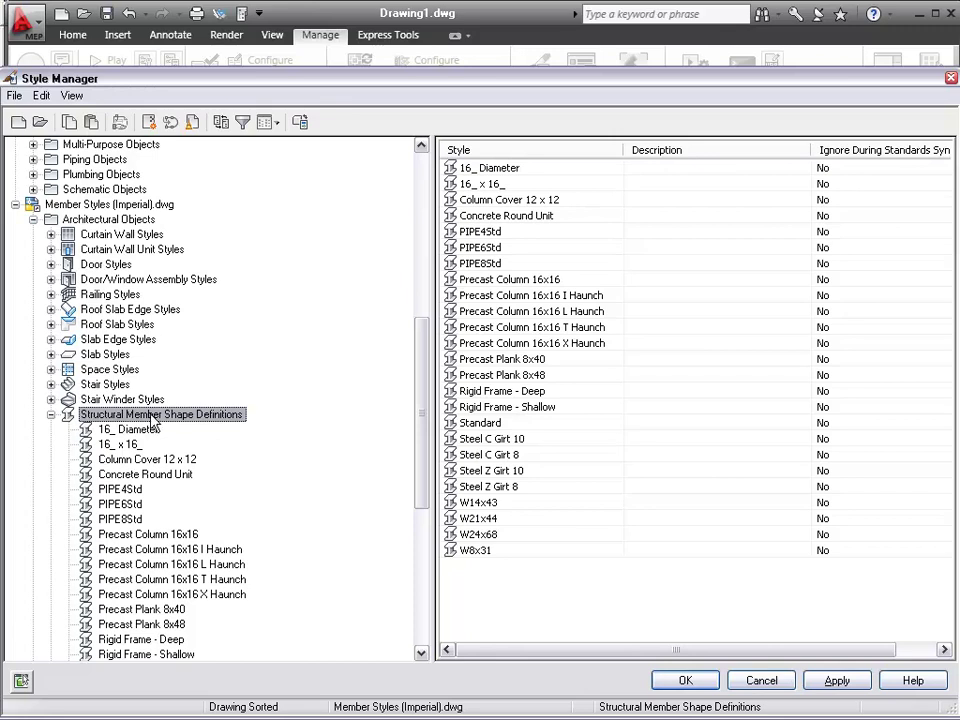
pyautogui.click(489, 168)
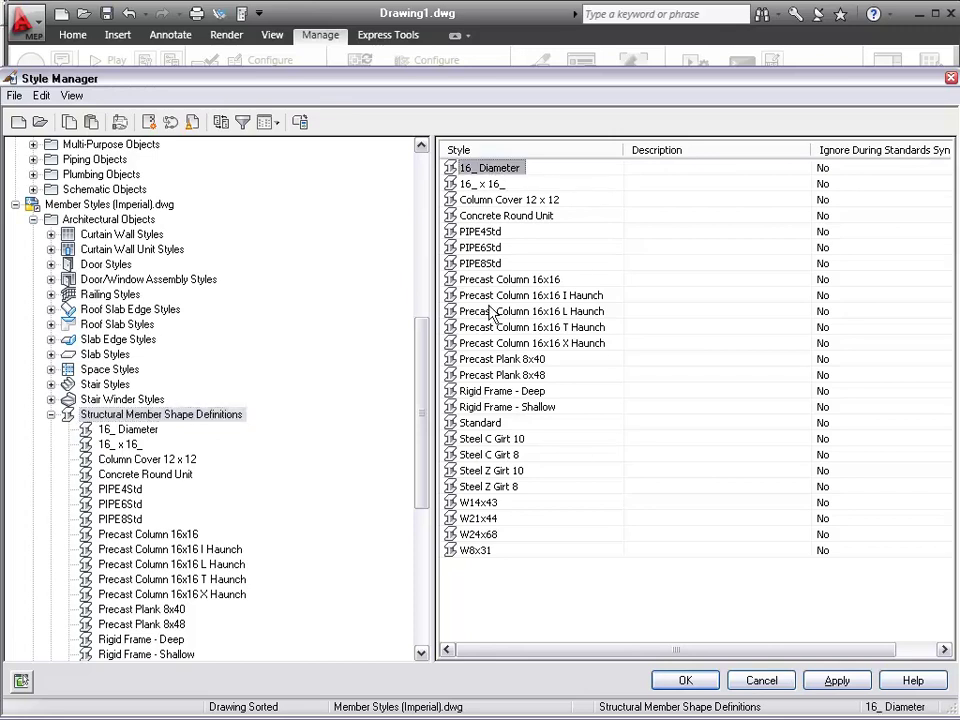
pyautogui.keyDown('shift'); pyautogui.click(500, 407); pyautogui.keyUp('shift')
pyautogui.keyDown('ctrl'); pyautogui.click(487, 503); pyautogui.keyUp('ctrl')
pyautogui.keyDown('ctrl'); pyautogui.click(490, 471); pyautogui.keyUp('ctrl')
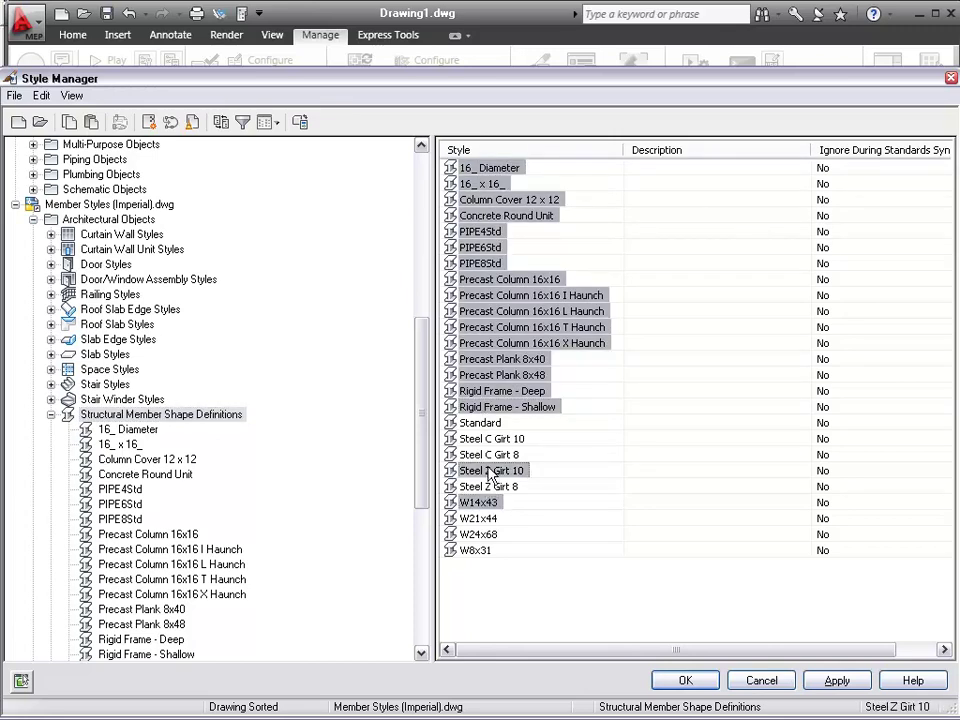
pyautogui.rightClick(489, 479)
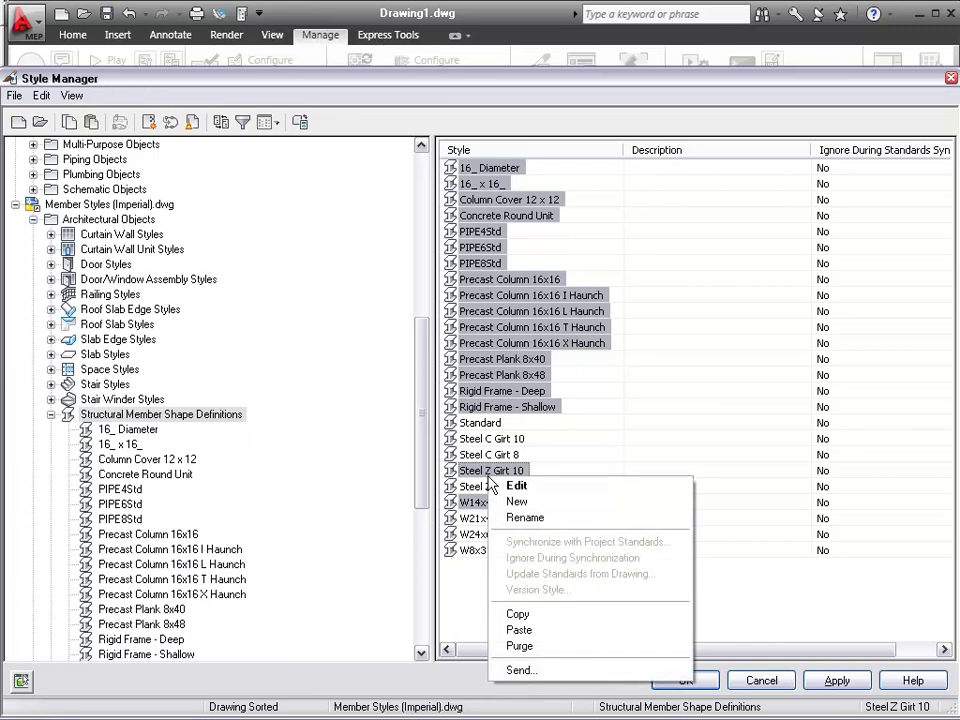
pyautogui.click(519, 614)
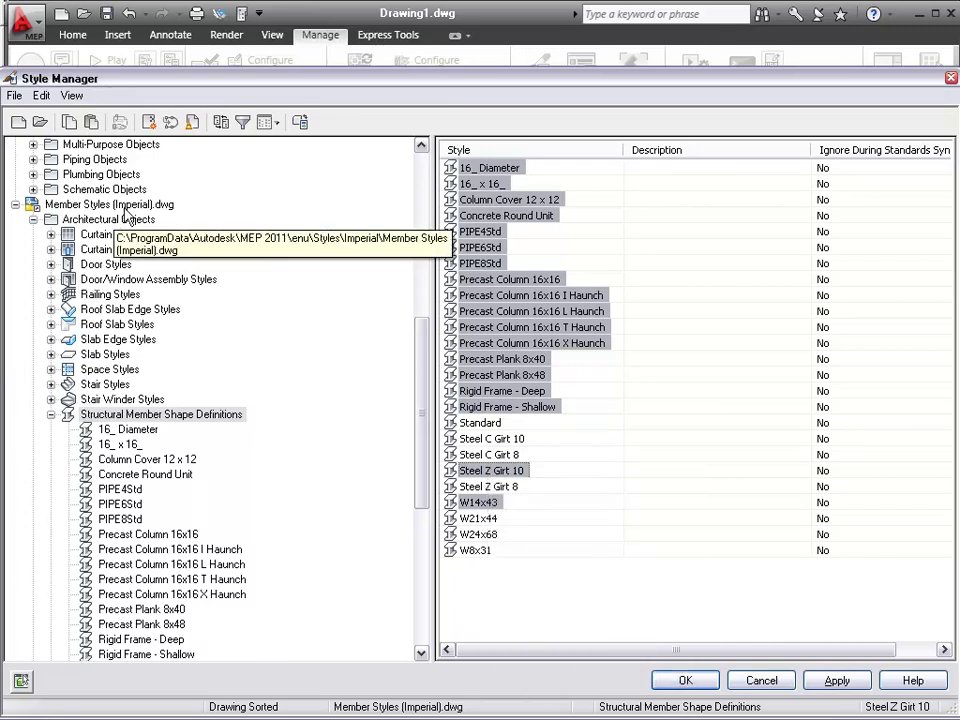
# Step: Paste the copied shapes into Drawing1's definitions, overwriting existing duplicates
pyautogui.scroll(10, 215, 400)
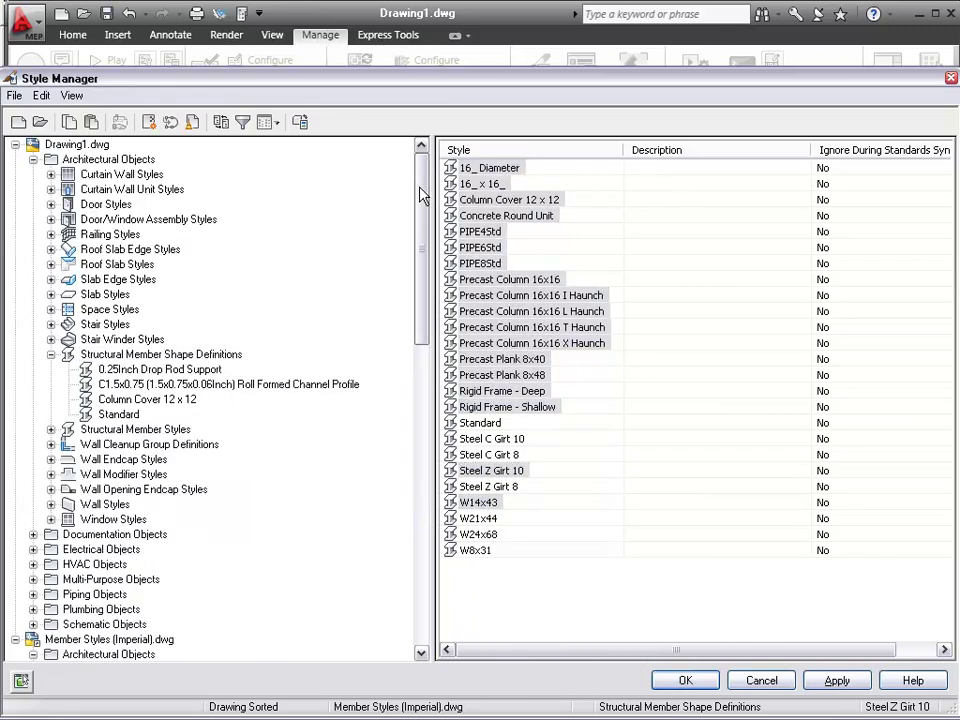
pyautogui.rightClick(106, 250)
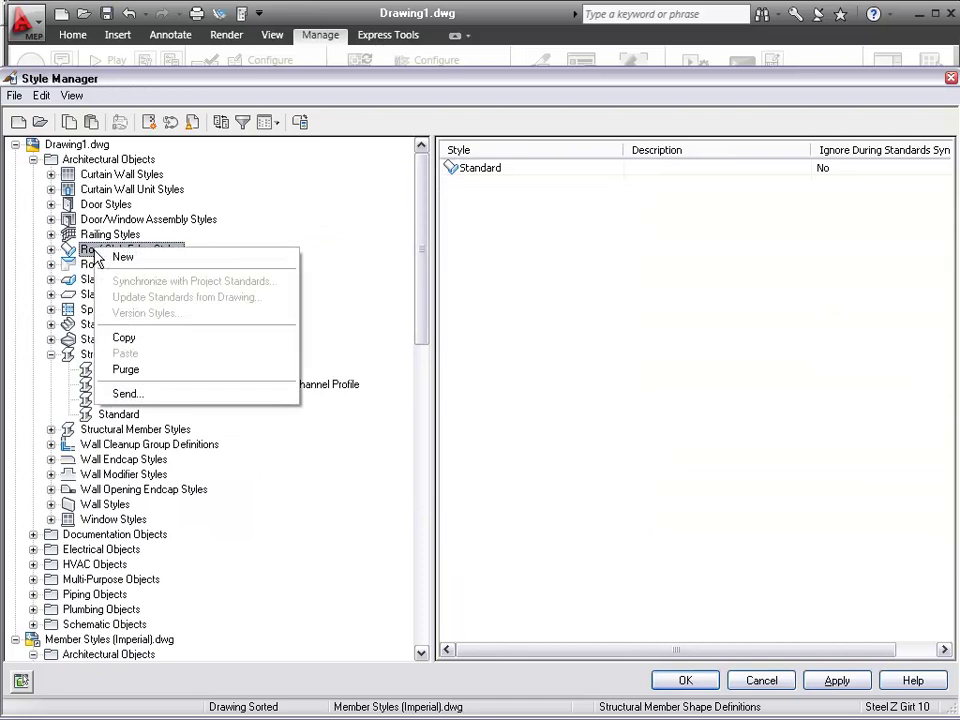
pyautogui.click(141, 456)
pyautogui.click(141, 355)
pyautogui.rightClick(141, 355)
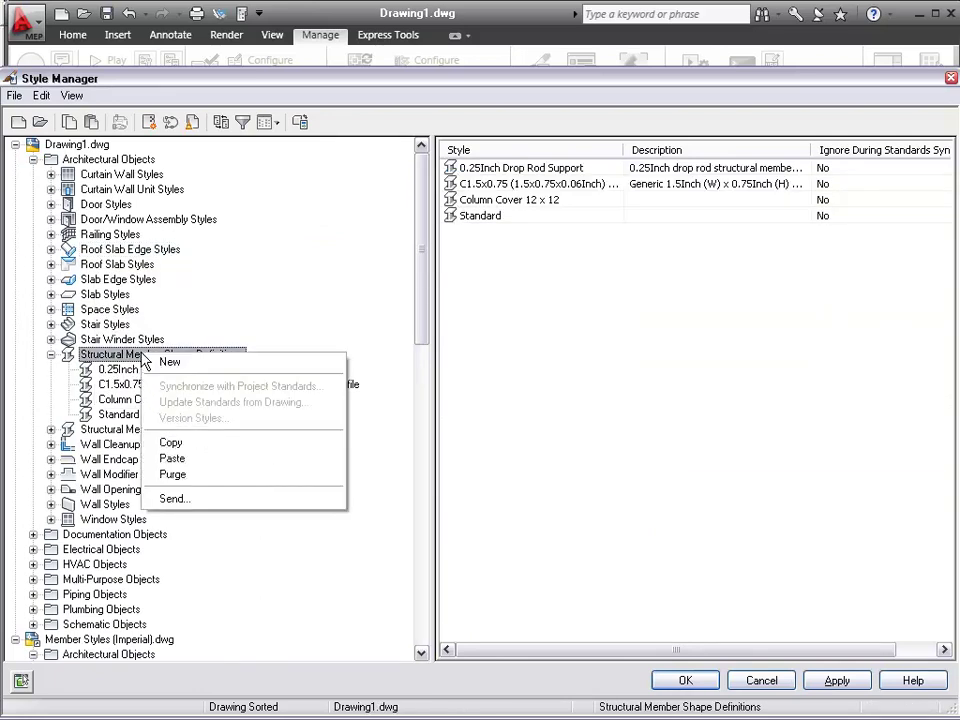
pyautogui.click(172, 458)
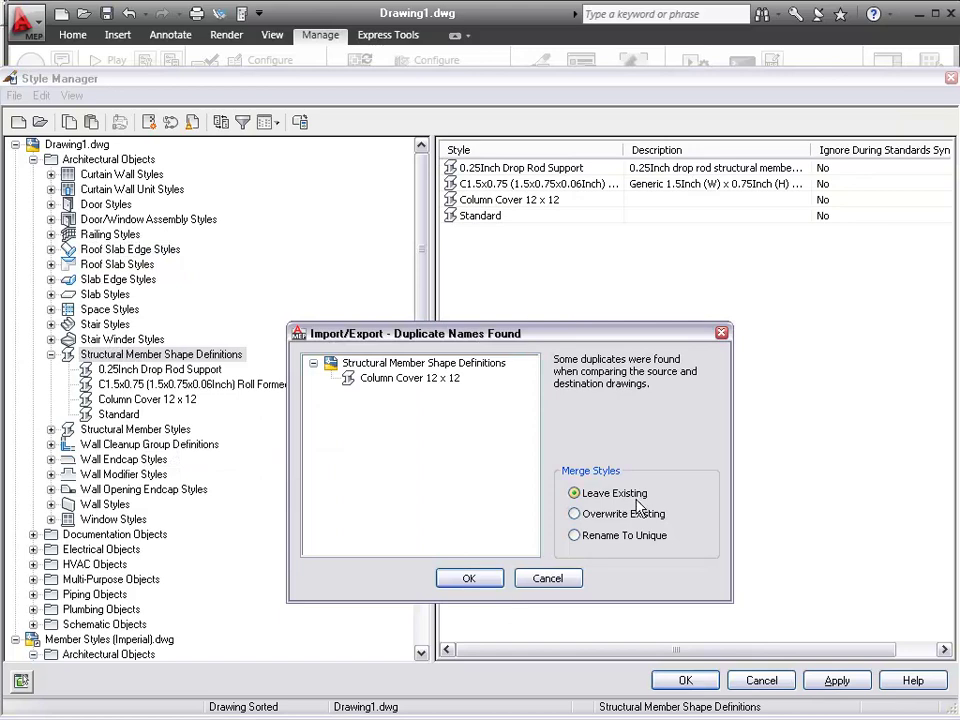
pyautogui.click(638, 516)
pyautogui.click(484, 581)
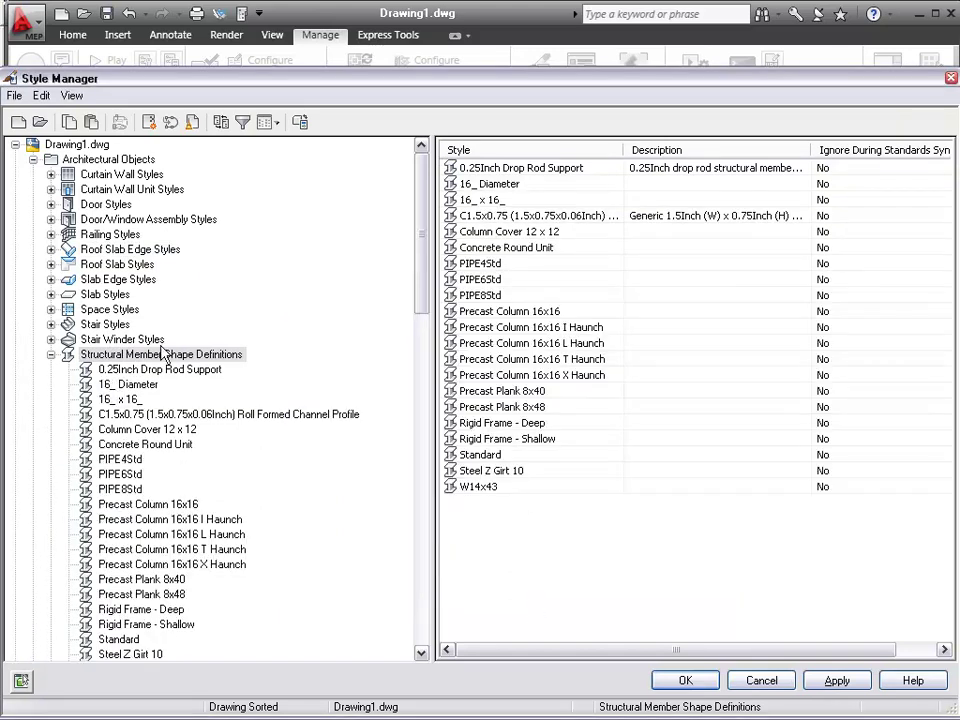
pyautogui.moveTo(421, 280); pyautogui.dragTo(415, 455)
# Step: Close Member Styles (Imperial).dwg, preview the Precast Column 16x16 X Haunch shape, and close Style Manager with OK
pyautogui.rightClick(104, 372)
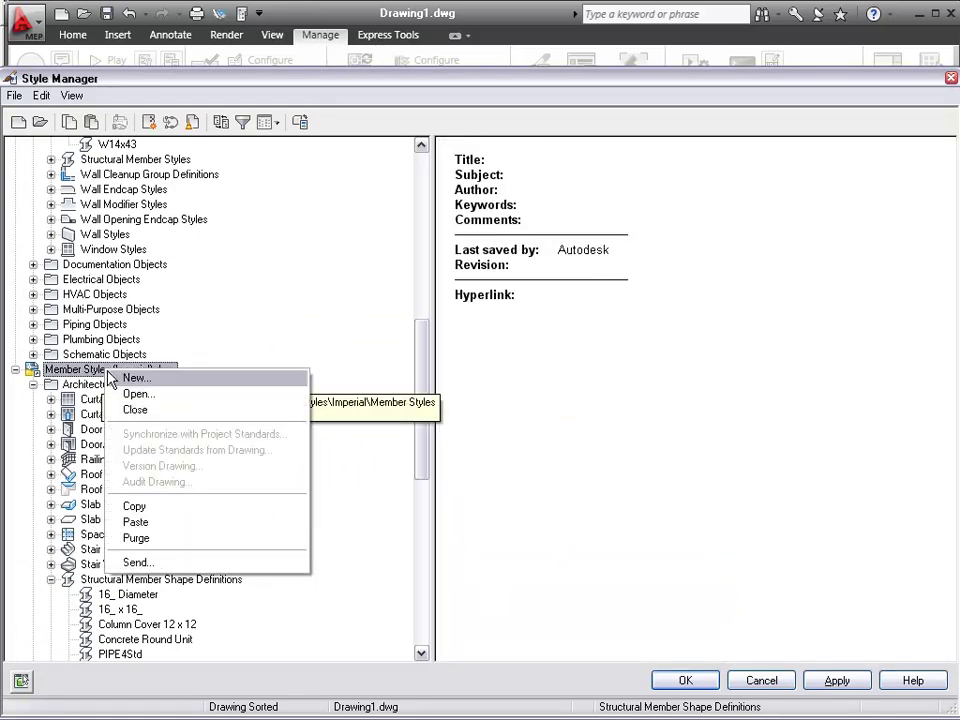
pyautogui.click(133, 410)
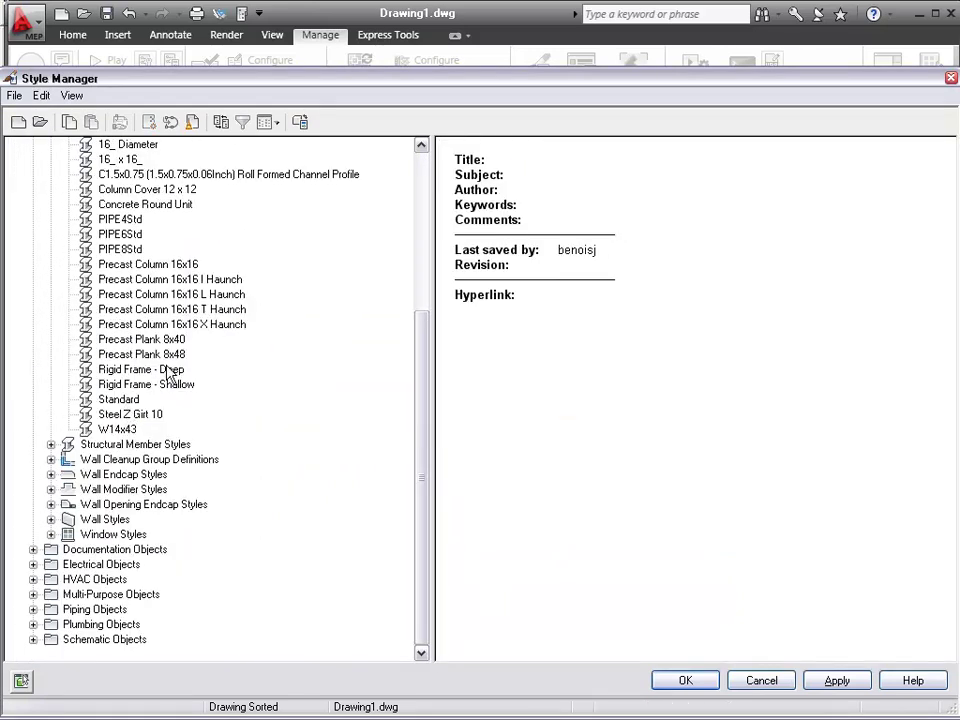
pyautogui.click(423, 186)
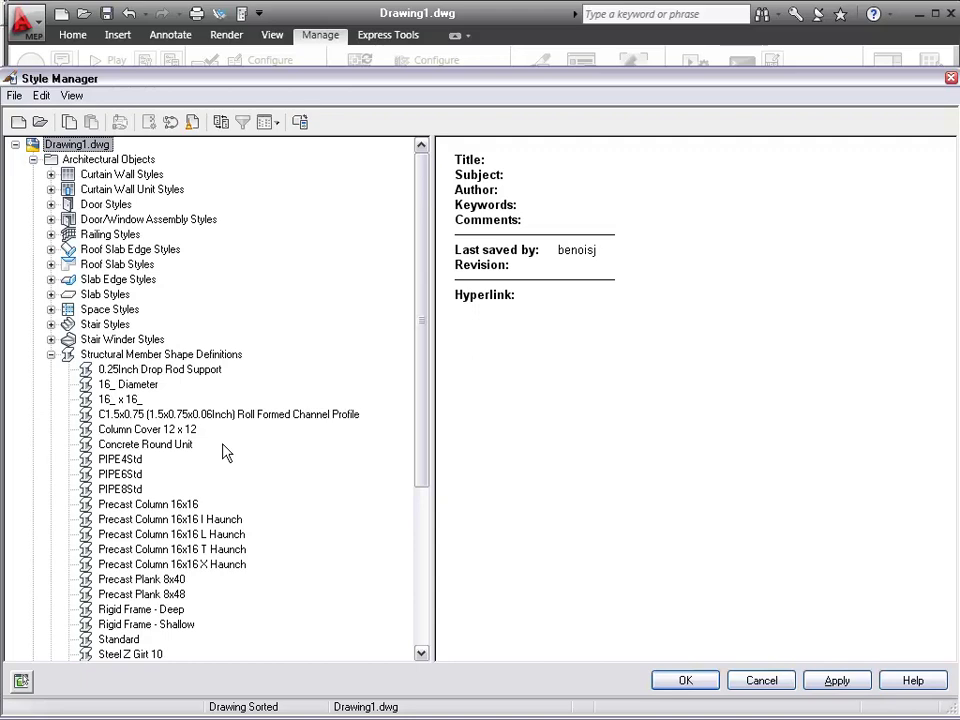
pyautogui.click(128, 357)
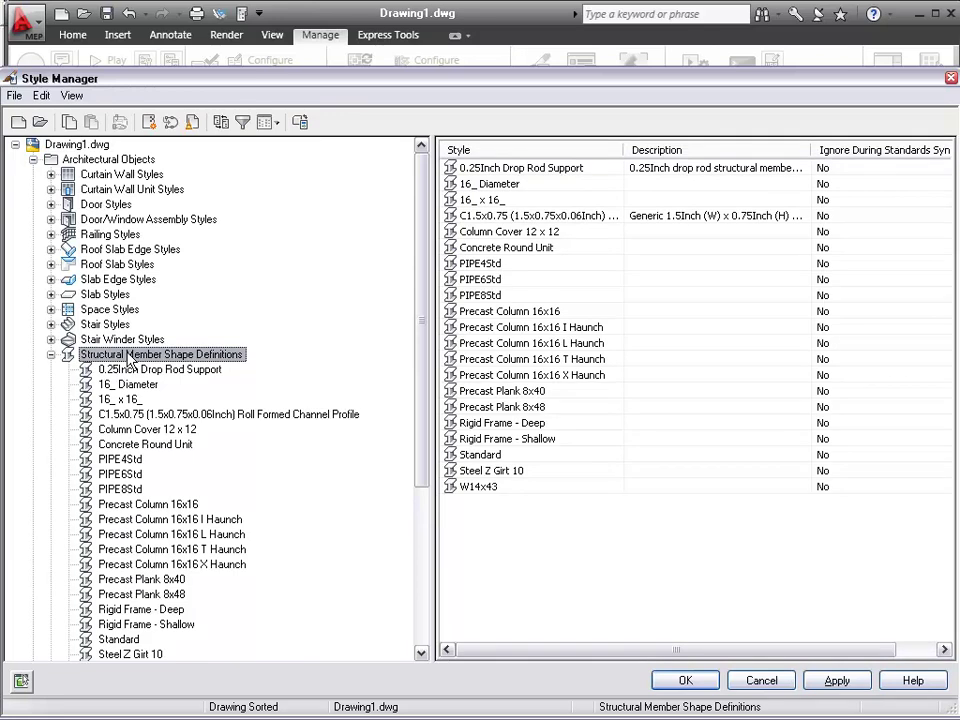
pyautogui.click(140, 566)
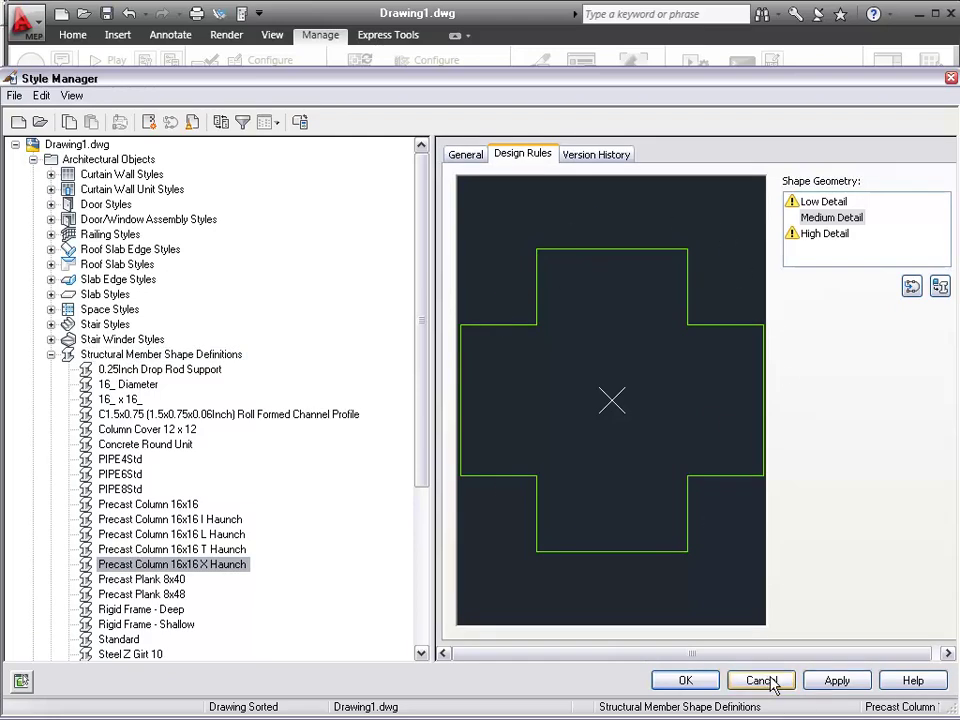
pyautogui.click(684, 681)
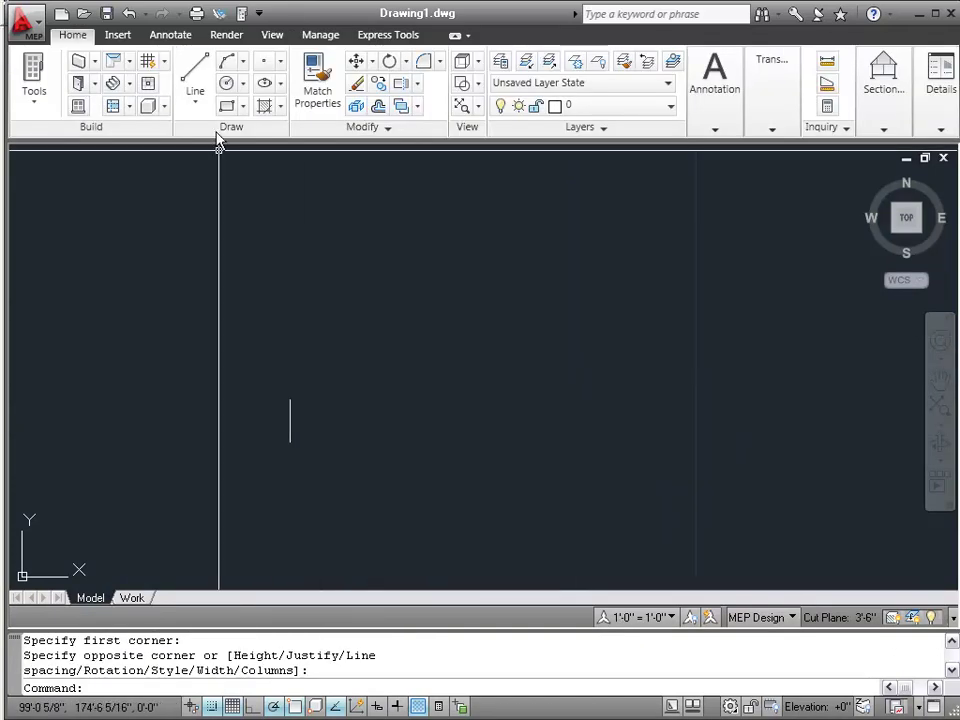
# Step: Draw a 4 by 4 inch rectangle
pyautogui.click(195, 100)
pyautogui.click(219, 174)
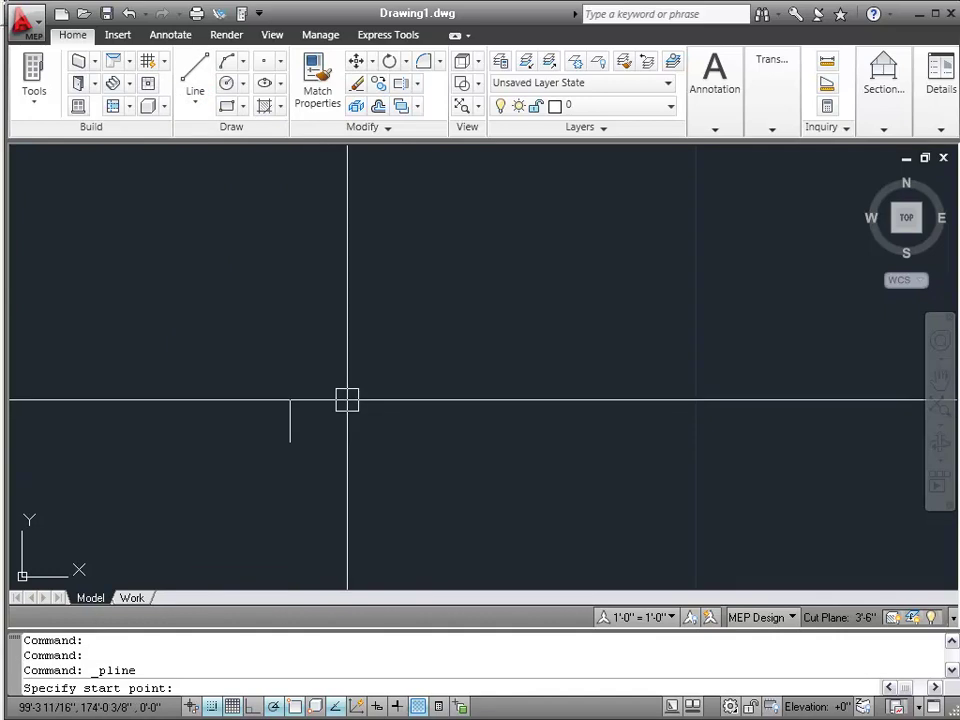
pyautogui.scroll(2, 344, 436)
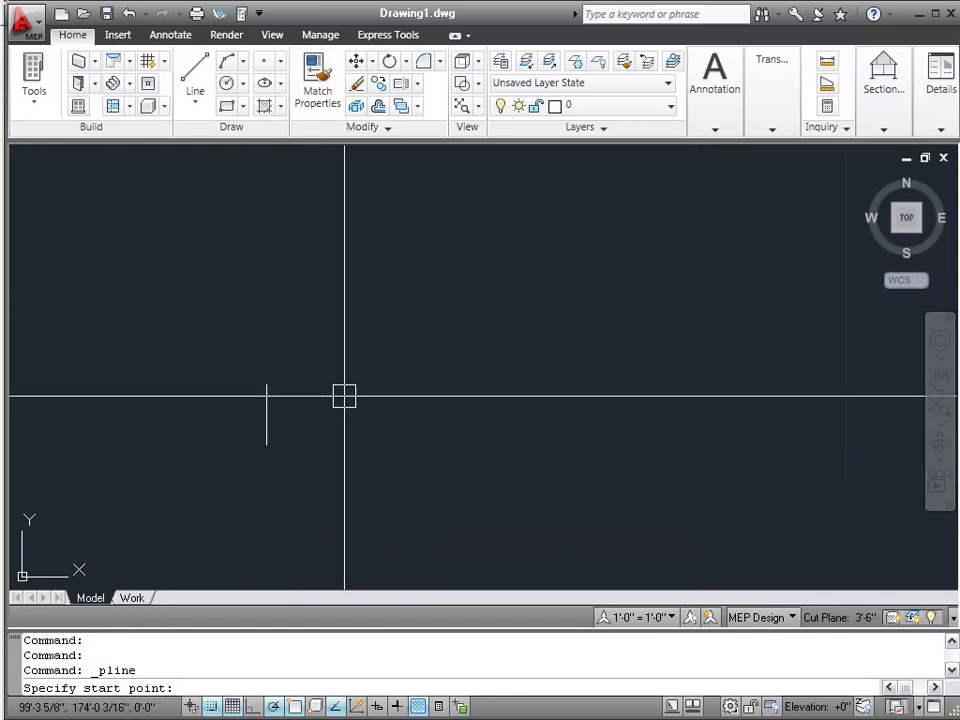
pyautogui.click(234, 107)
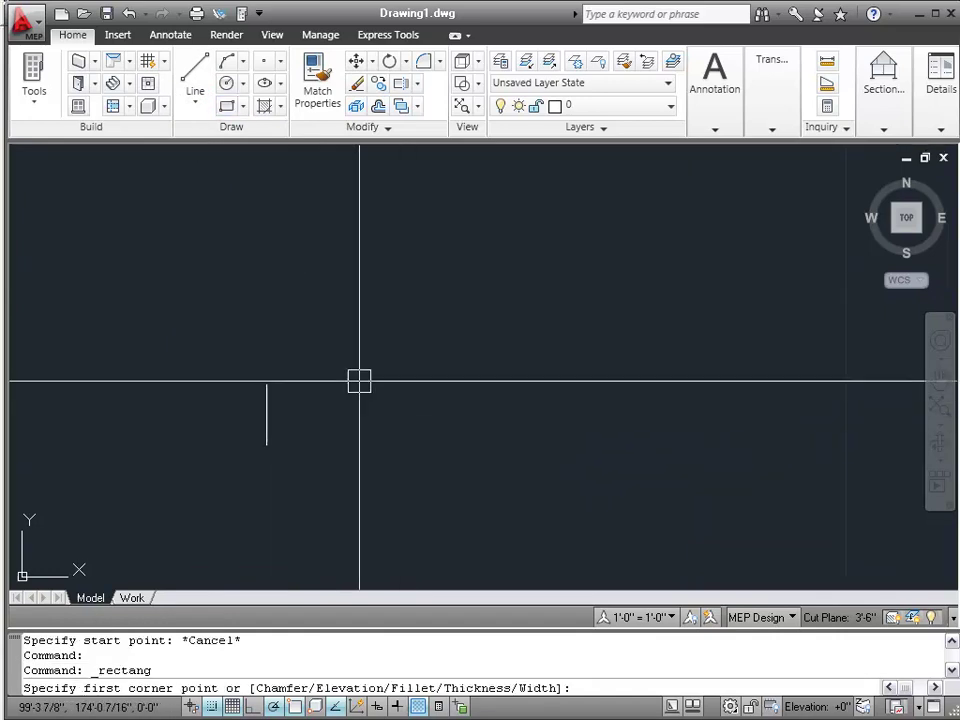
pyautogui.click(359, 381)
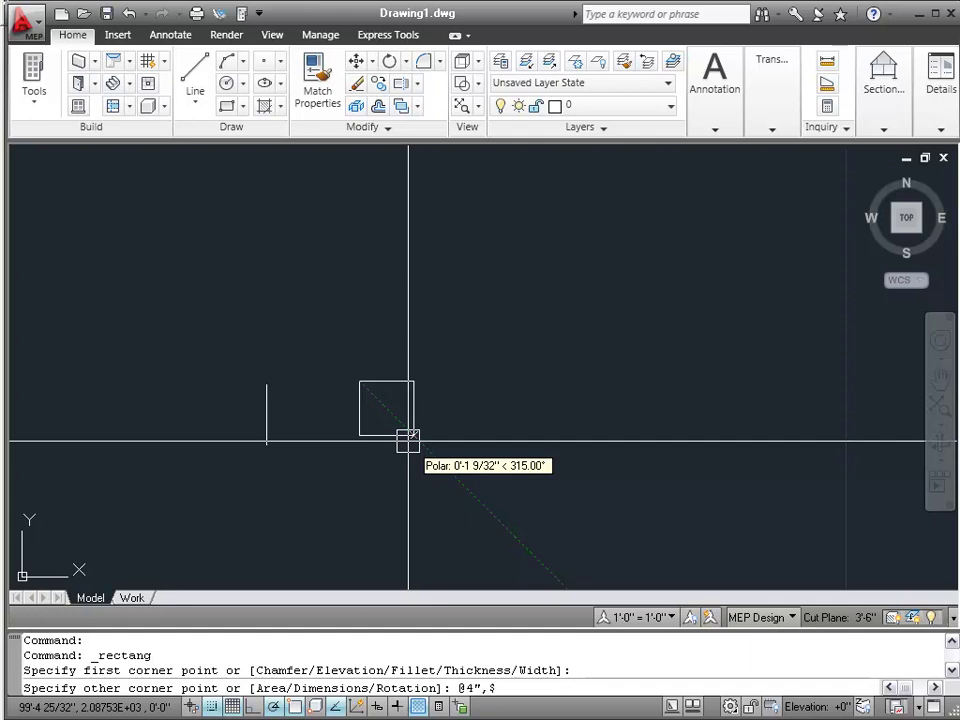
pyautogui.press('BackSpace')
pyautogui.press('Return')
pyautogui.scroll(-2, 321, 496)
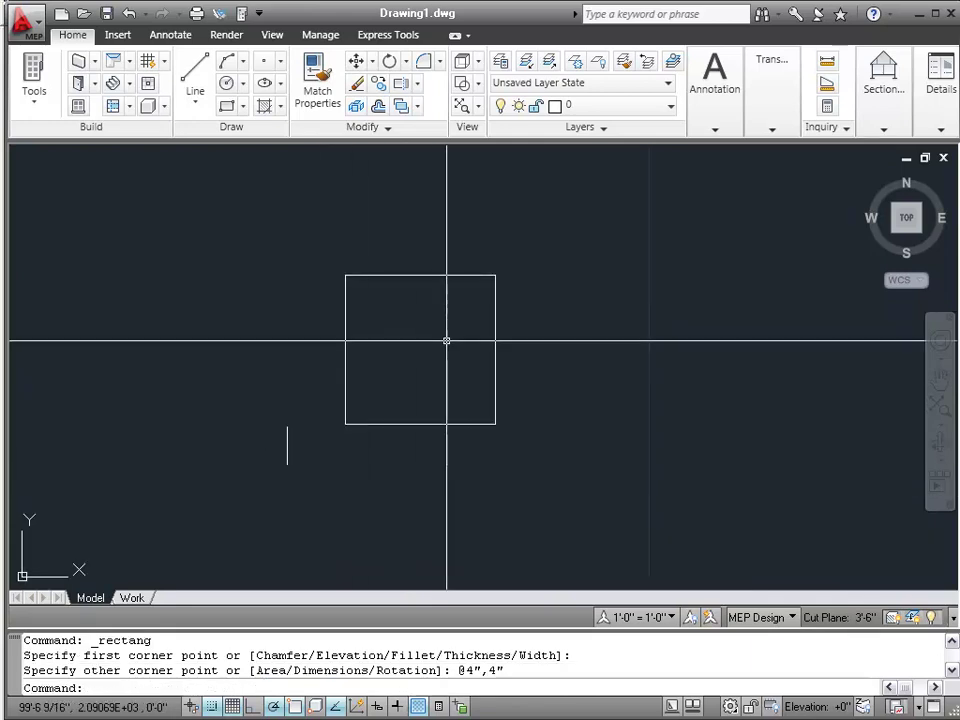
pyautogui.scroll(1, 456, 358)
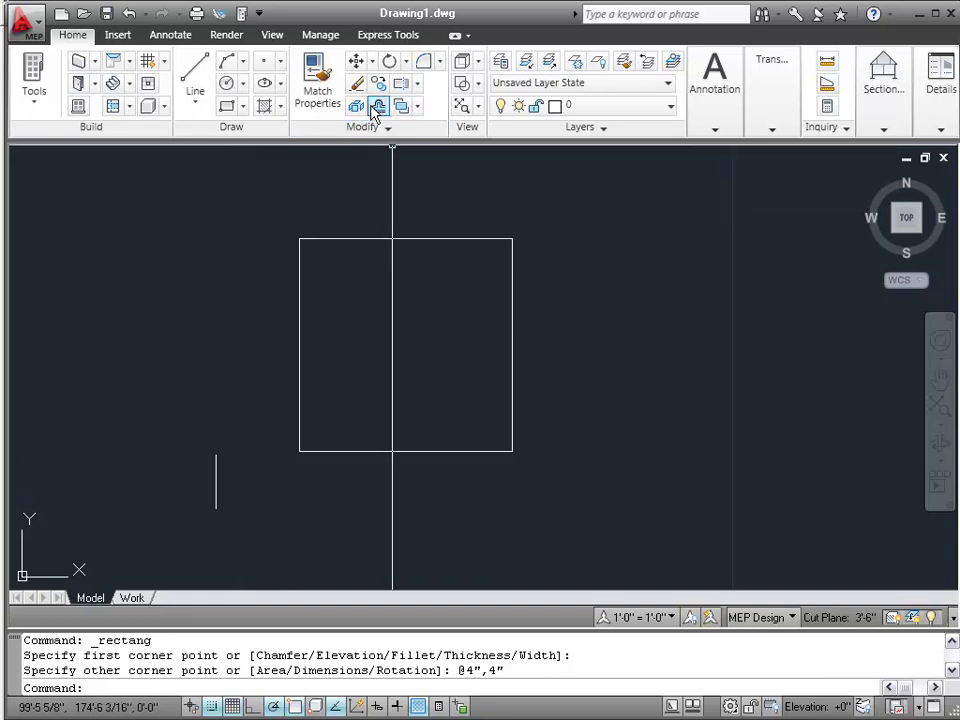
# Step: Set the fillet radius to 1/8 inch and round the rectangle's top-left corner
pyautogui.click(424, 64)
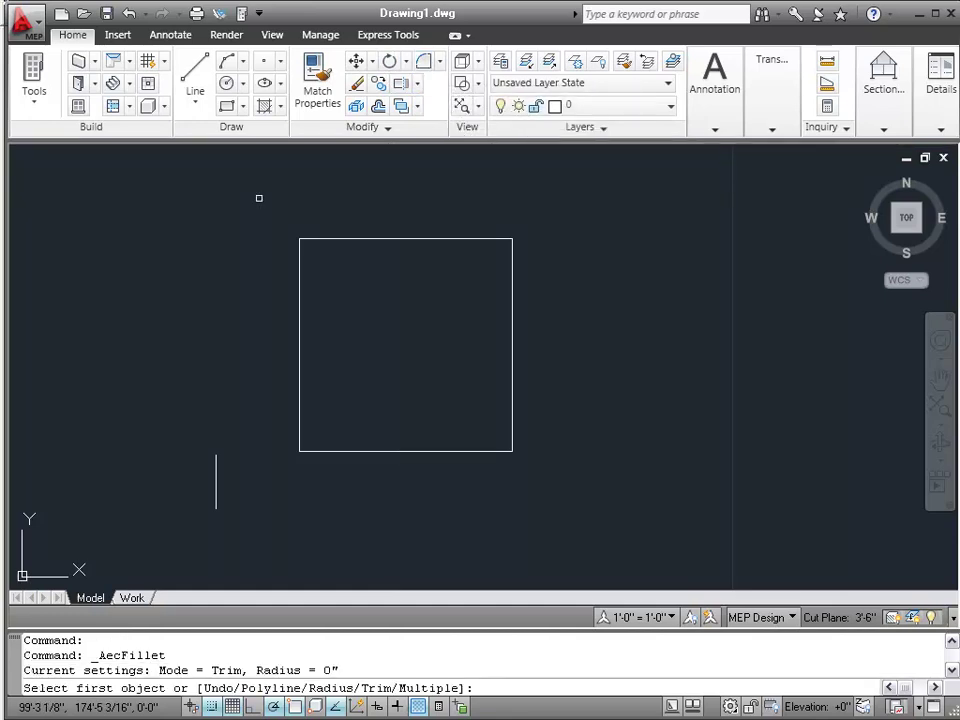
pyautogui.write('r')
pyautogui.press('Return')
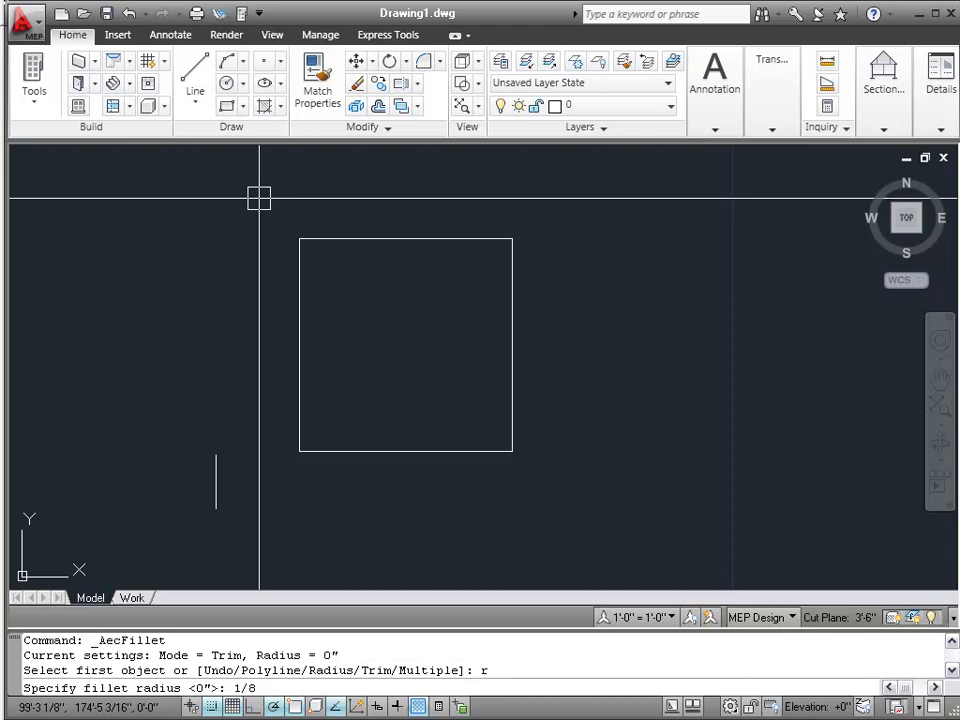
pyautogui.press('Return')
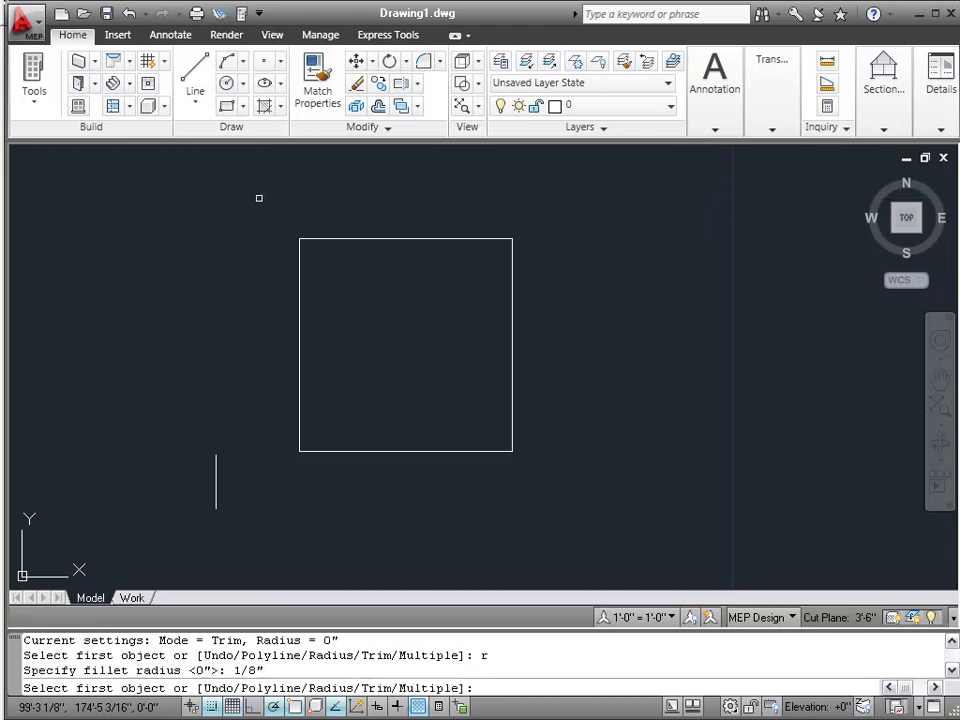
pyautogui.click(299, 254)
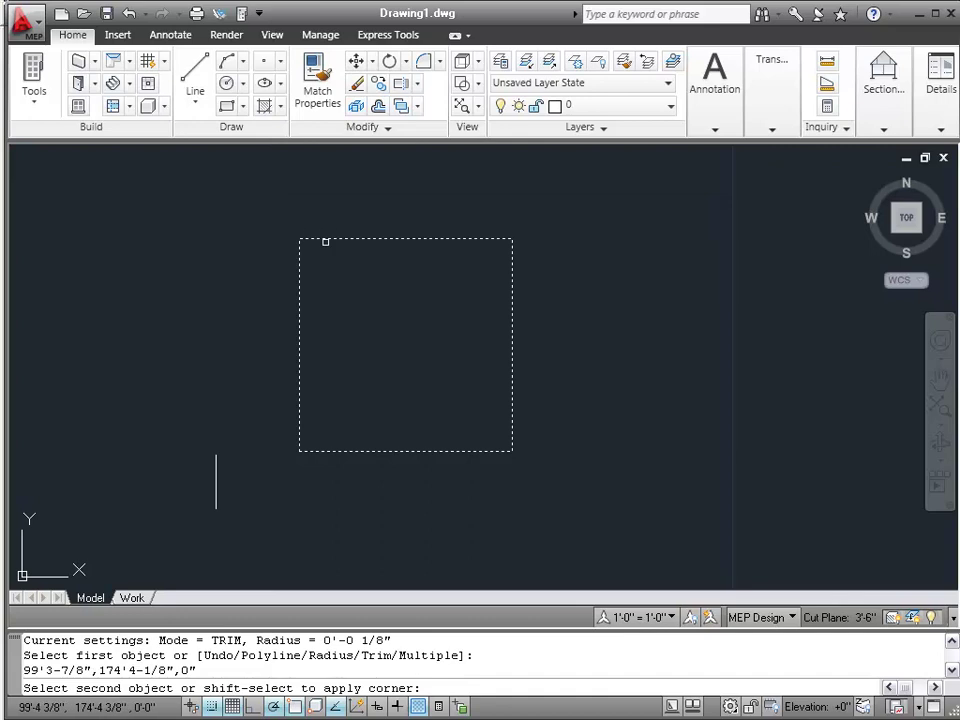
pyautogui.click(334, 239)
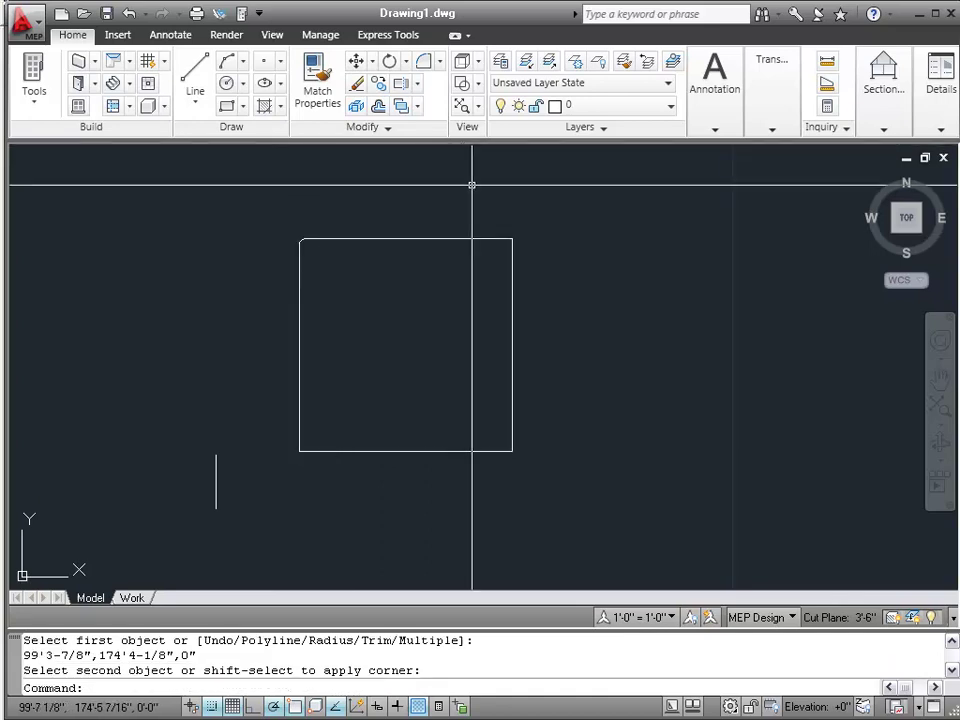
# Step: Round the top-right, bottom-right and bottom-left corners with the same 1/8 inch fillet
pyautogui.rightClick(489, 212)
pyautogui.click(497, 218)
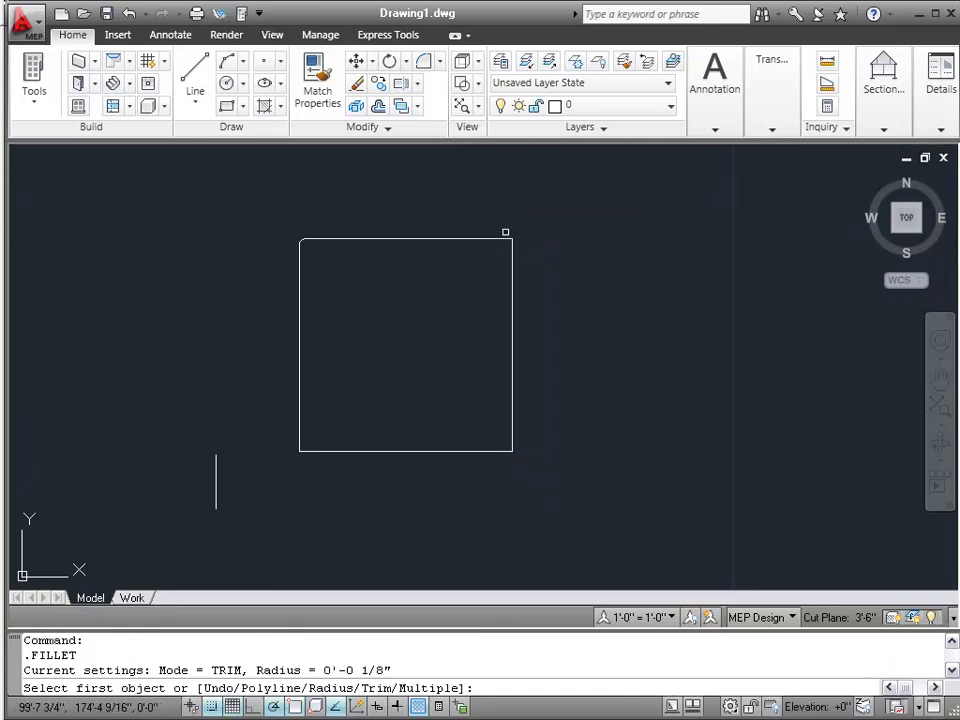
pyautogui.click(486, 231)
pyautogui.click(482, 238)
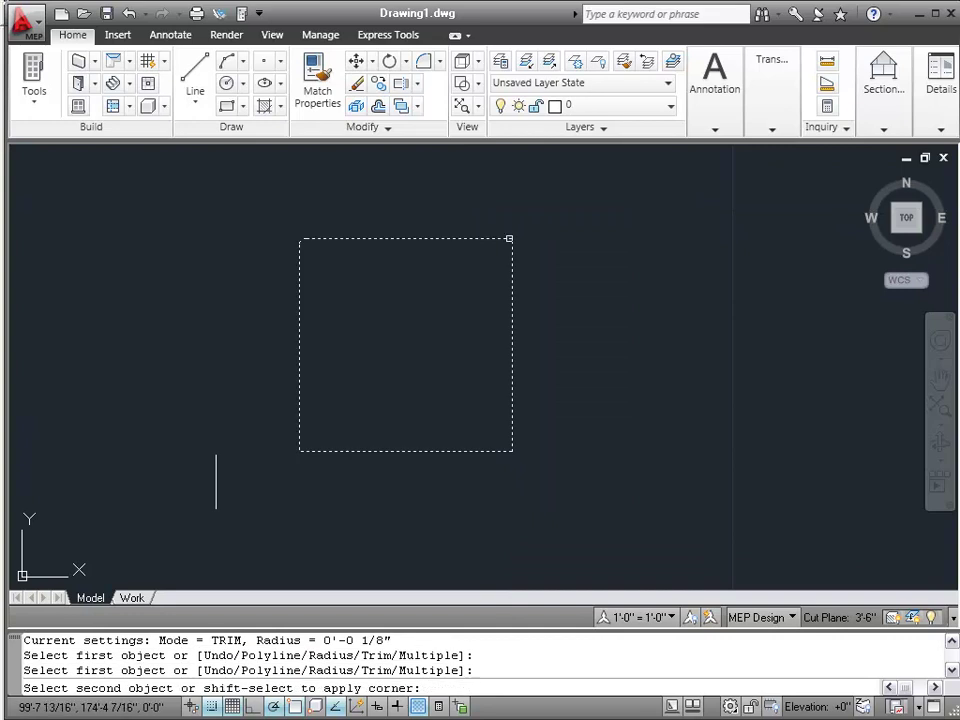
pyautogui.click(512, 258)
pyautogui.rightClick(573, 267)
pyautogui.click(583, 279)
pyautogui.click(512, 432)
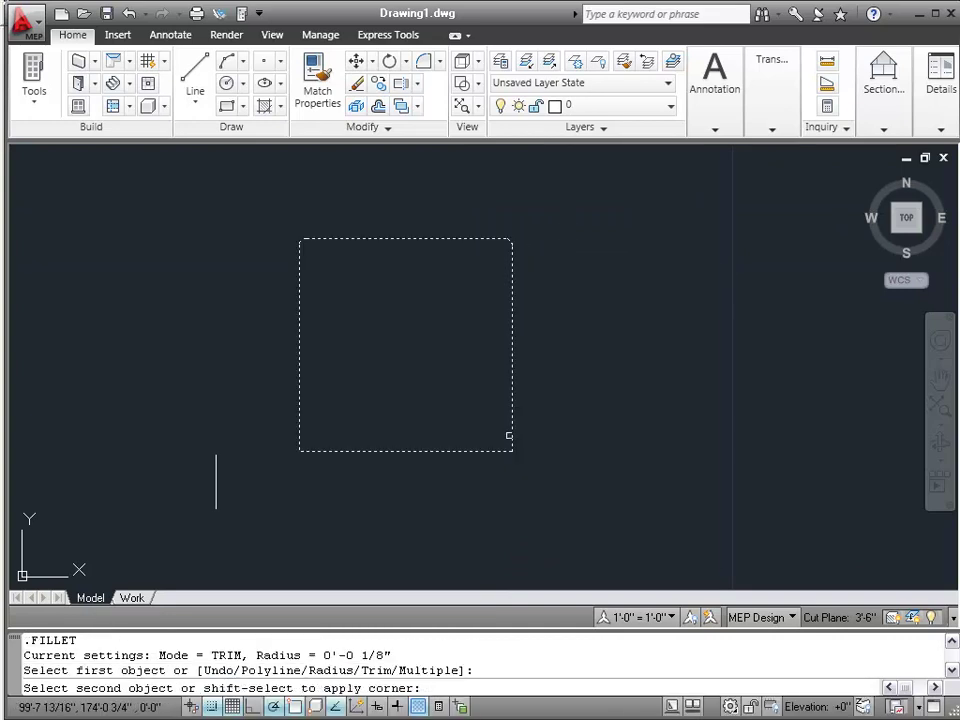
pyautogui.click(495, 452)
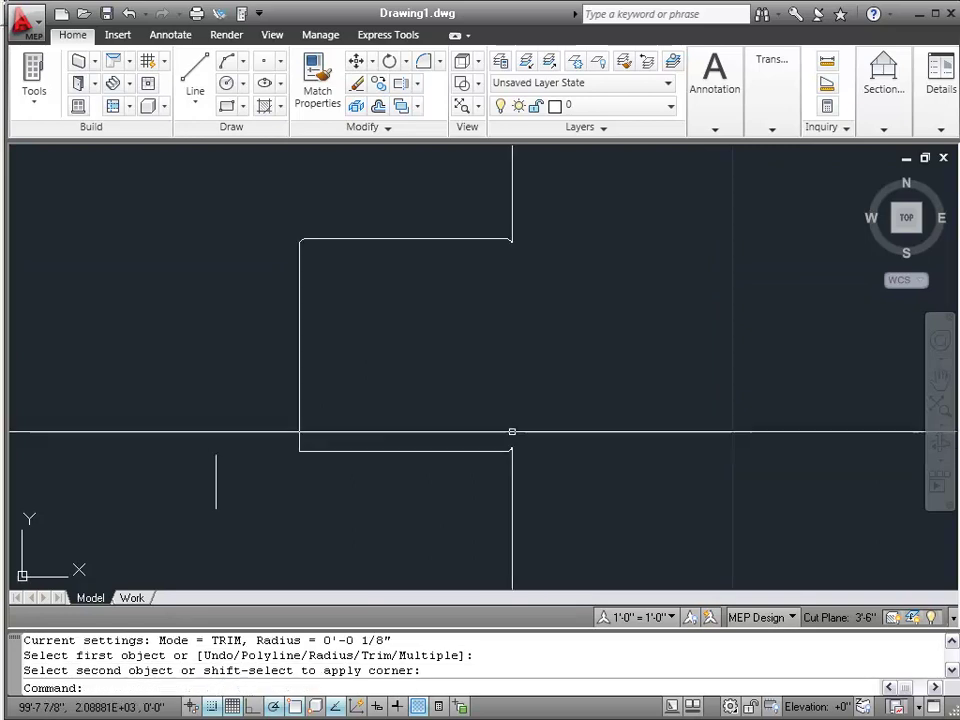
pyautogui.rightClick(555, 369)
pyautogui.click(597, 383)
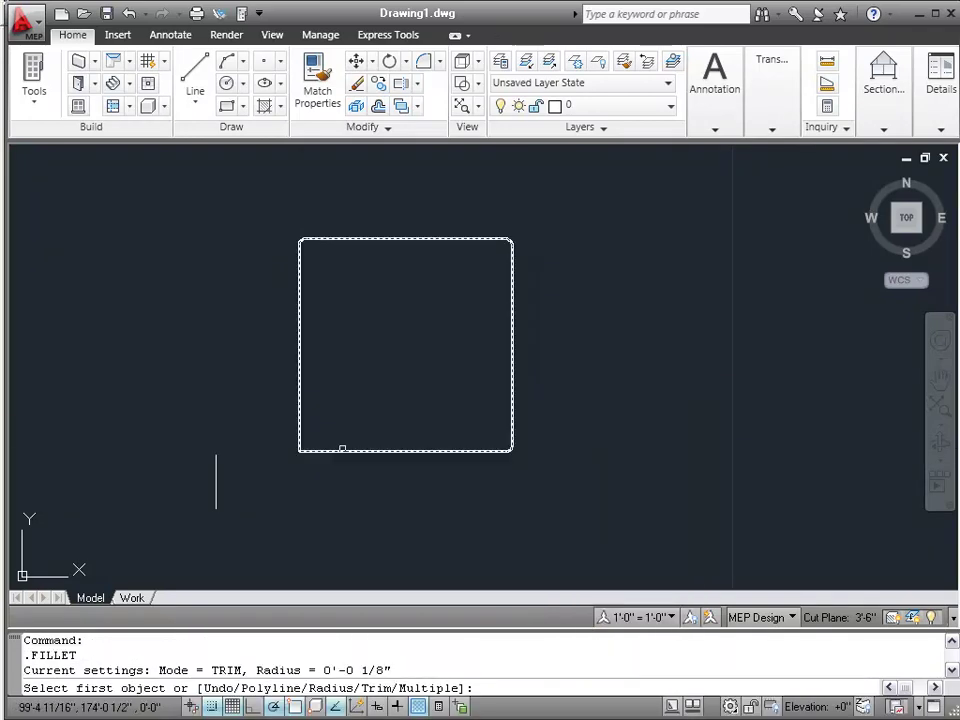
pyautogui.click(336, 449)
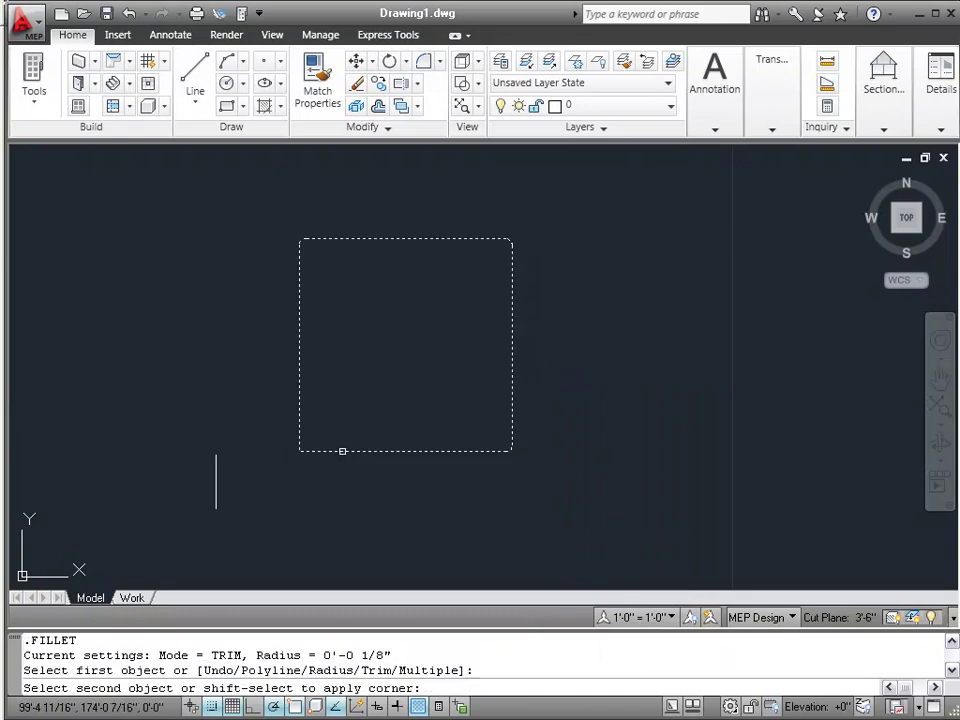
pyautogui.click(299, 430)
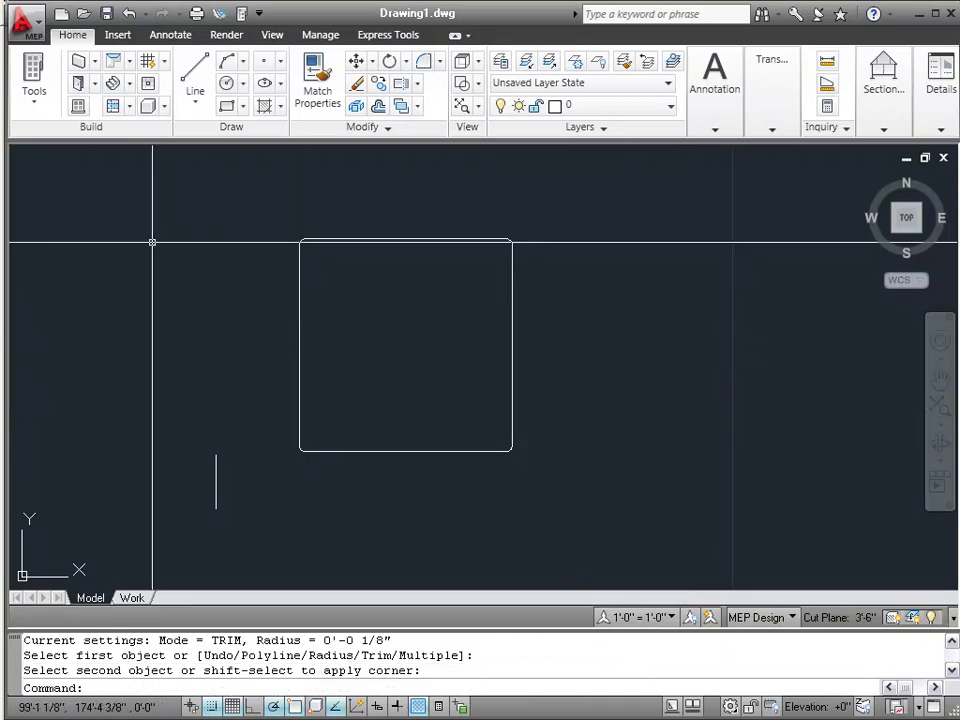
# Step: Offset the rounded square 0.5 inch inward to create an inner square
pyautogui.click(440, 62)
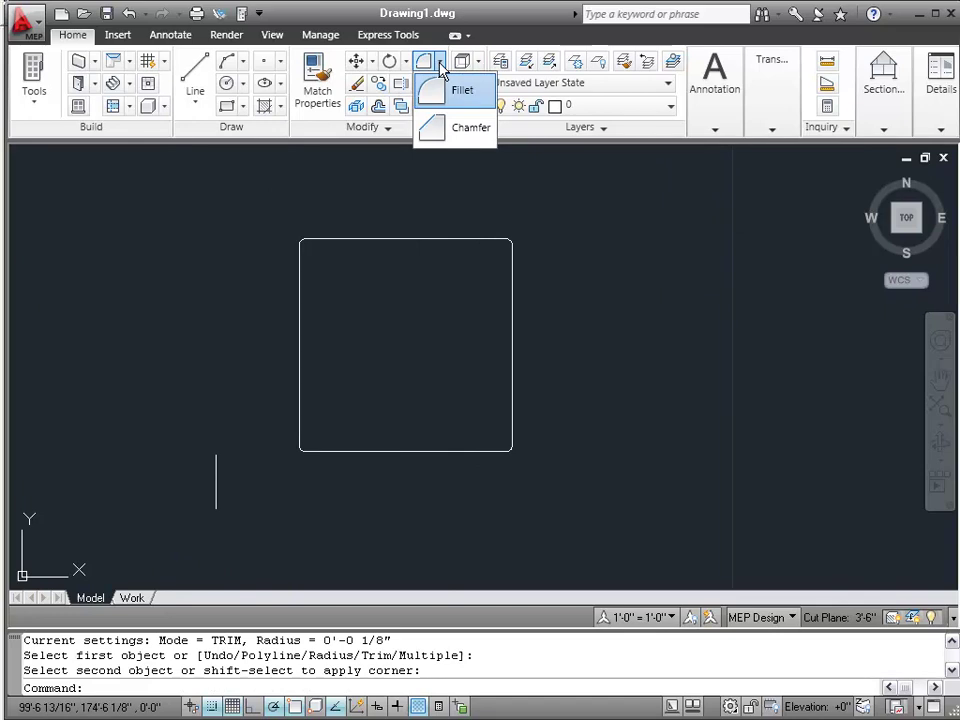
pyautogui.click(378, 103)
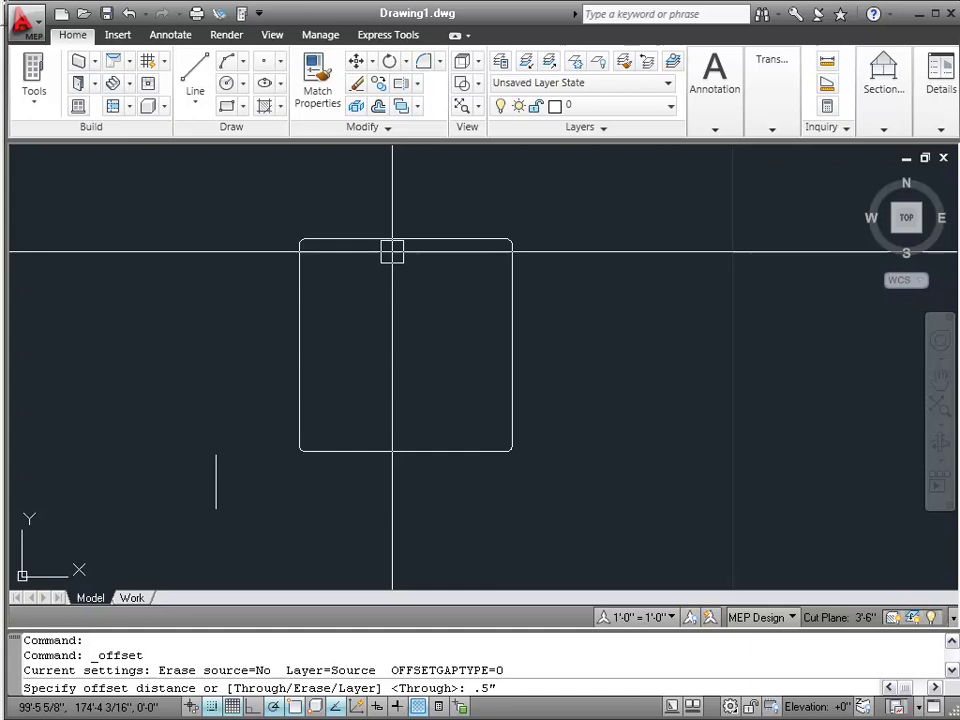
pyautogui.press('Return')
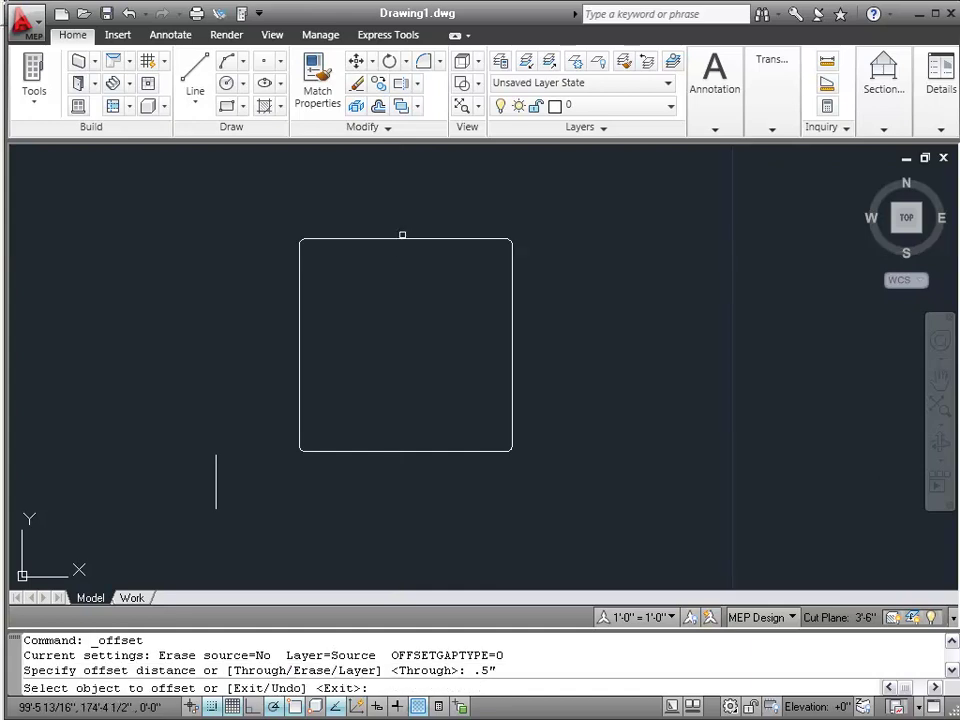
pyautogui.click(386, 239)
pyautogui.click(422, 294)
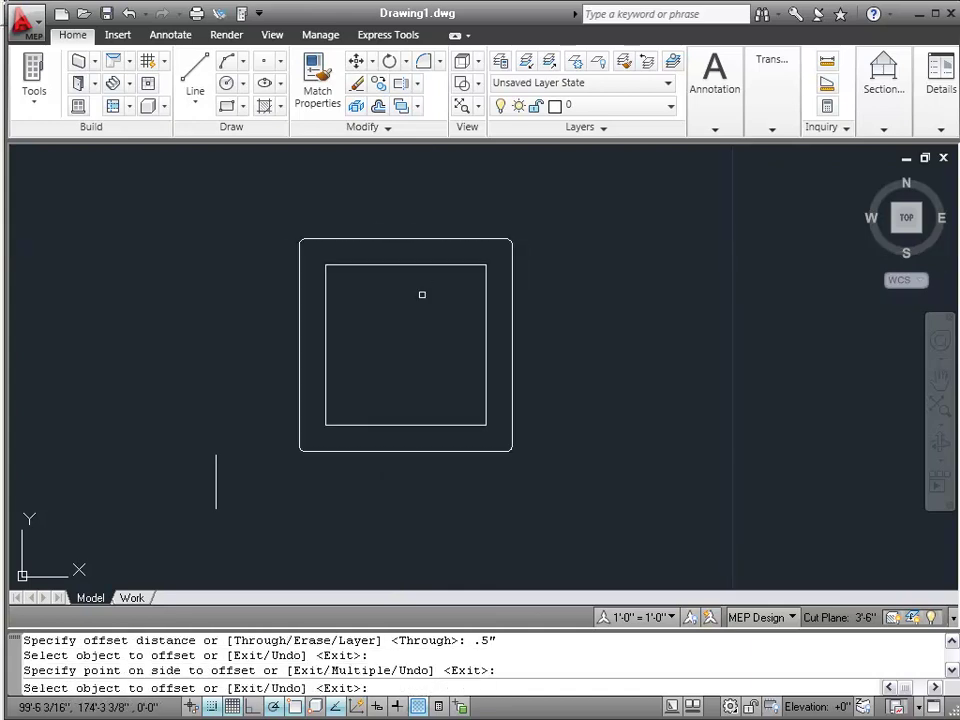
pyautogui.rightClick(626, 250)
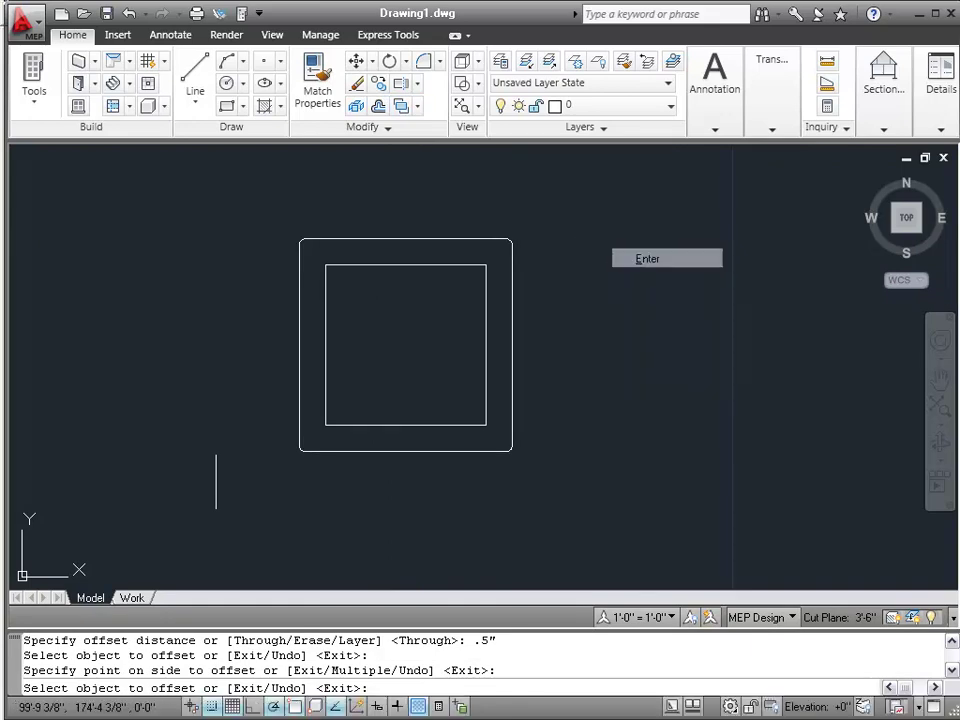
pyautogui.click(650, 257)
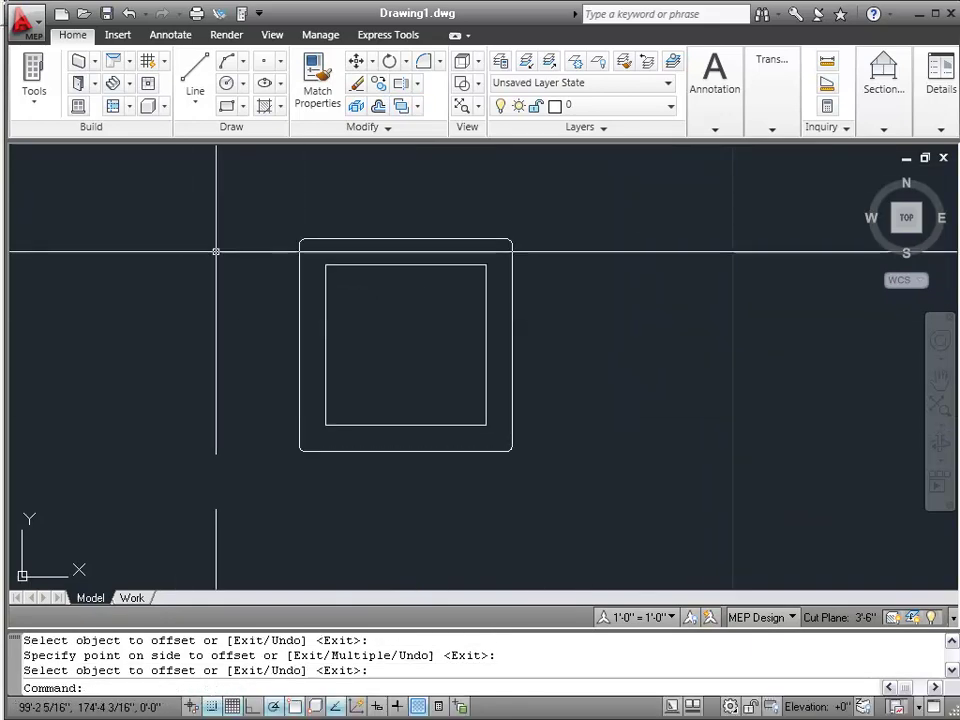
# Step: Open Style Manager and expand Architectural Objects to Structural Member Shape Definitions
pyautogui.click(316, 34)
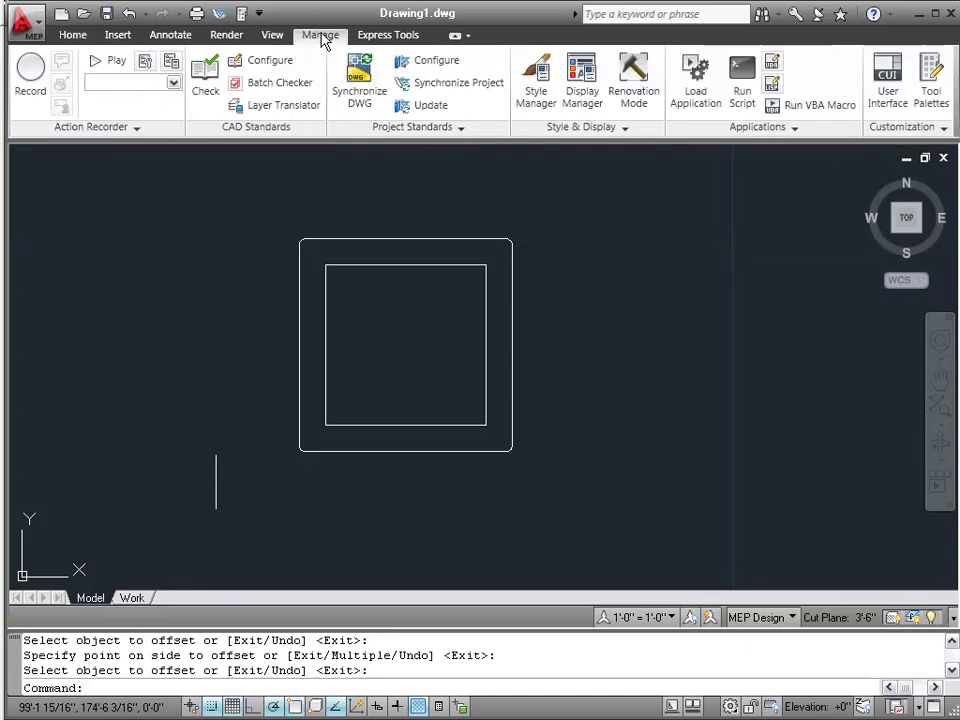
pyautogui.click(540, 70)
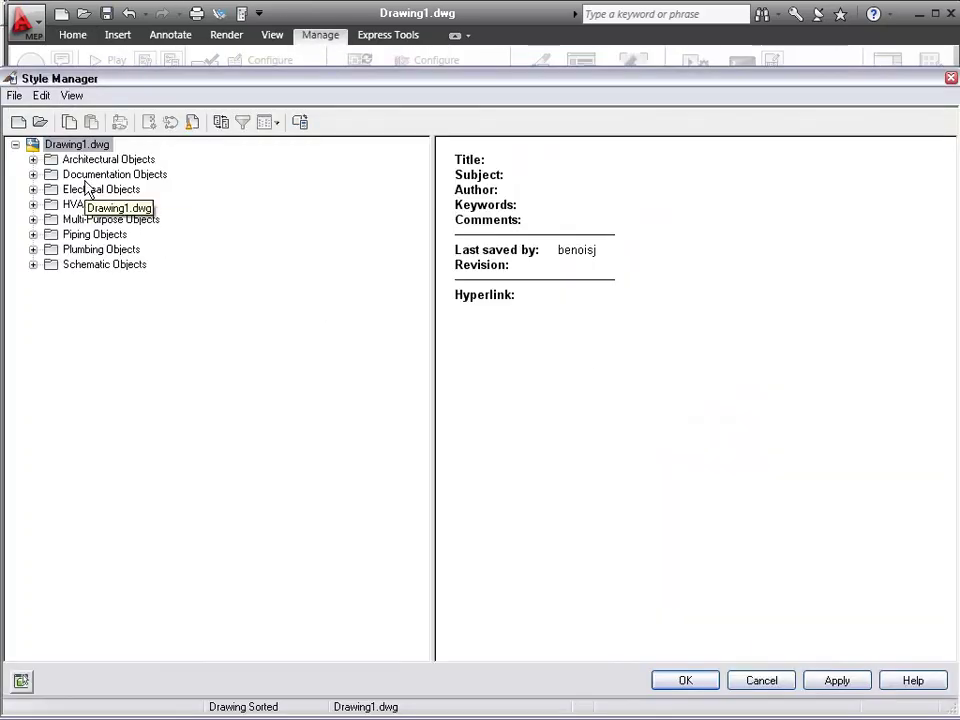
pyautogui.click(33, 159)
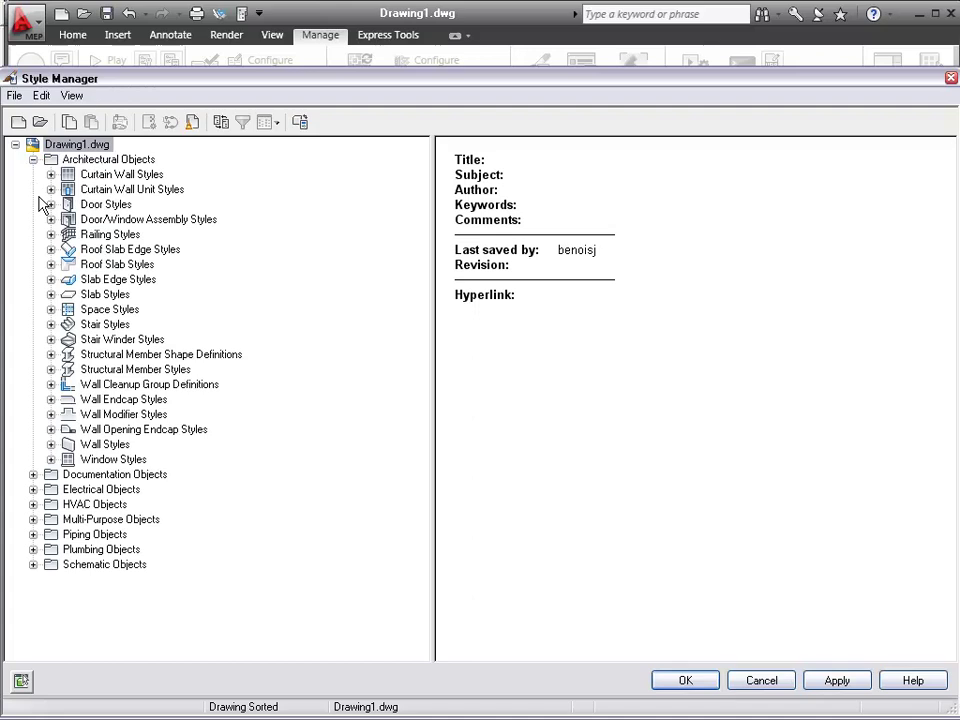
pyautogui.click(121, 369)
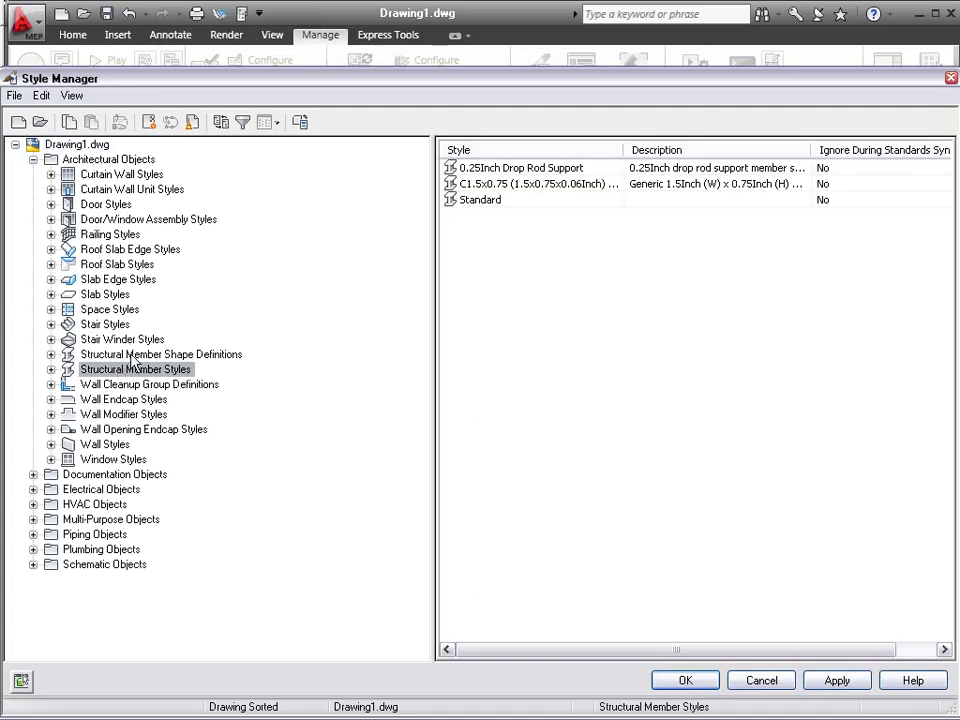
pyautogui.click(133, 355)
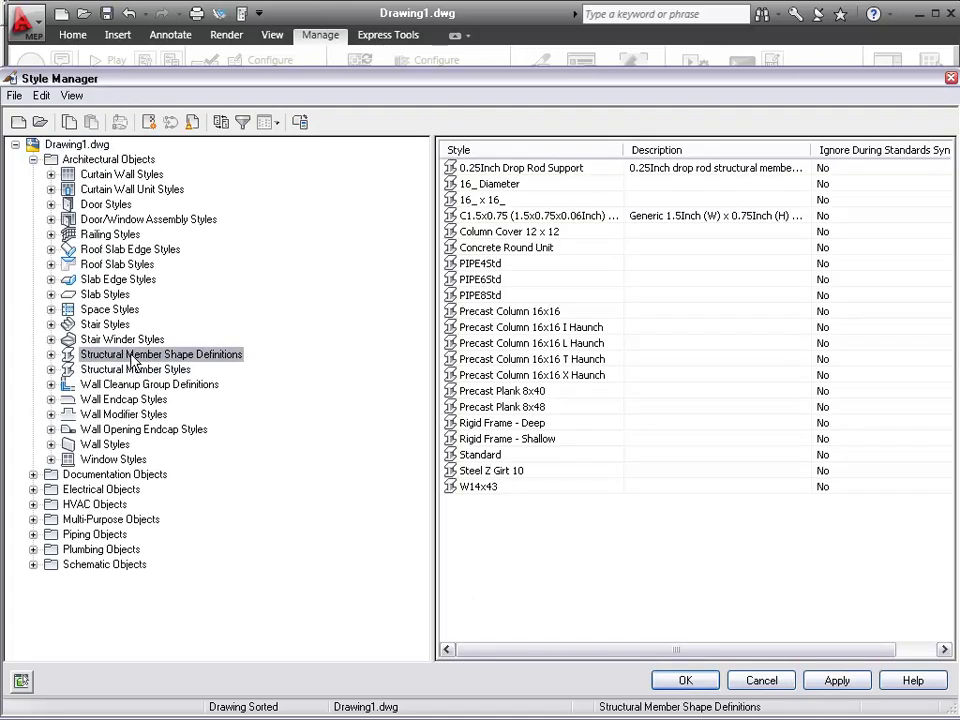
# Step: Add a new shape definition named Square Member
pyautogui.rightClick(133, 362)
pyautogui.click(158, 363)
pyautogui.write('Square mamaber')
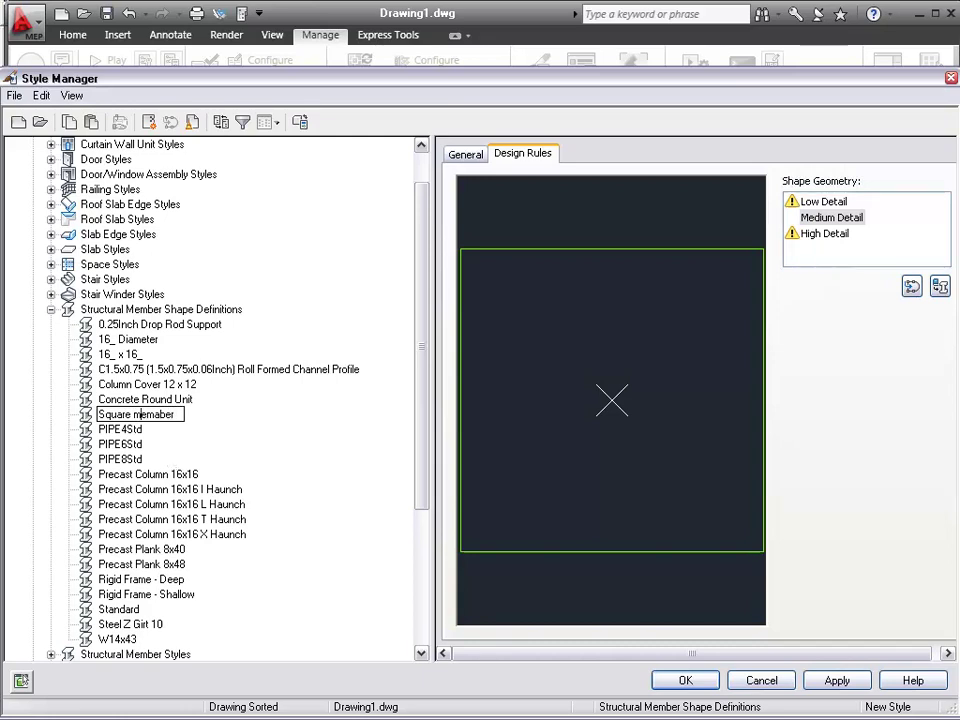
pyautogui.press('Delete')
pyautogui.write('M')
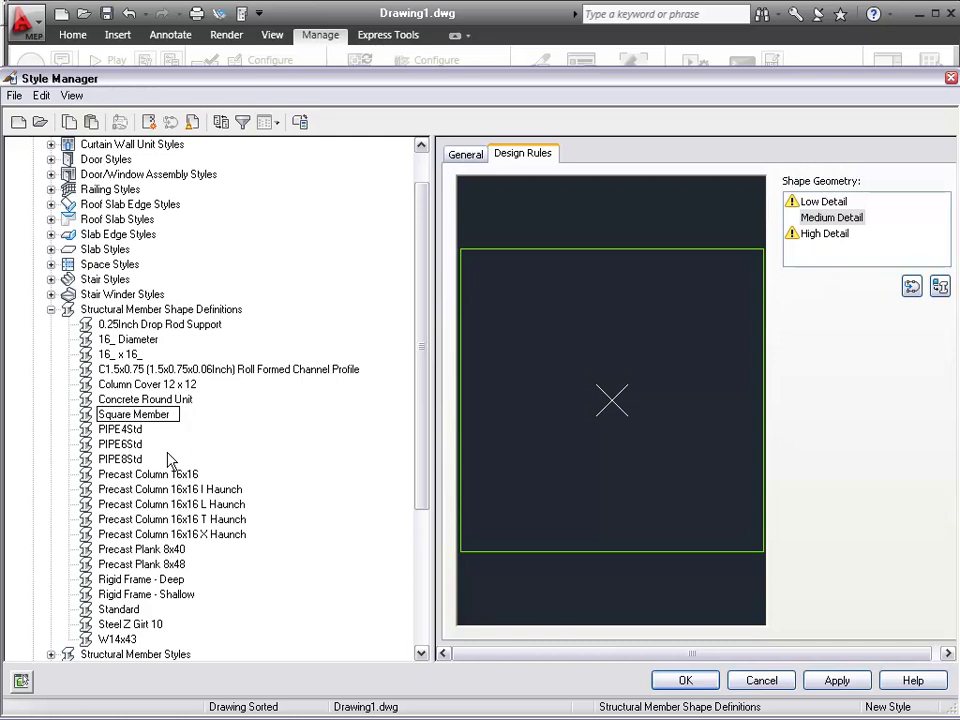
pyautogui.press('Return')
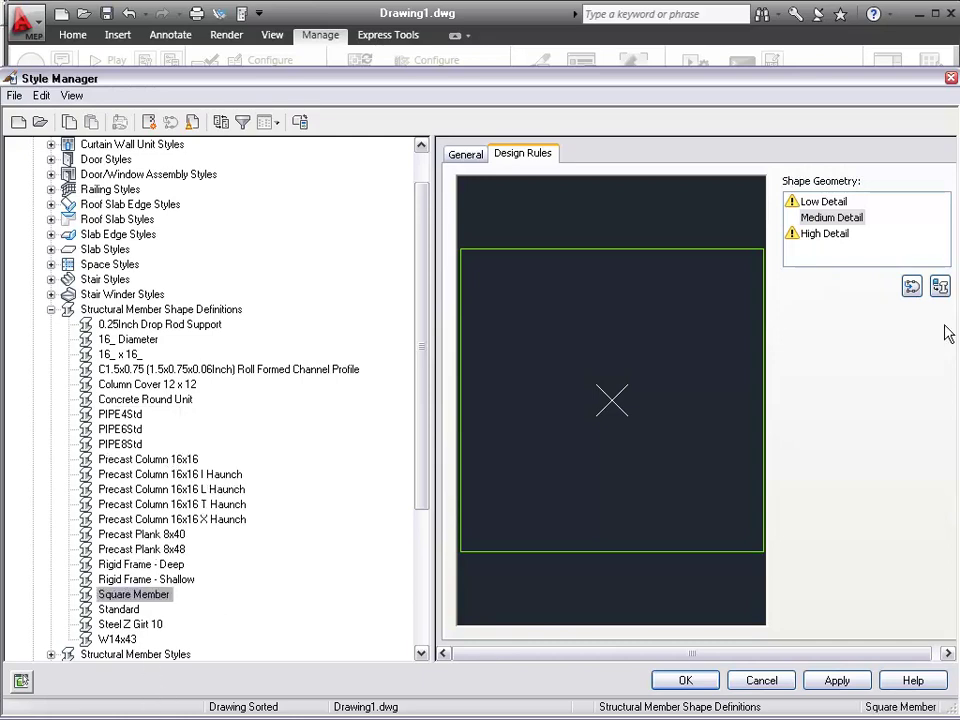
# Step: Check its Low, Medium and High Detail geometry levels, ending on Low Detail
pyautogui.click(821, 203)
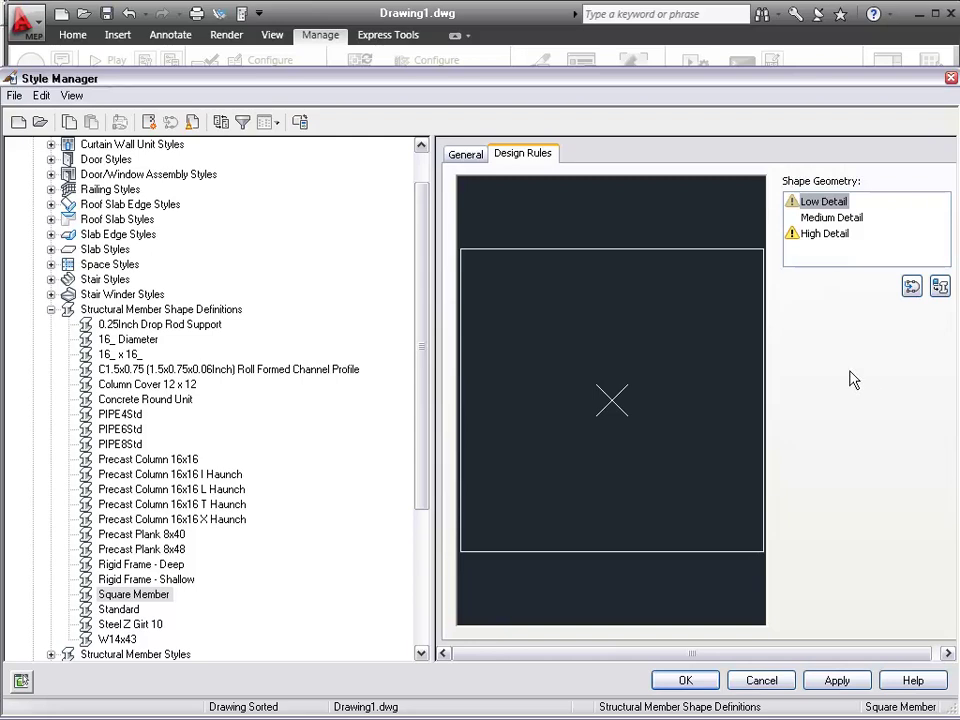
pyautogui.click(843, 218)
pyautogui.click(843, 233)
pyautogui.click(834, 205)
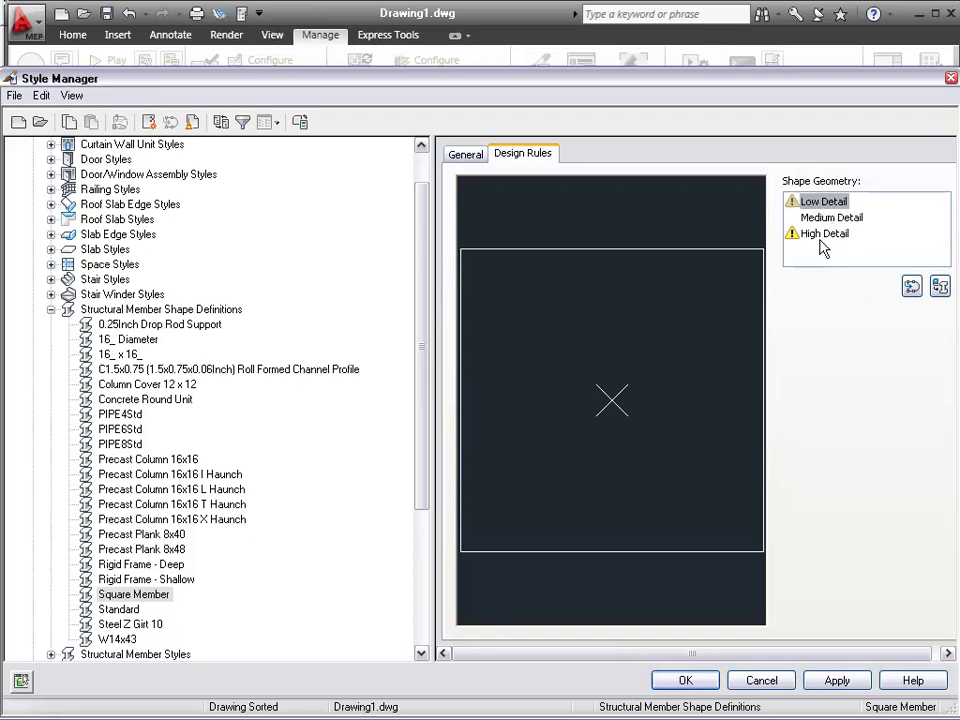
# Step: Set the Low Detail geometry from both squares using a selection window
pyautogui.click(912, 288)
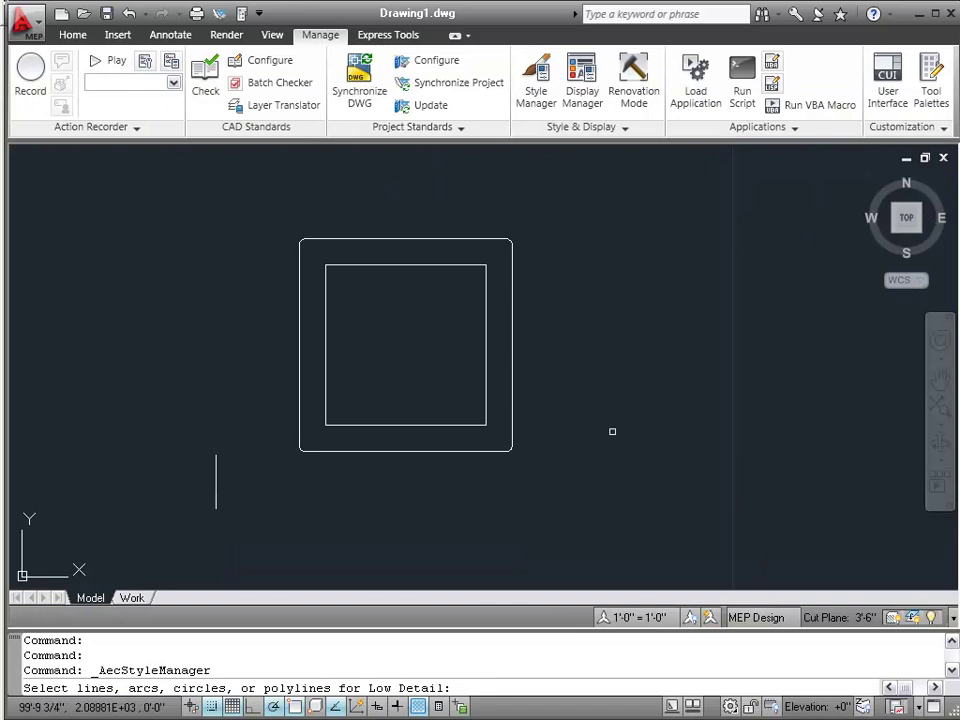
pyautogui.click(533, 480)
pyautogui.click(275, 208)
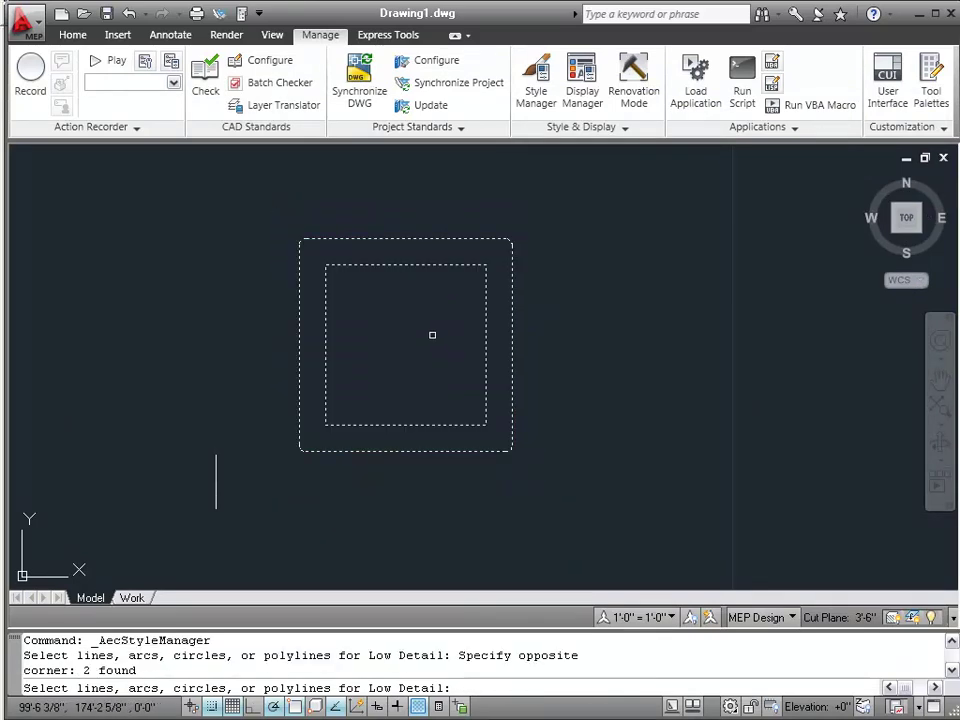
pyautogui.press('Return')
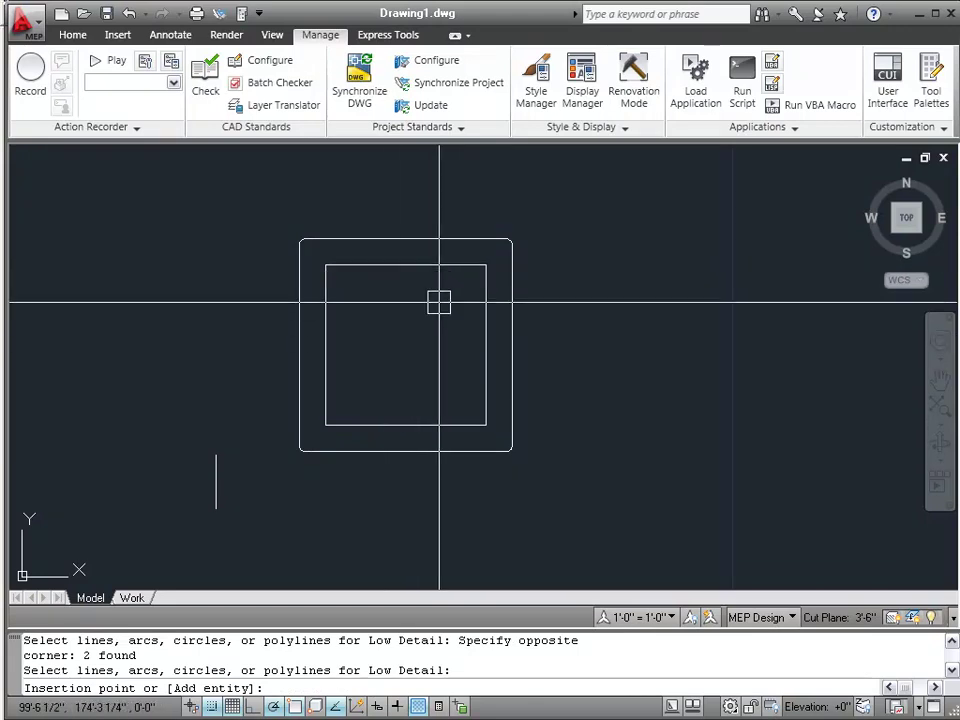
# Step: Place the insertion point midway between the inner square's top-left and bottom-right corners
pyautogui.keyDown('shift'); pyautogui.rightClick(566, 324); pyautogui.keyUp('shift')
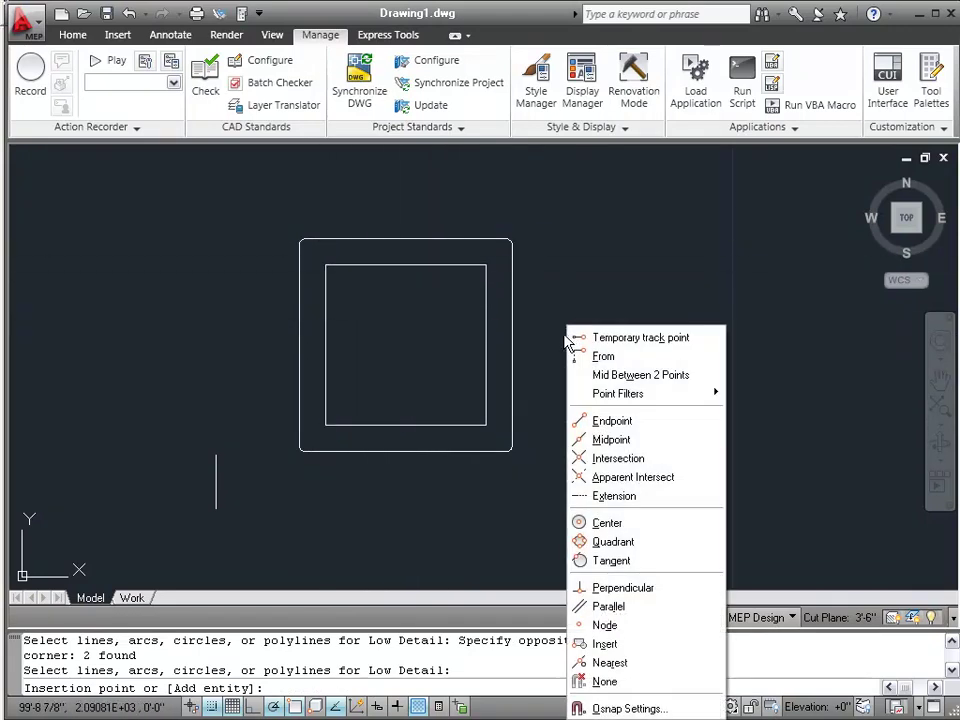
pyautogui.click(600, 375)
pyautogui.keyDown('shift'); pyautogui.rightClick(424, 328); pyautogui.keyUp('shift')
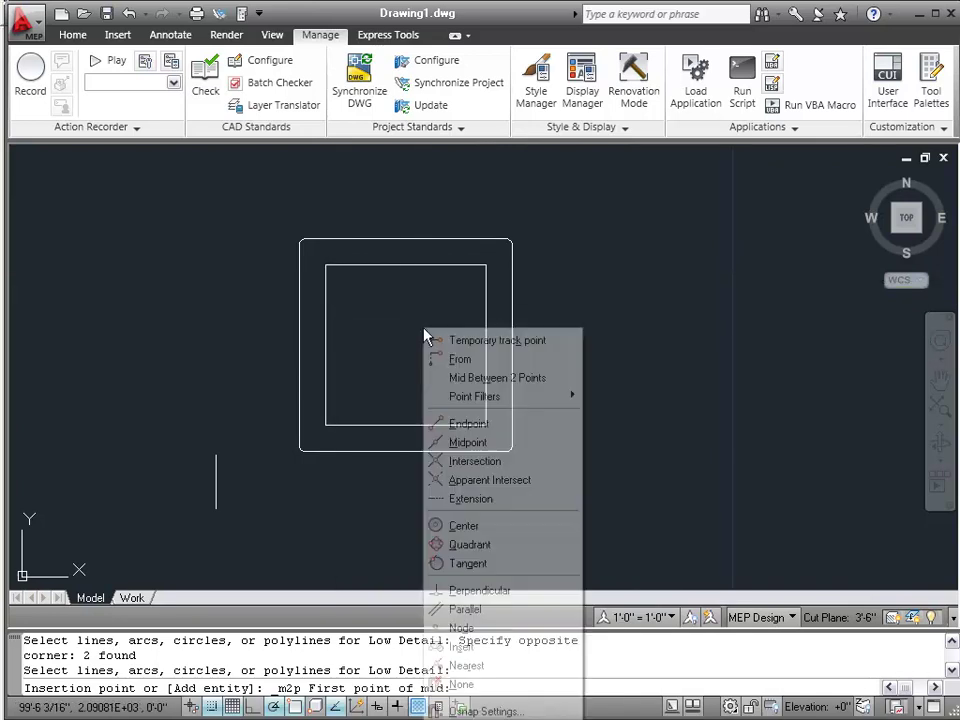
pyautogui.click(462, 424)
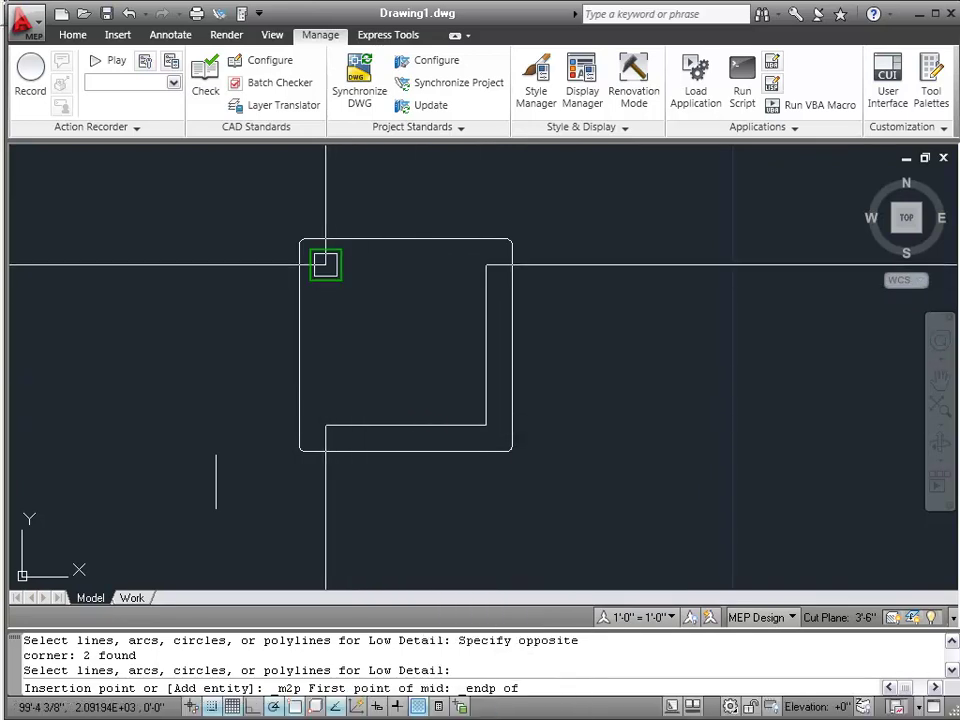
pyautogui.click(325, 264)
pyautogui.keyDown('shift'); pyautogui.rightClick(424, 351); pyautogui.keyUp('shift')
pyautogui.click(456, 450)
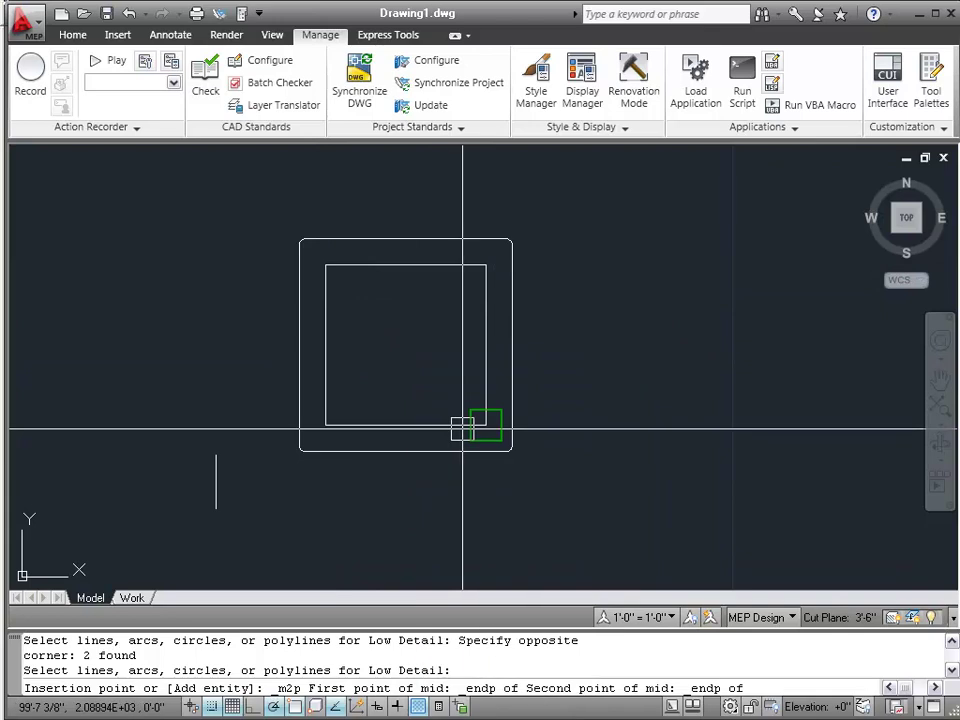
pyautogui.click(486, 425)
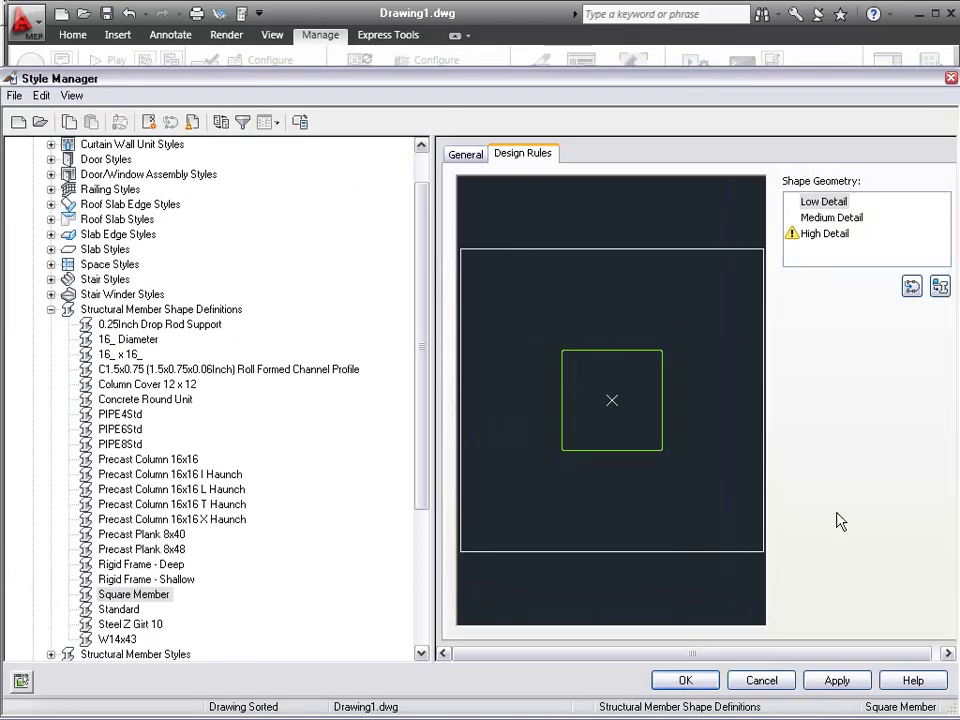
# Step: Try setting Medium Detail rings from the outer rounded square, then dismiss the unsaved-changes prompt
pyautogui.click(829, 218)
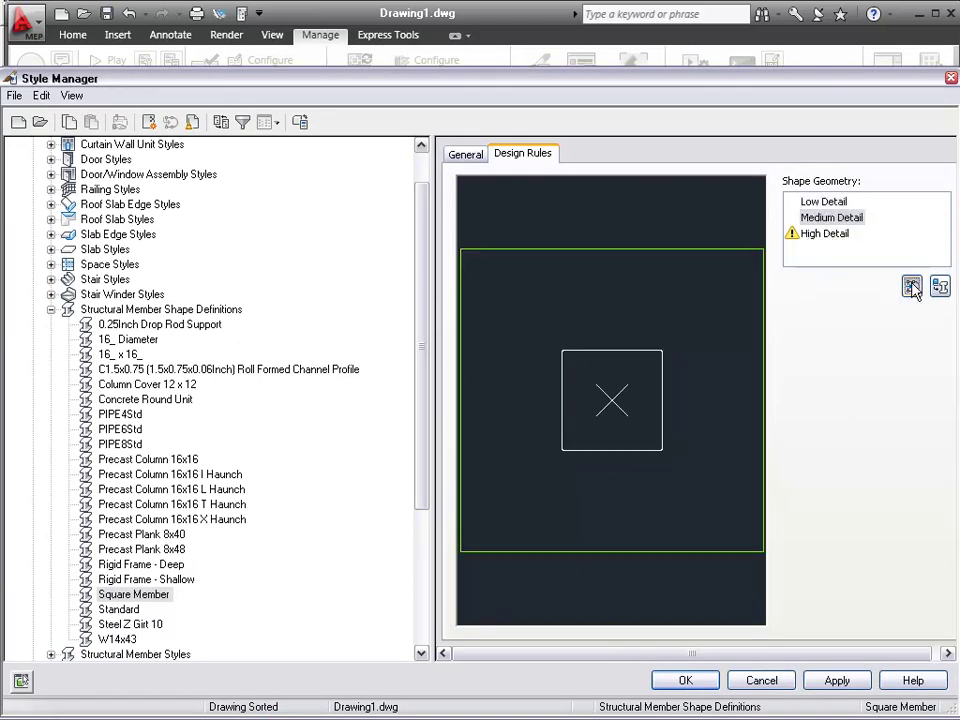
pyautogui.click(911, 287)
pyautogui.click(555, 469)
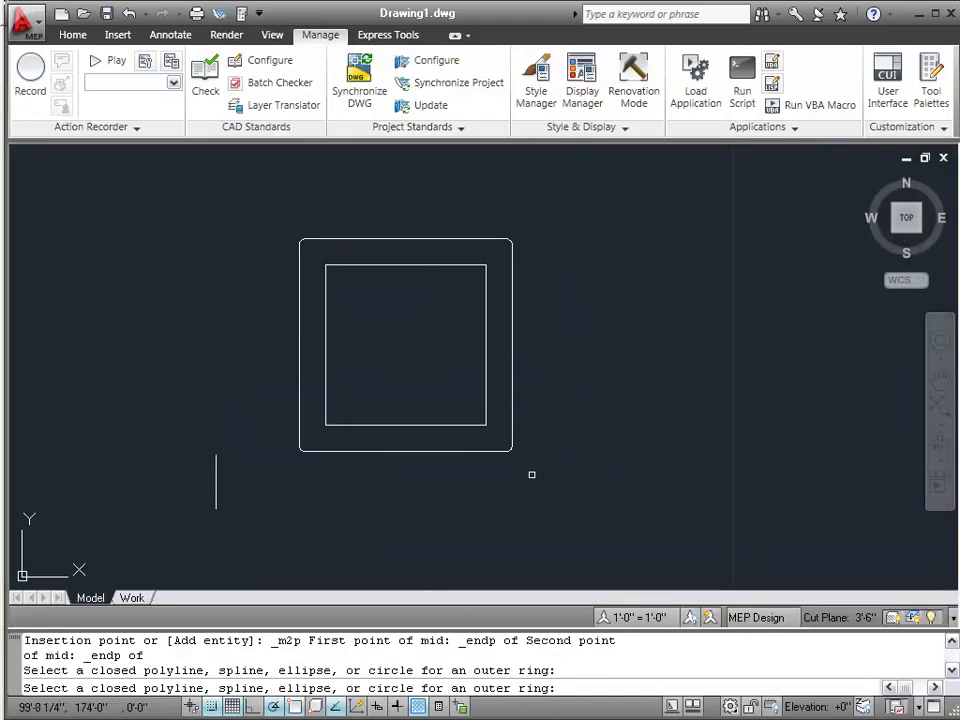
pyautogui.click(531, 474)
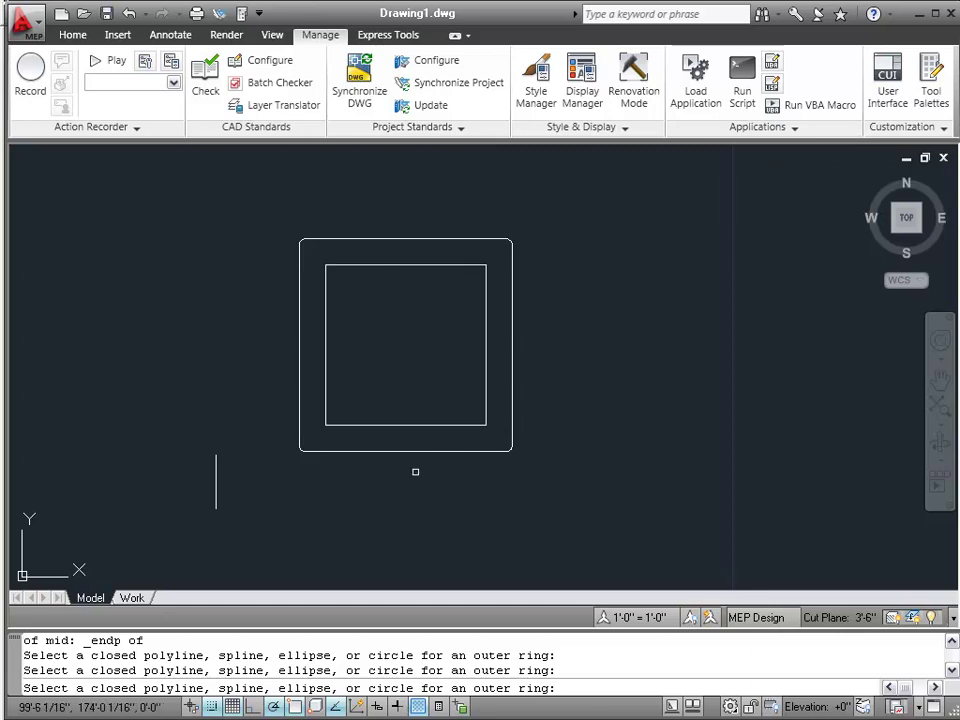
pyautogui.click(451, 450)
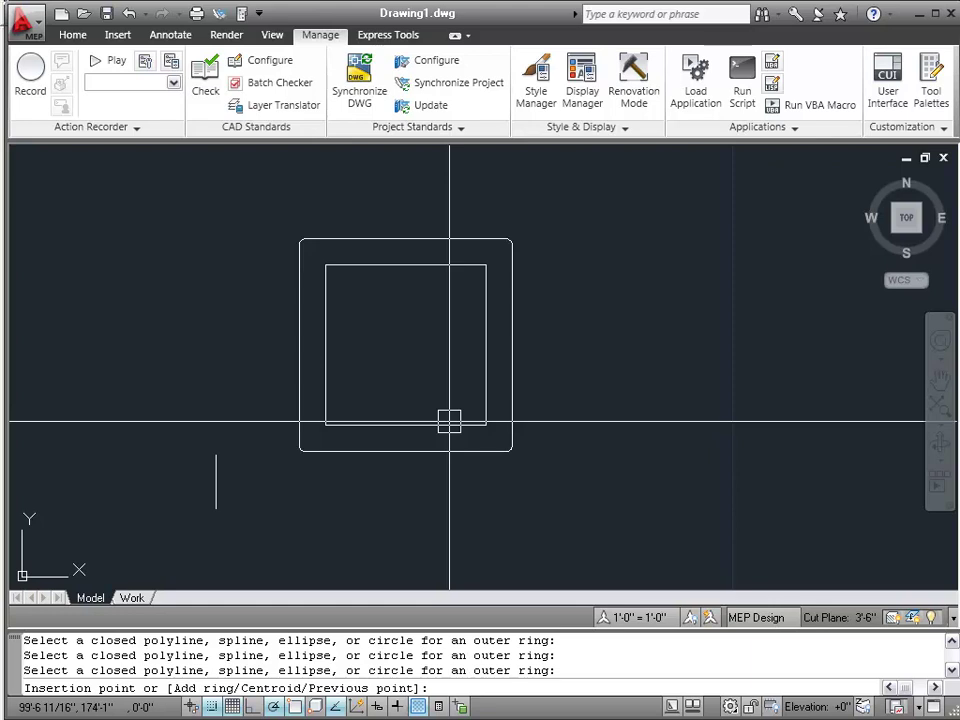
pyautogui.keyDown('shift'); pyautogui.rightClick(405, 322); pyautogui.keyUp('shift')
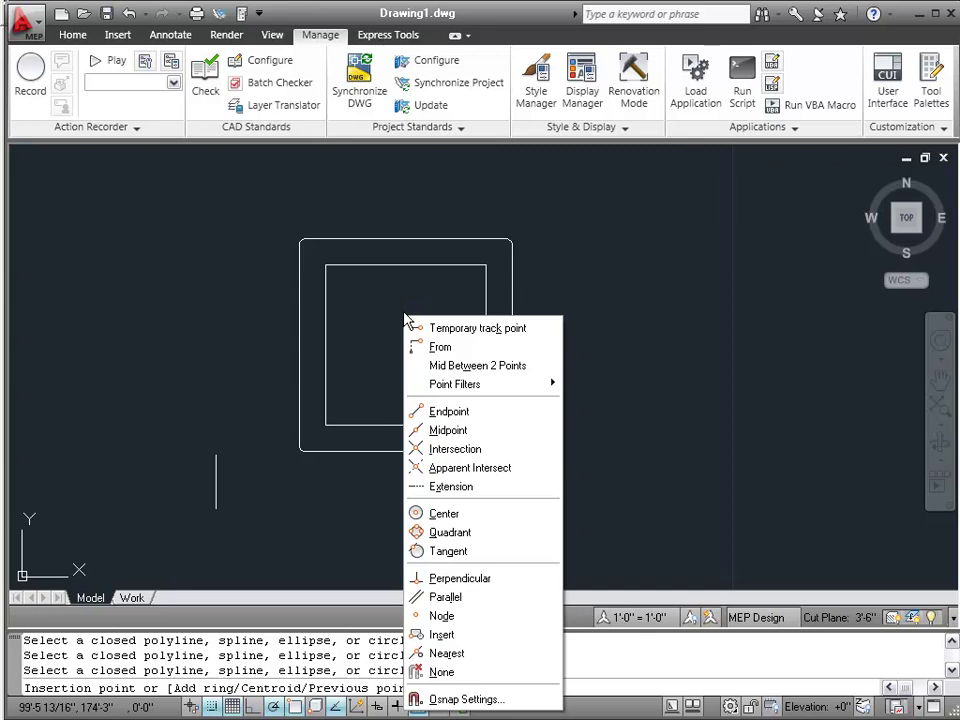
pyautogui.press('Escape')
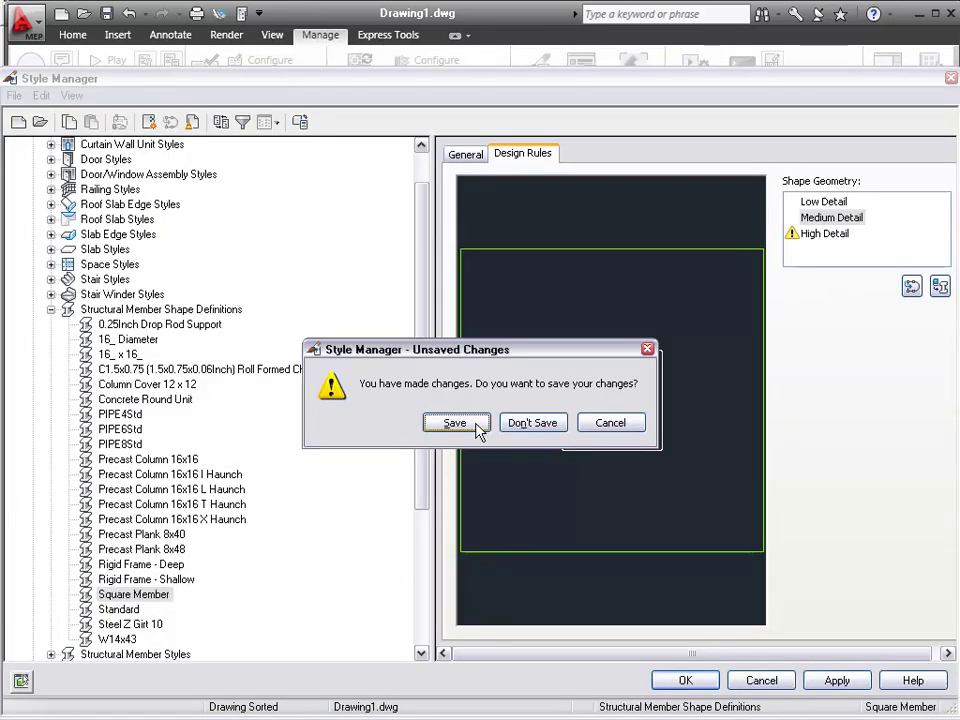
pyautogui.click(505, 424)
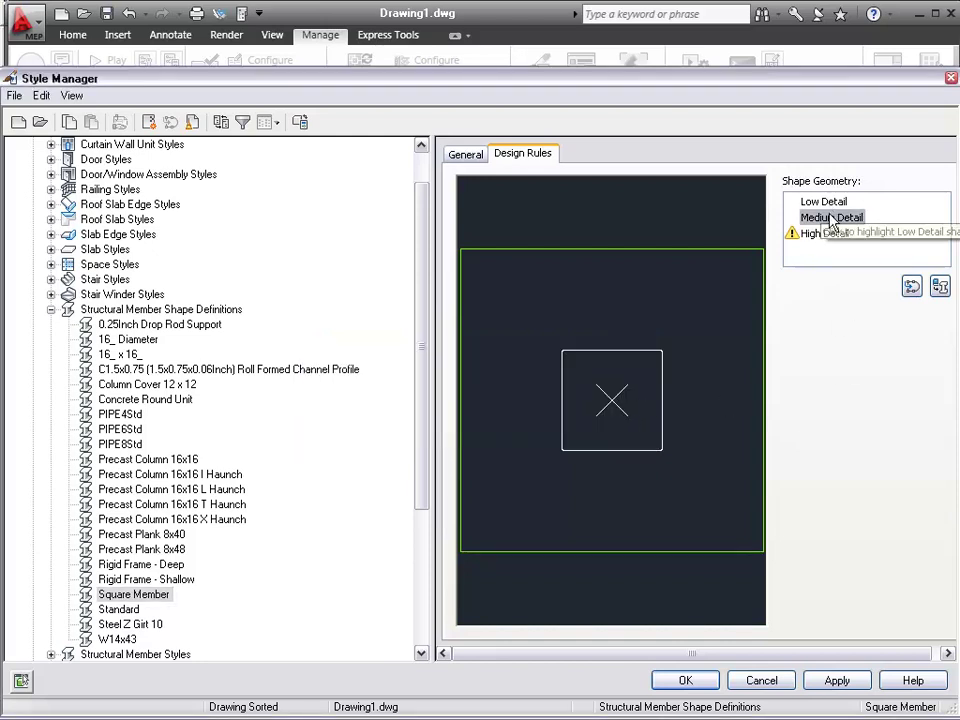
# Step: Set Medium Detail rings from the outer rectangle, inserted midway between inner square corners
pyautogui.click(941, 286)
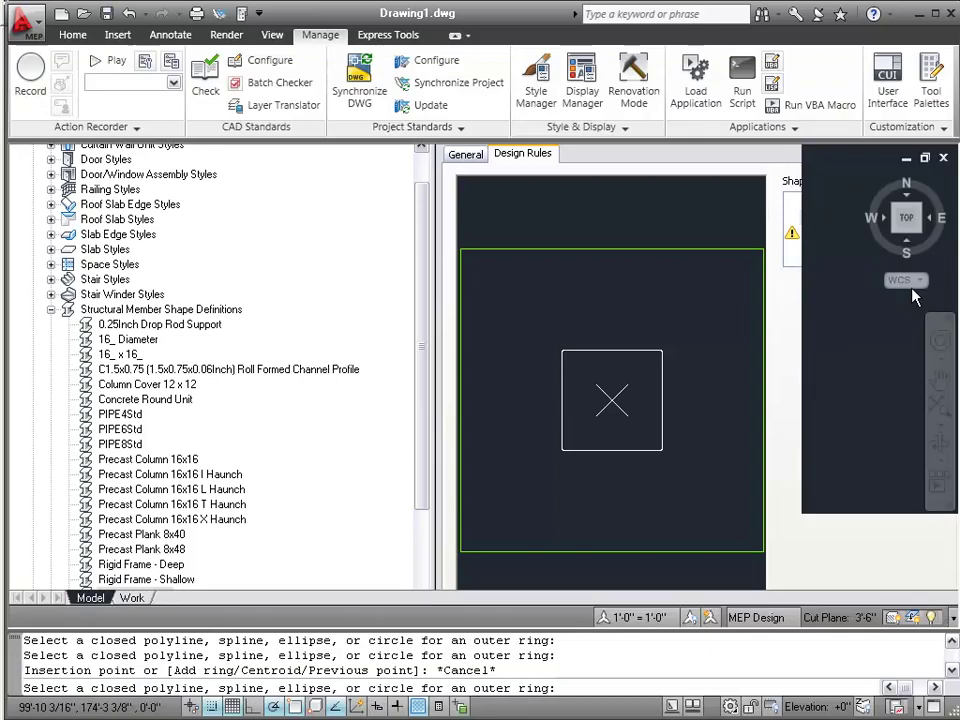
pyautogui.click(519, 409)
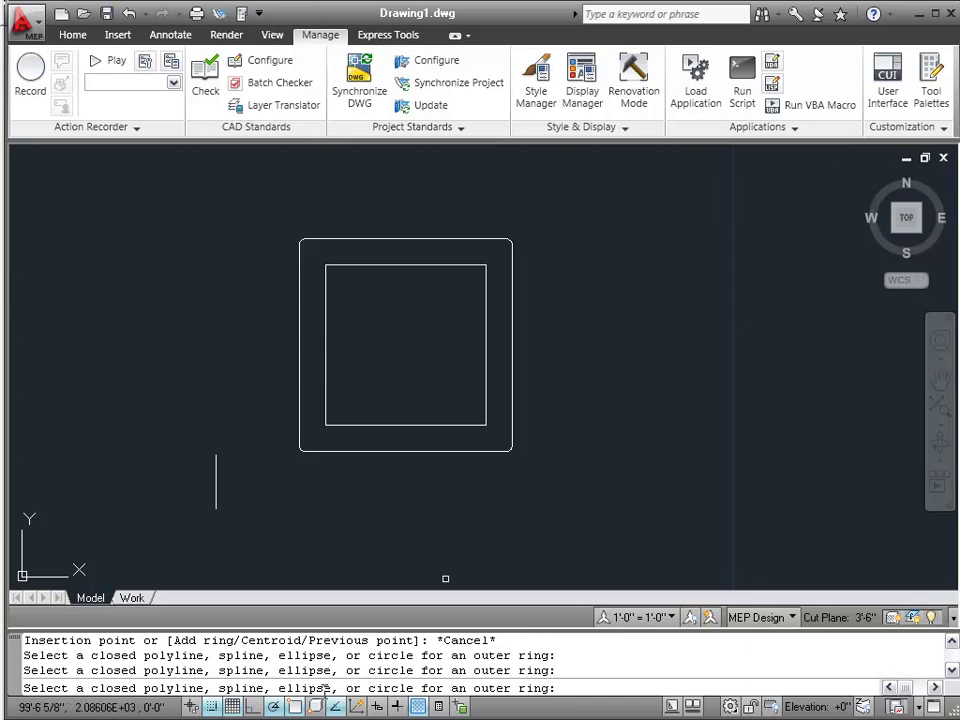
pyautogui.click(461, 450)
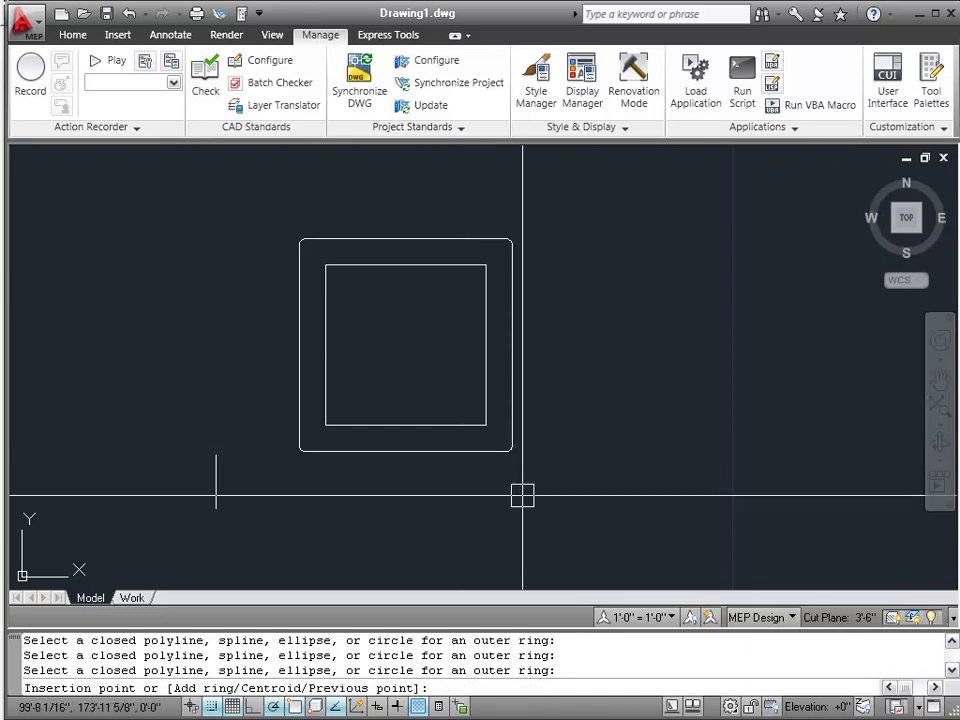
pyautogui.keyDown('shift'); pyautogui.rightClick(559, 360); pyautogui.keyUp('shift')
pyautogui.click(600, 414)
pyautogui.keyDown('shift'); pyautogui.rightClick(366, 318); pyautogui.keyUp('shift')
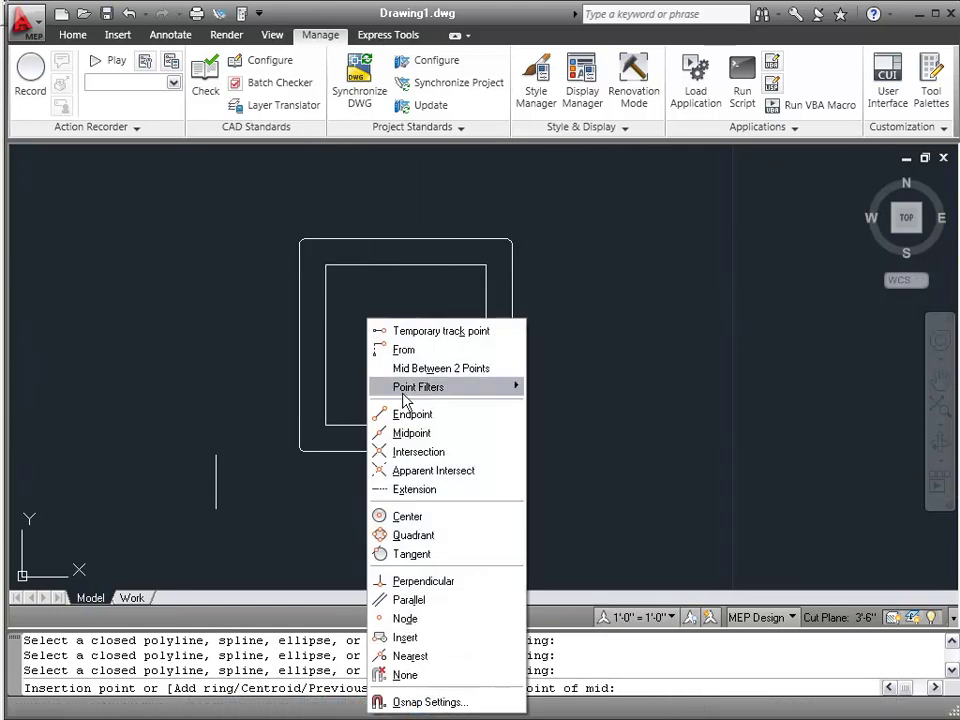
pyautogui.click(400, 412)
pyautogui.click(328, 272)
pyautogui.keyDown('shift'); pyautogui.rightClick(386, 321); pyautogui.keyUp('shift')
pyautogui.click(440, 415)
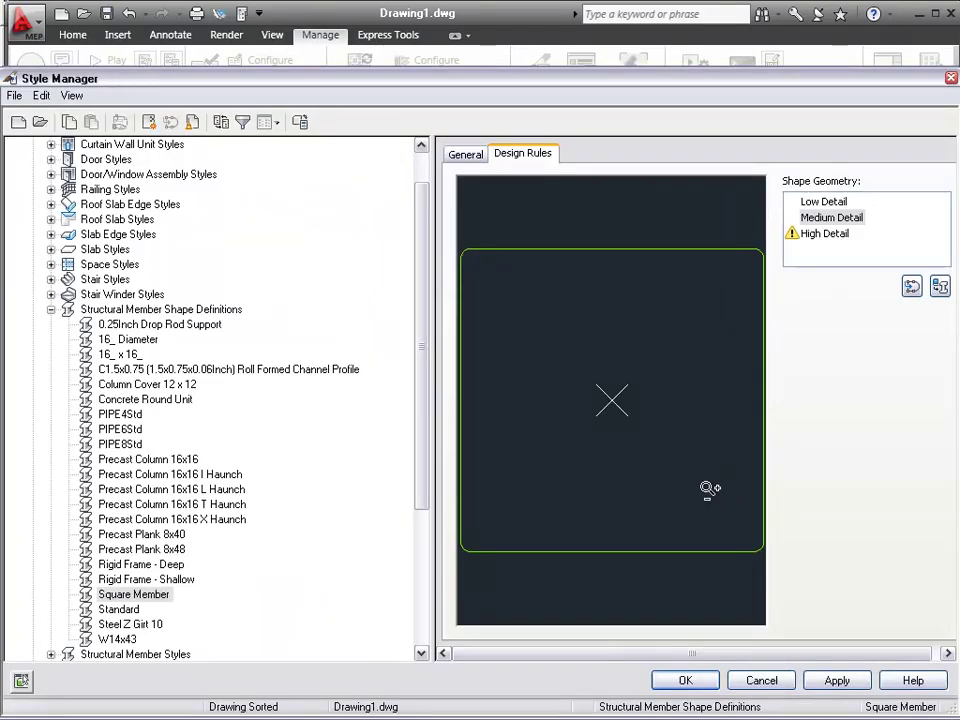
# Step: Select High Detail and begin specifying its rings from the drawing
pyautogui.click(818, 236)
pyautogui.click(910, 286)
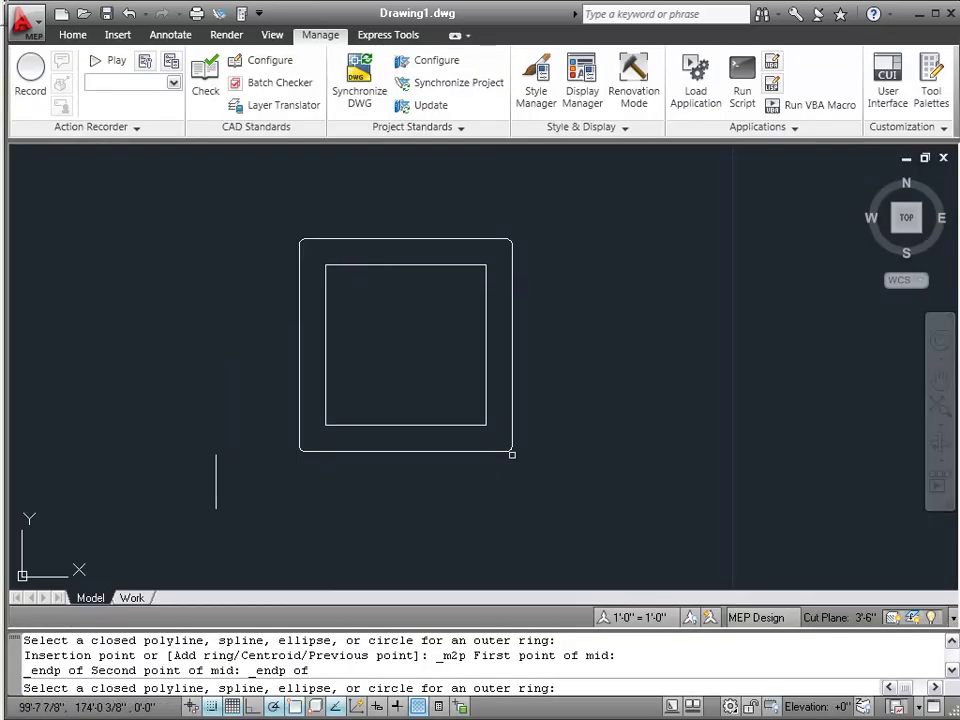
pyautogui.click(437, 347)
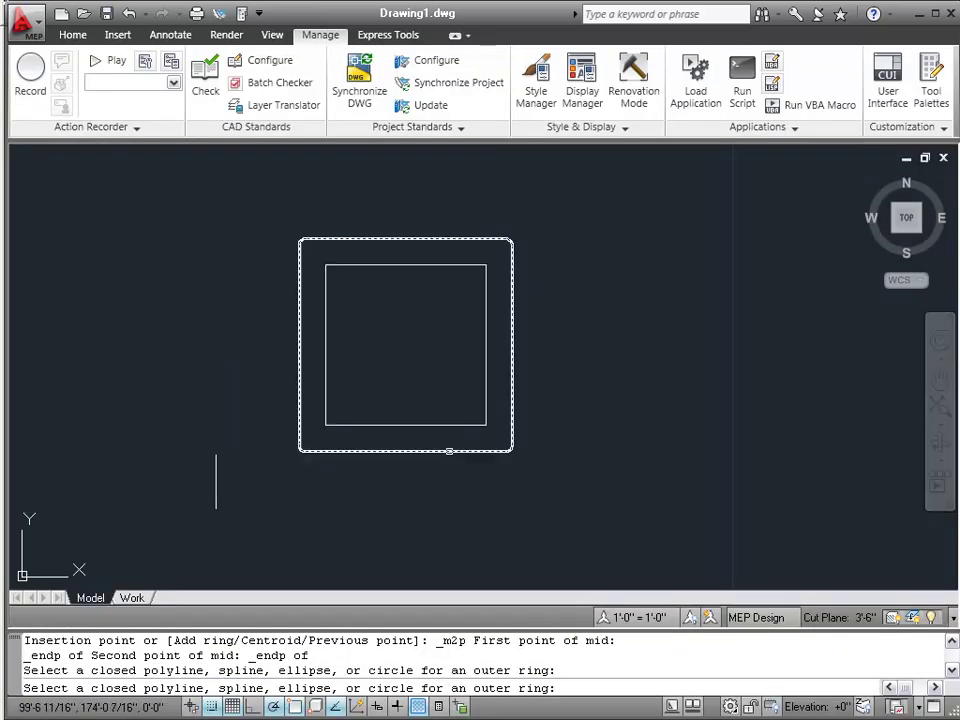
# Step: Define High Detail rings as the outer rounded square plus the inner square, inserted at the centroid
pyautogui.click(449, 451)
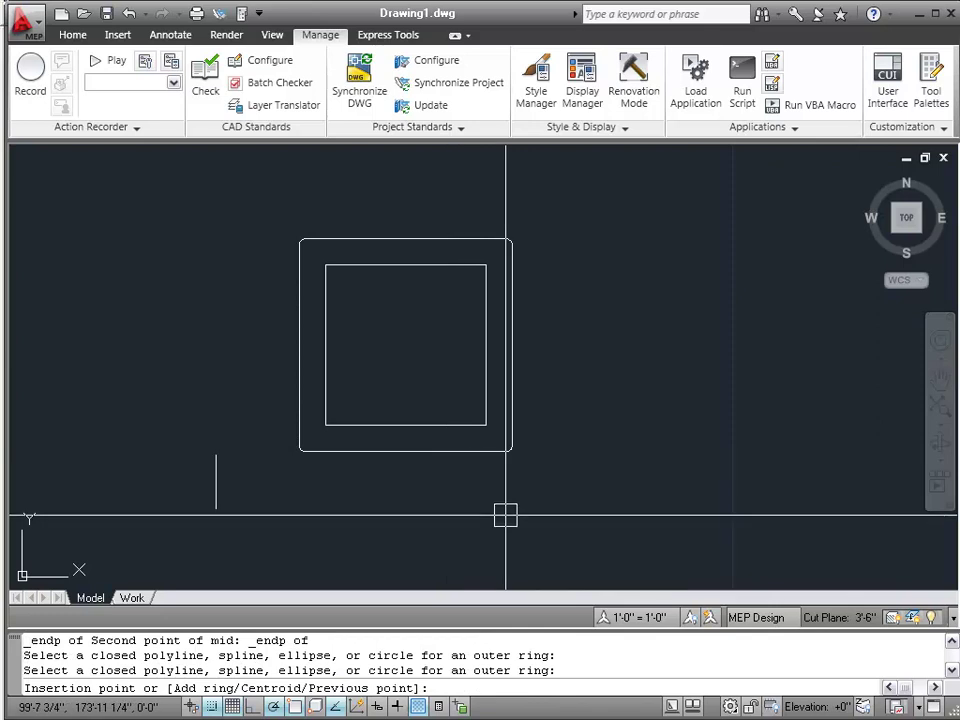
pyautogui.keyDown('shift'); pyautogui.rightClick(582, 404); pyautogui.keyUp('shift')
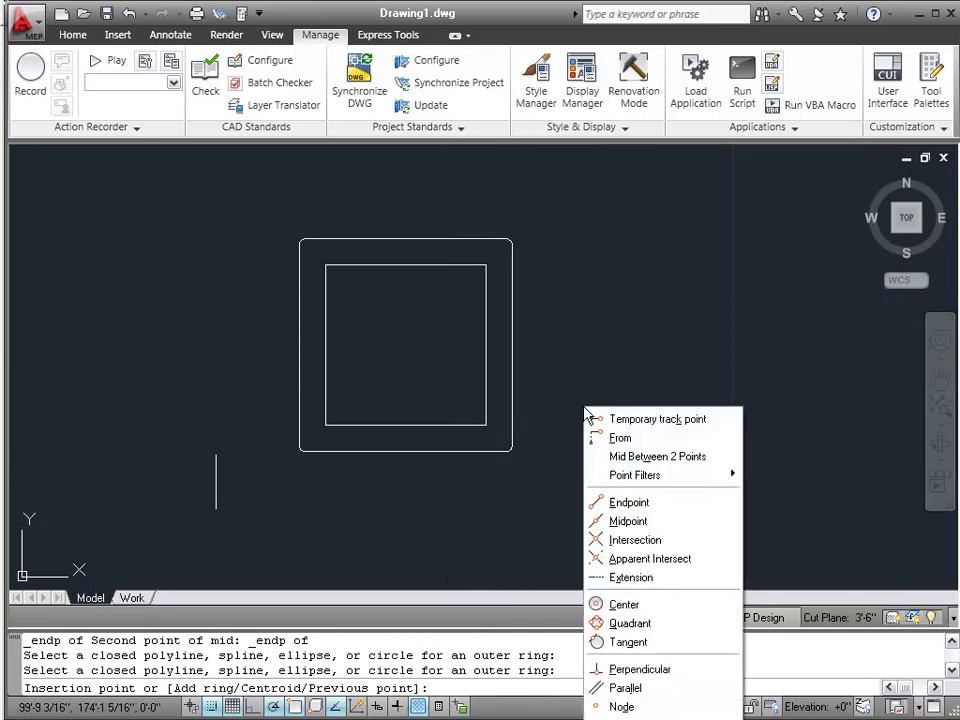
pyautogui.click(630, 502)
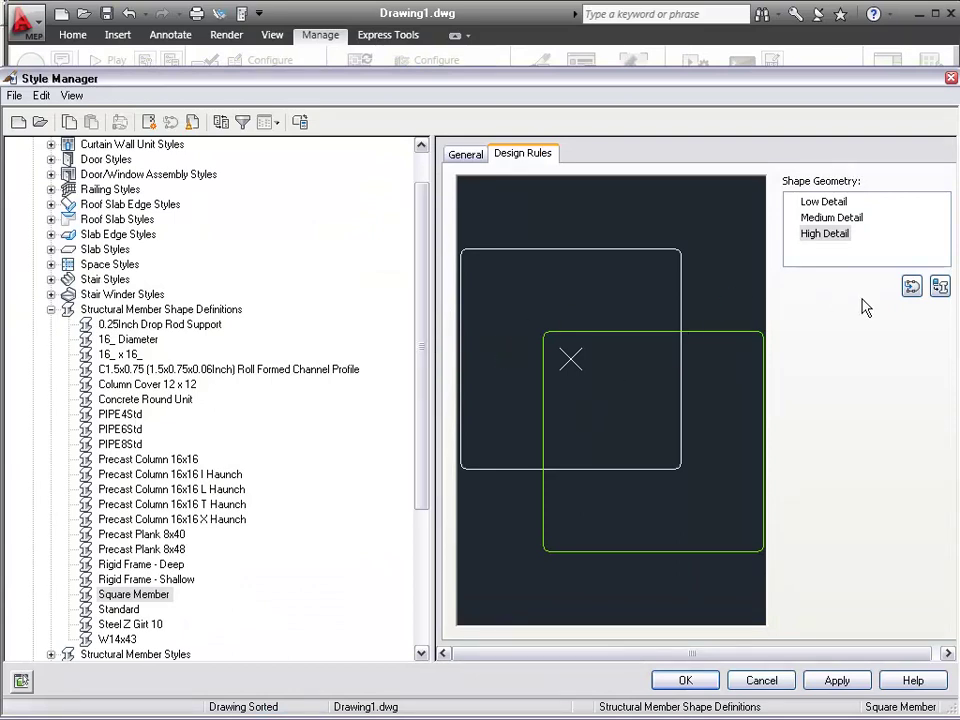
pyautogui.click(912, 289)
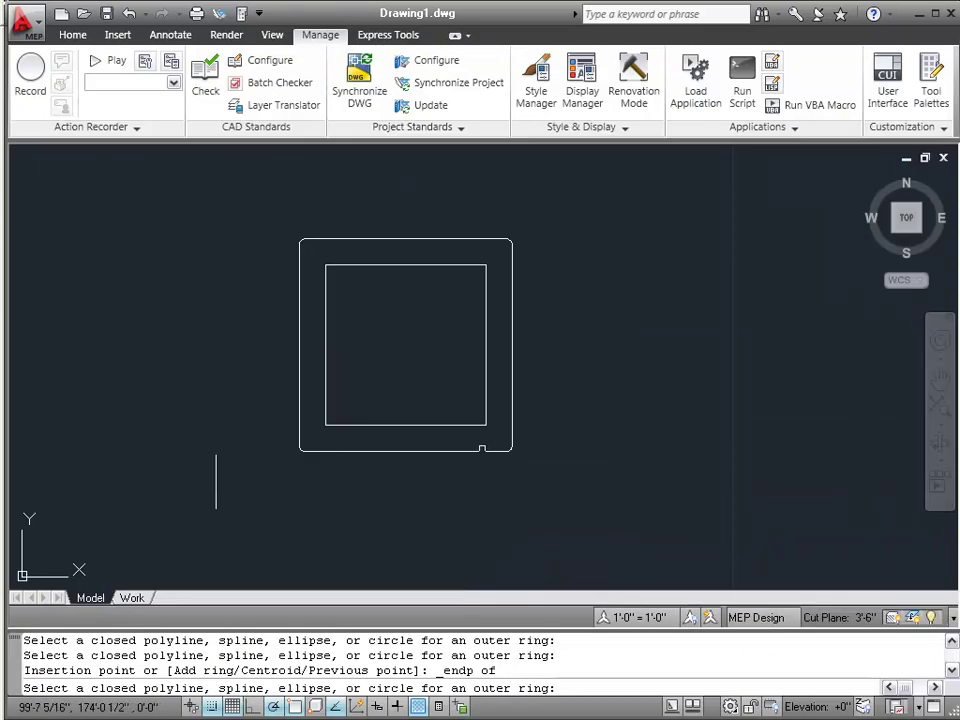
pyautogui.click(479, 448)
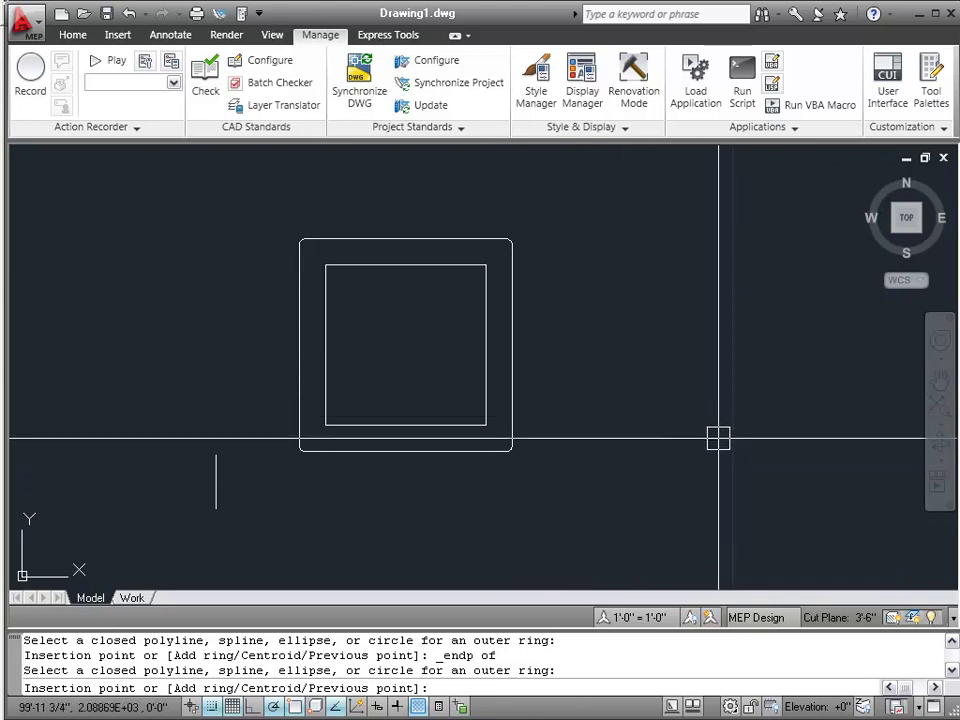
pyautogui.press('Return')
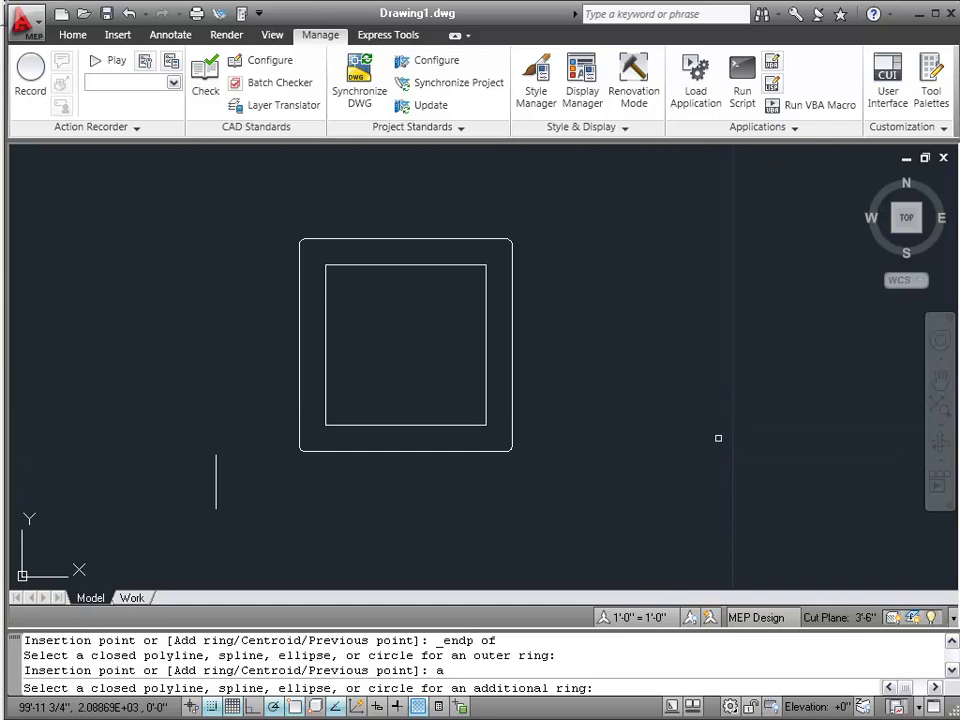
pyautogui.click(452, 424)
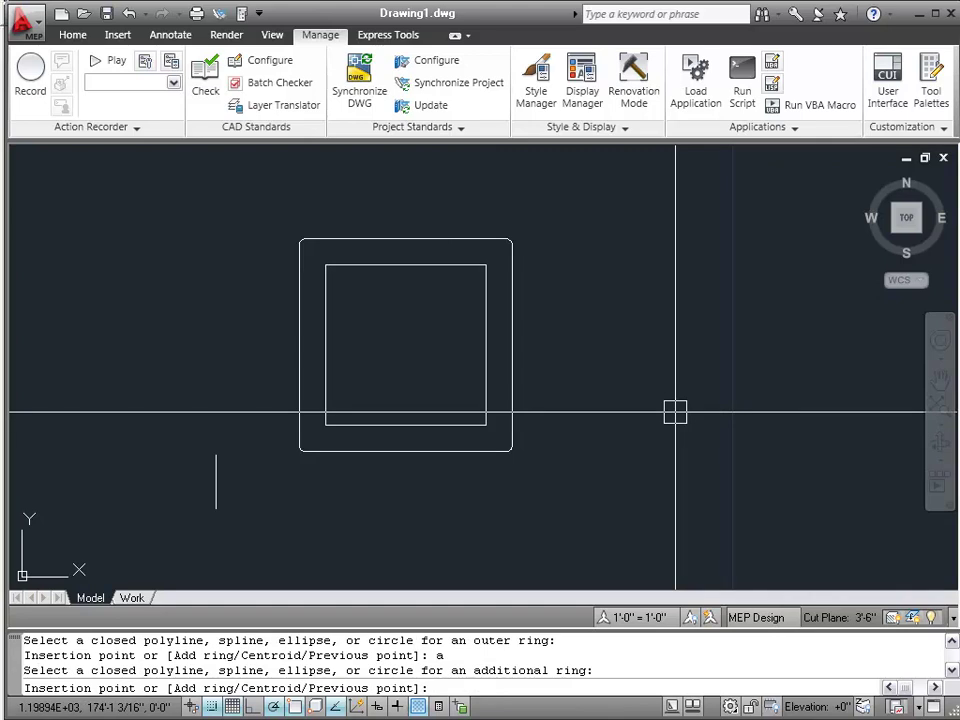
pyautogui.write('c')
pyautogui.press('Return')
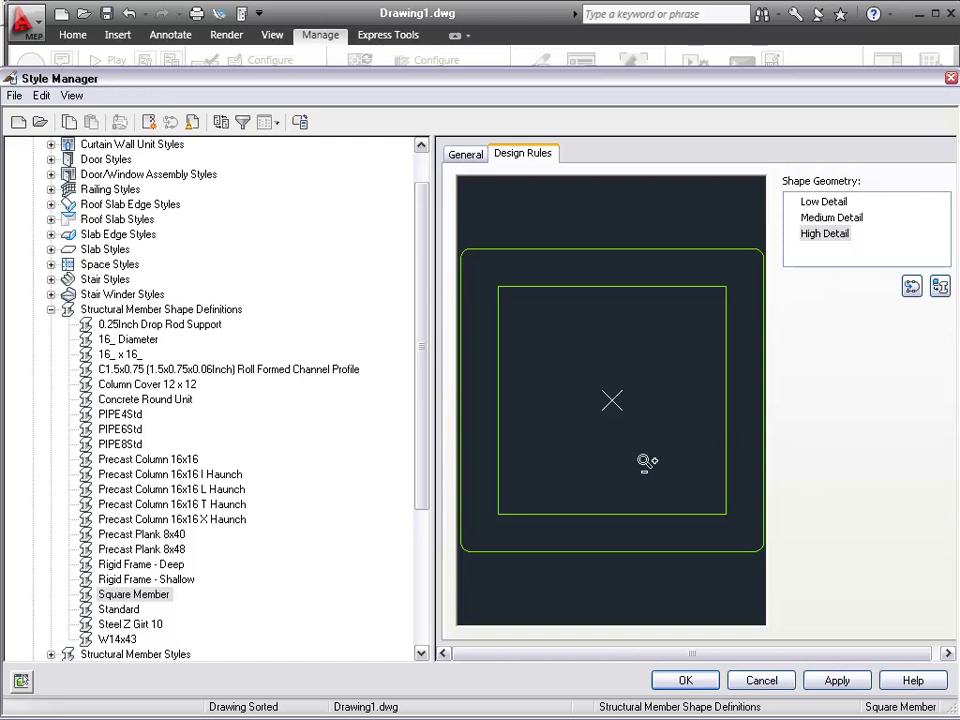
pyautogui.click(849, 219)
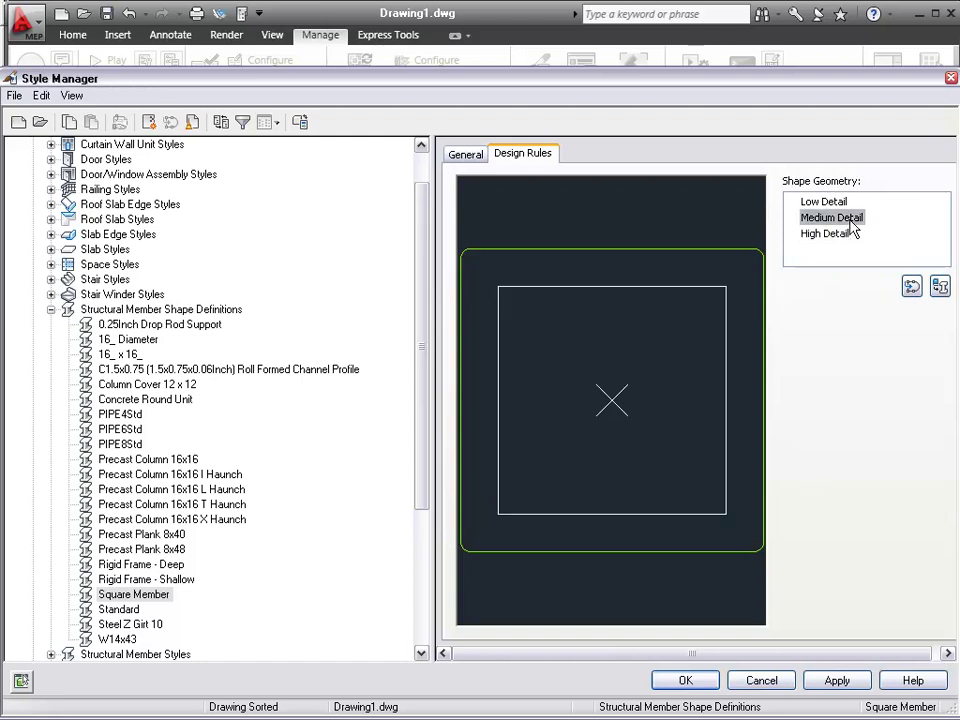
# Step: Preview Square Member's Low, Medium and High Detail geometry in turn
pyautogui.click(825, 202)
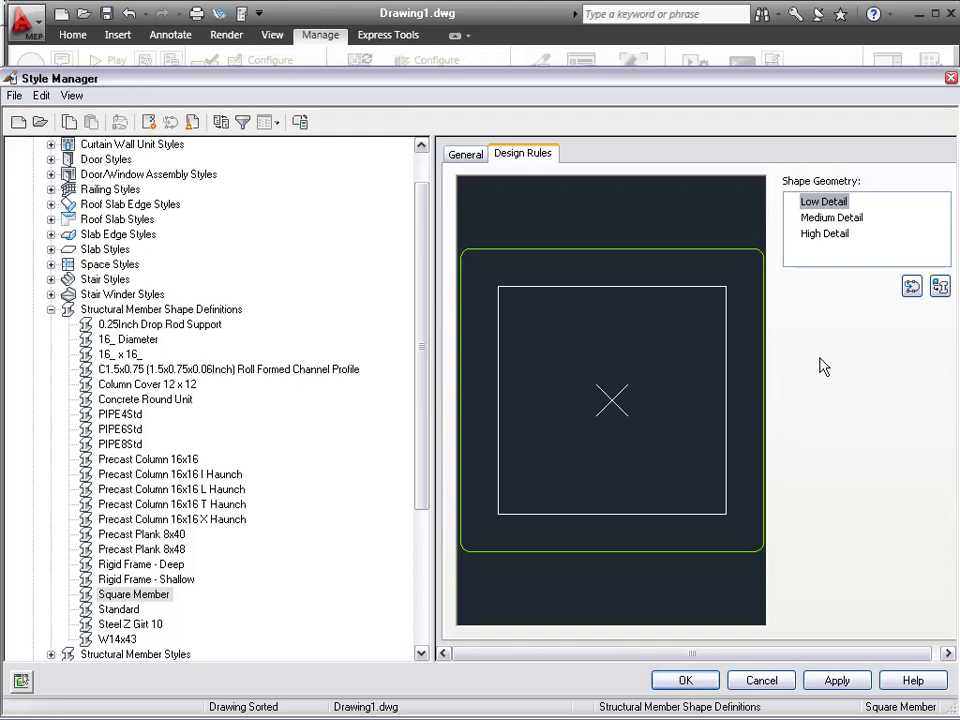
pyautogui.click(826, 218)
pyautogui.click(822, 234)
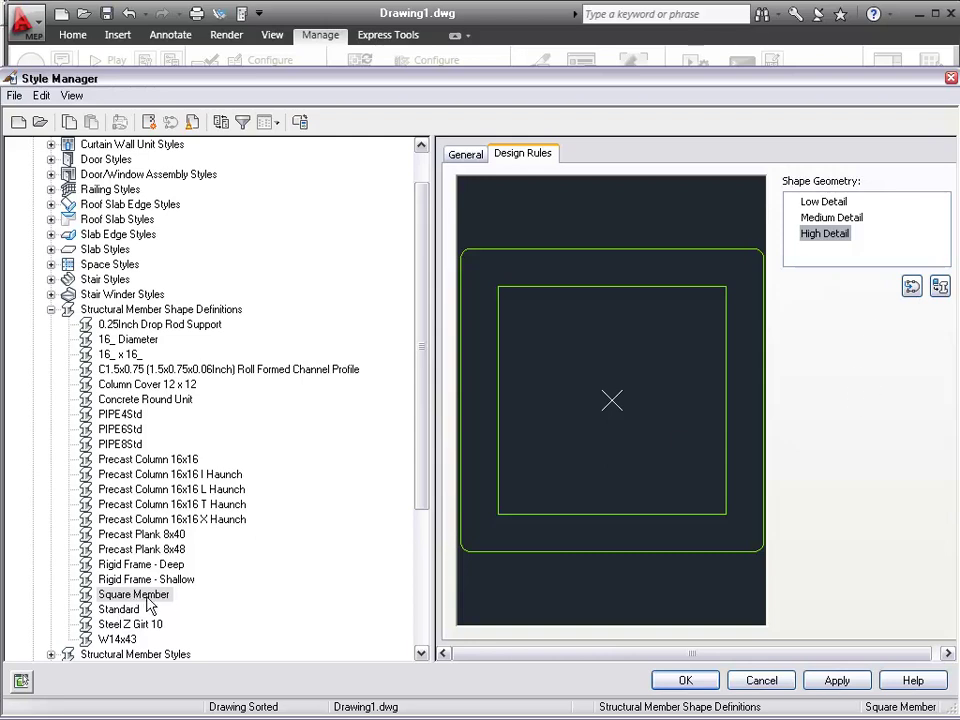
# Step: Add a structural member style named Square Member and open its Design Rules tab
pyautogui.click(52, 310)
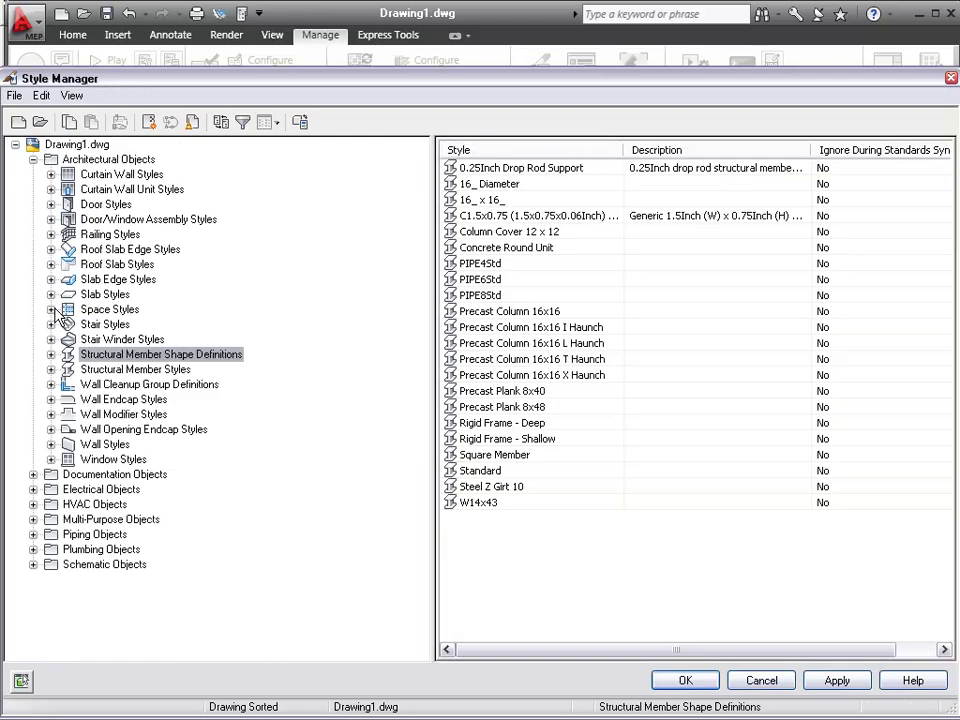
pyautogui.click(119, 370)
pyautogui.click(51, 369)
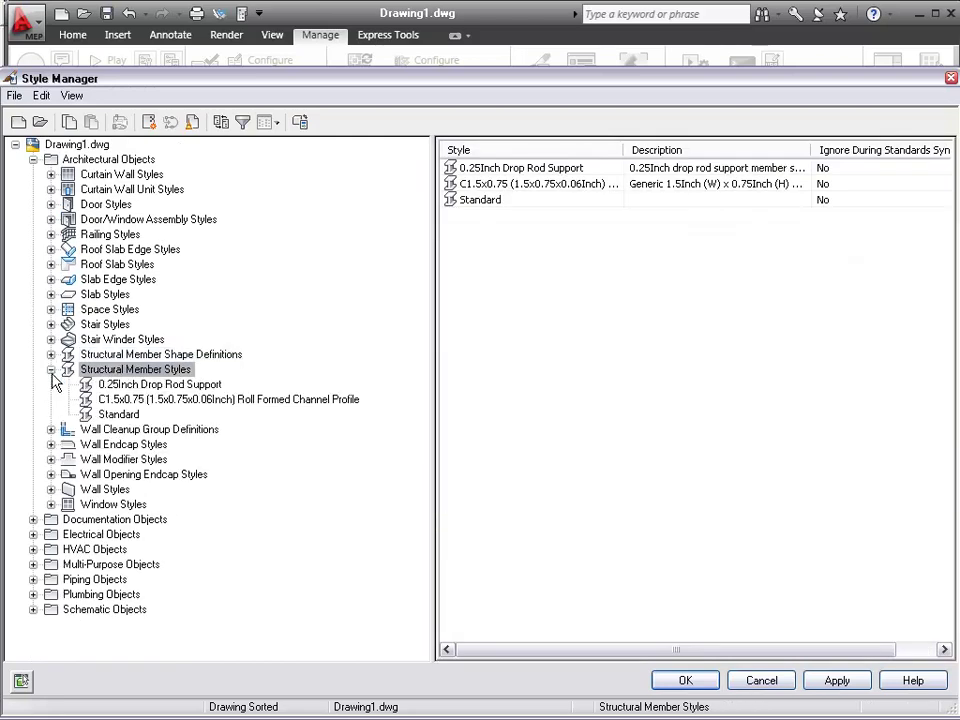
pyautogui.rightClick(128, 370)
pyautogui.click(145, 381)
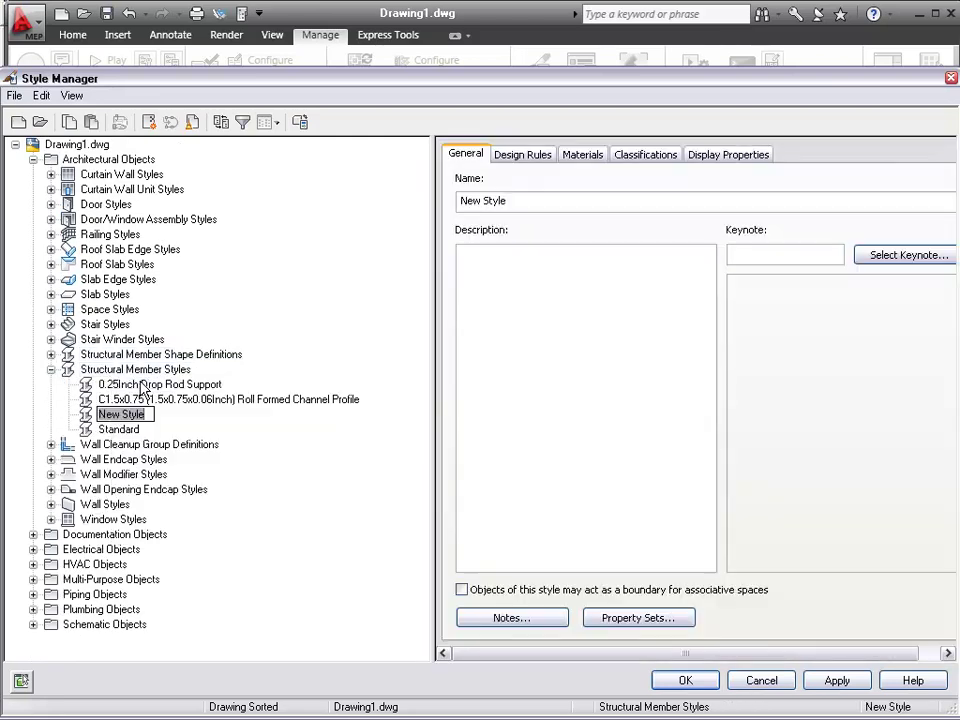
pyautogui.write('Square membe')
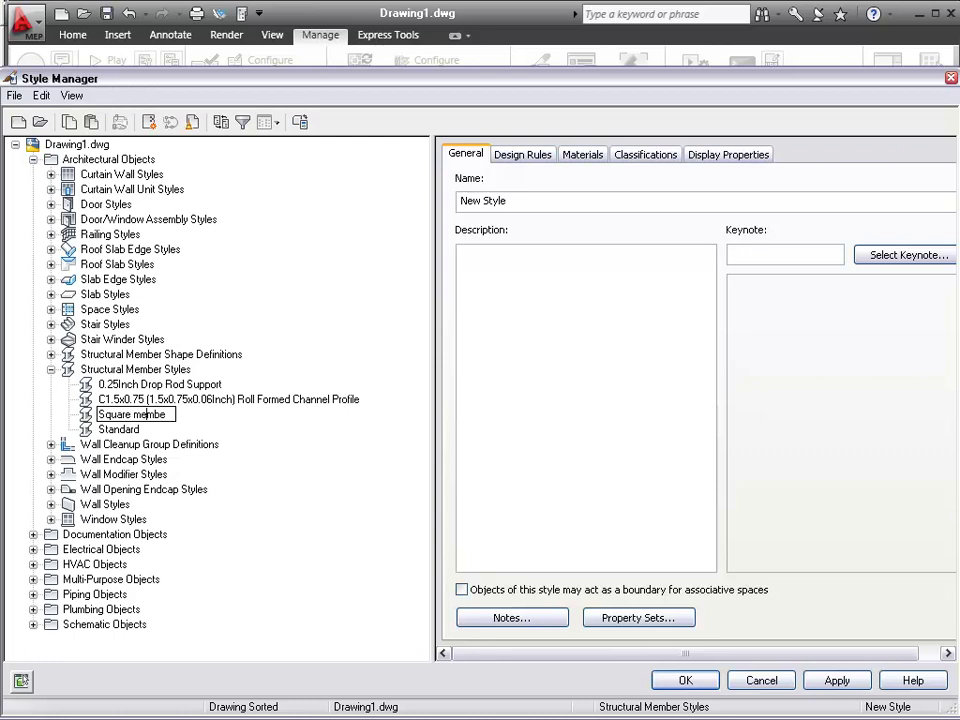
pyautogui.press('BackSpace')
pyautogui.write('Member')
pyautogui.press('Return')
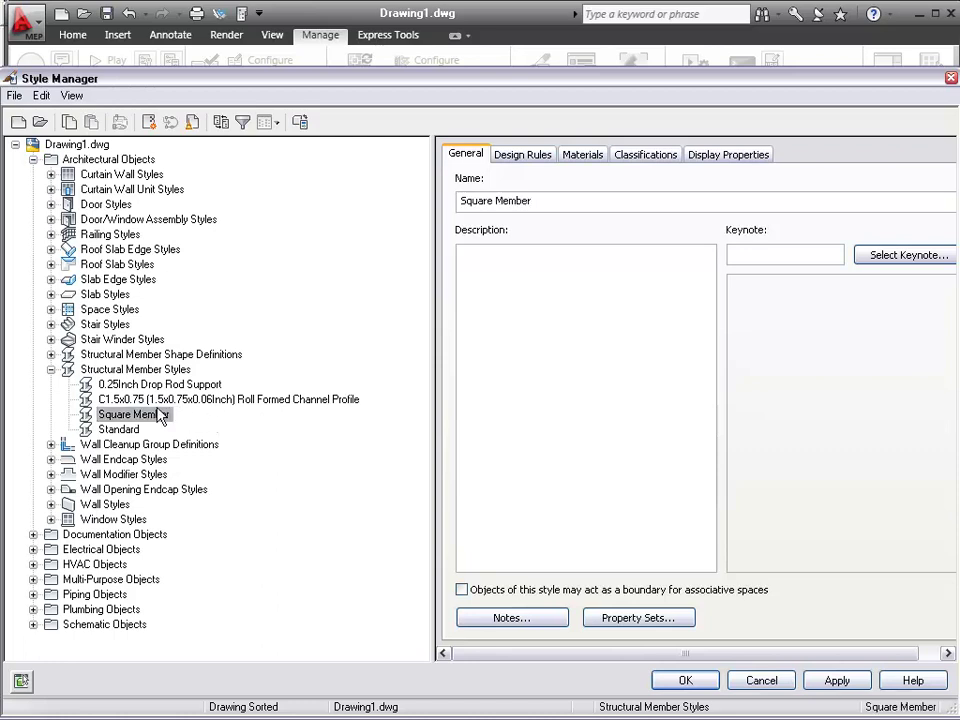
pyautogui.click(527, 160)
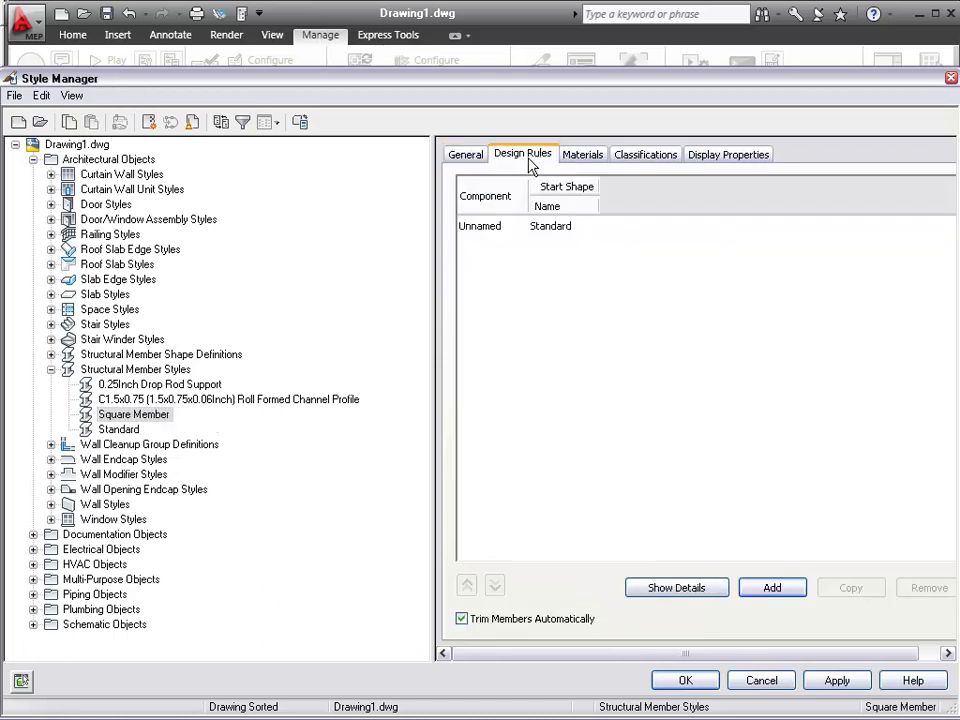
# Step: Set the component's start shape to Square Member and name it Segment
pyautogui.click(500, 230)
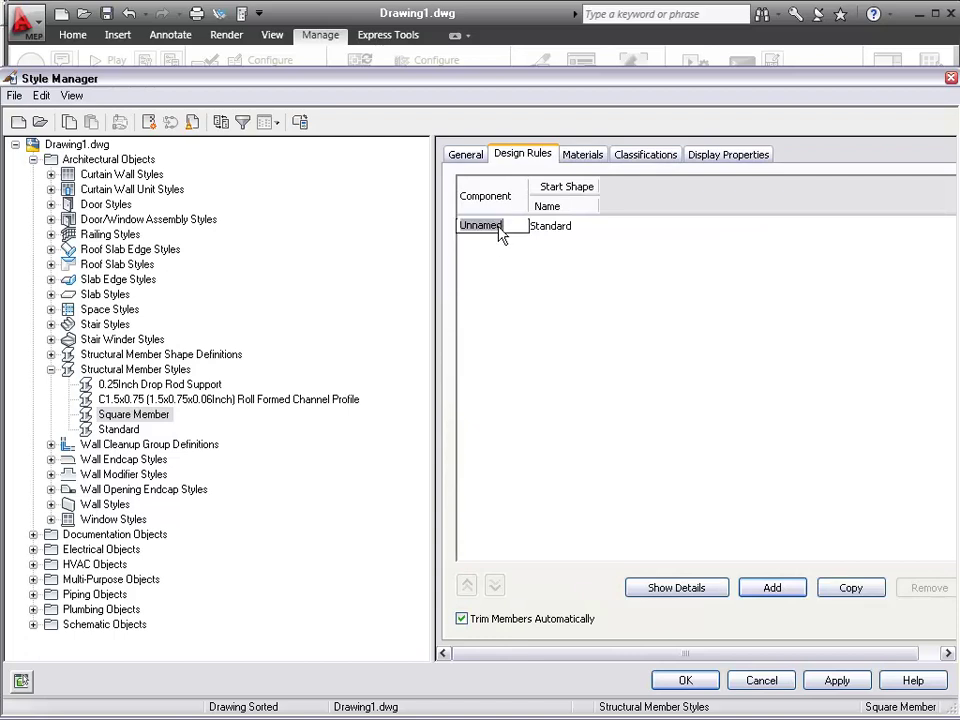
pyautogui.click(581, 229)
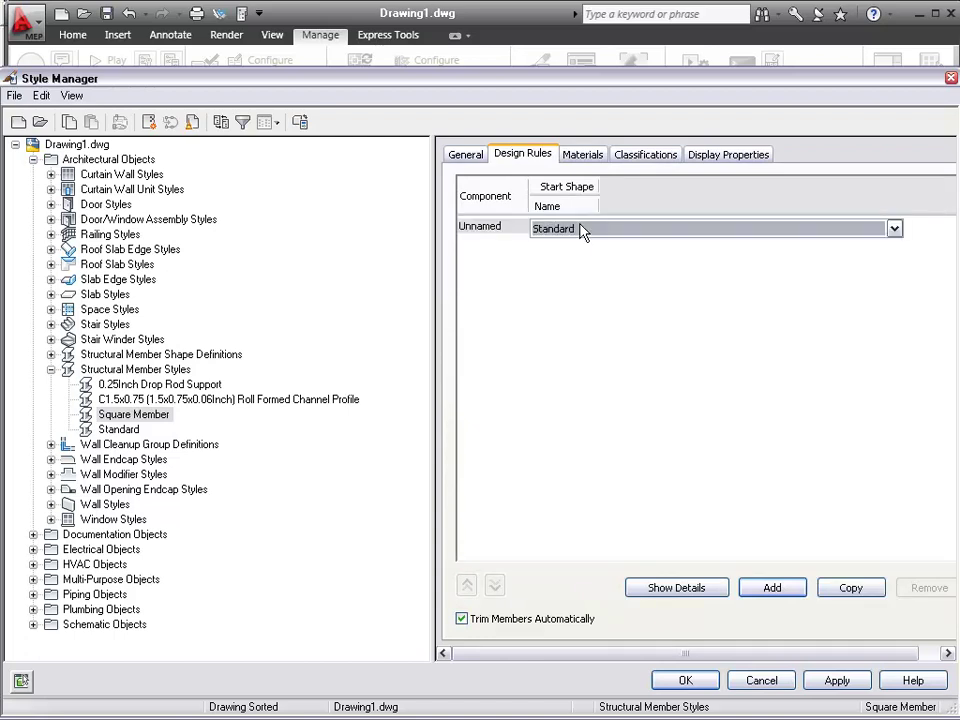
pyautogui.click(894, 229)
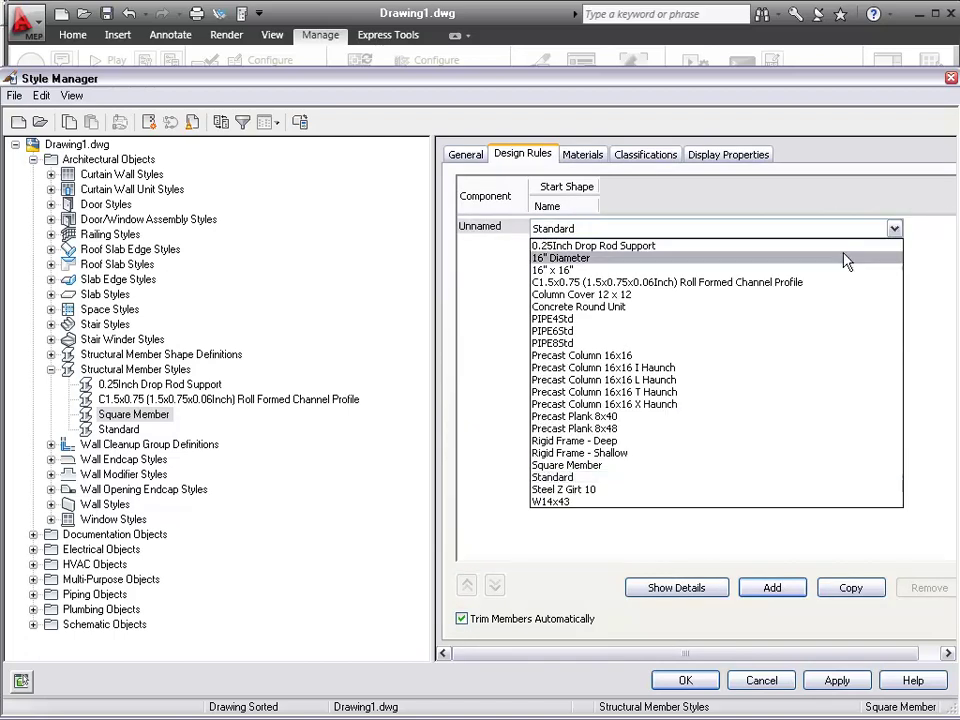
pyautogui.click(575, 465)
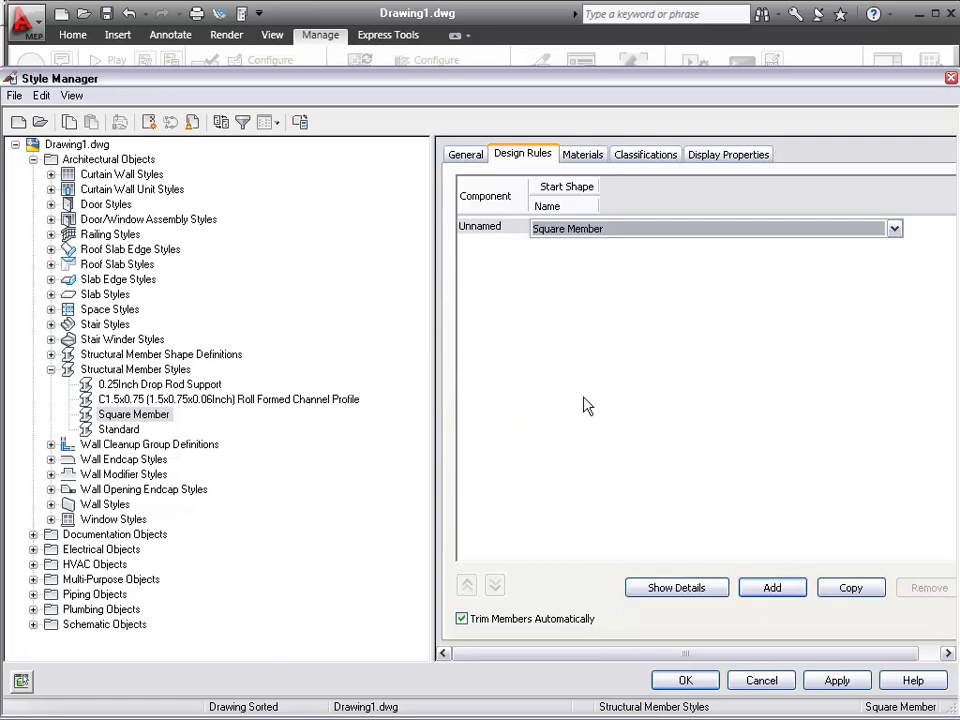
pyautogui.click(485, 227)
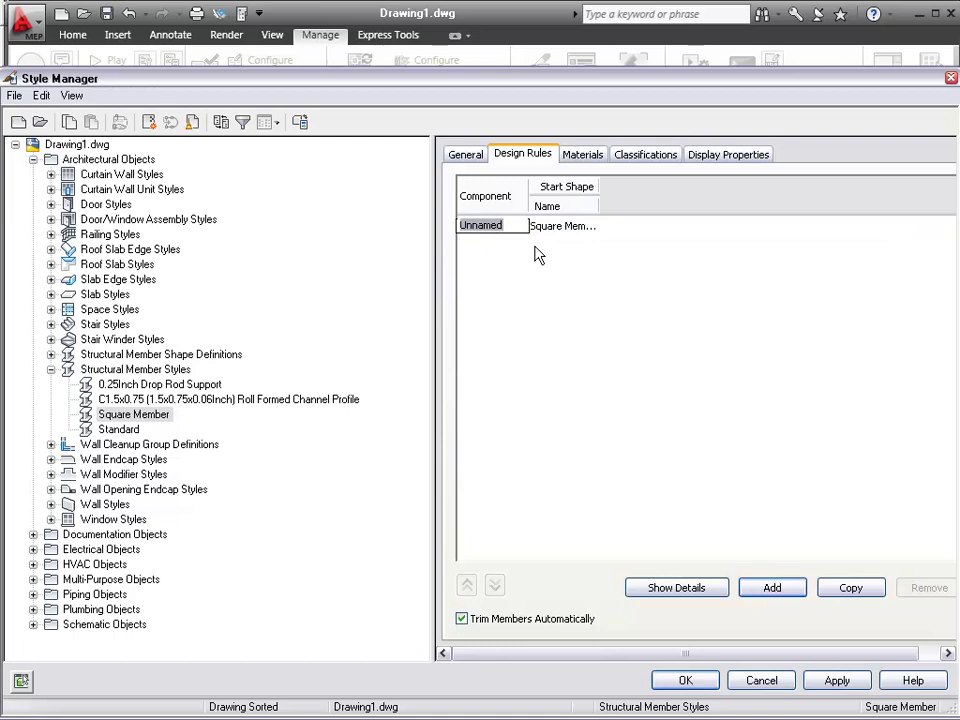
pyautogui.write('Segment')
pyautogui.press('Return')
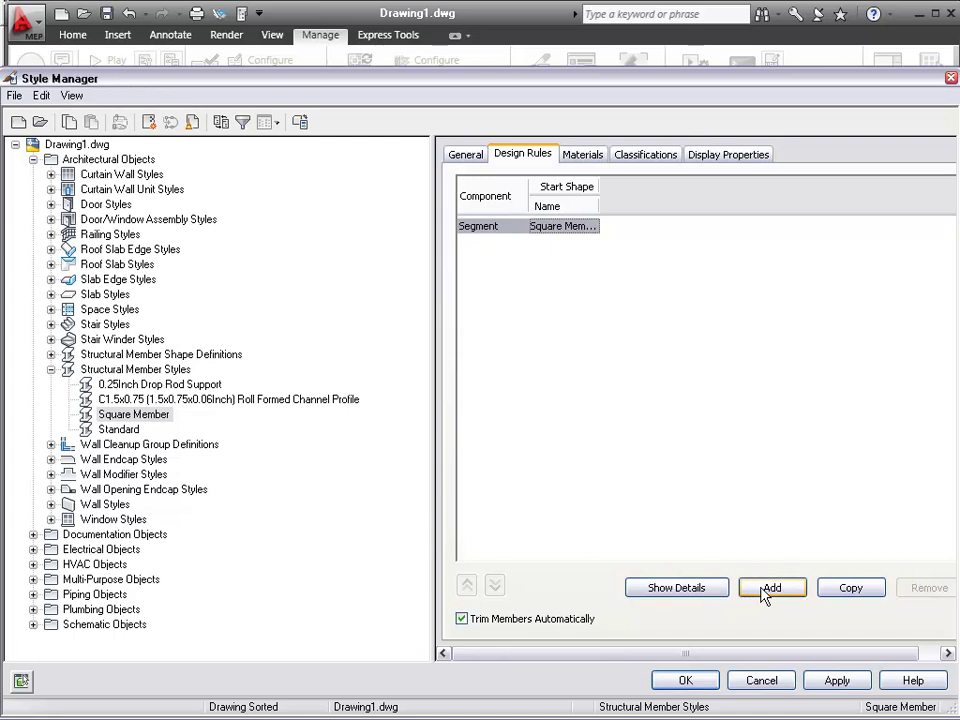
# Step: Show all design rule details and scroll across the grid's columns
pyautogui.click(684, 588)
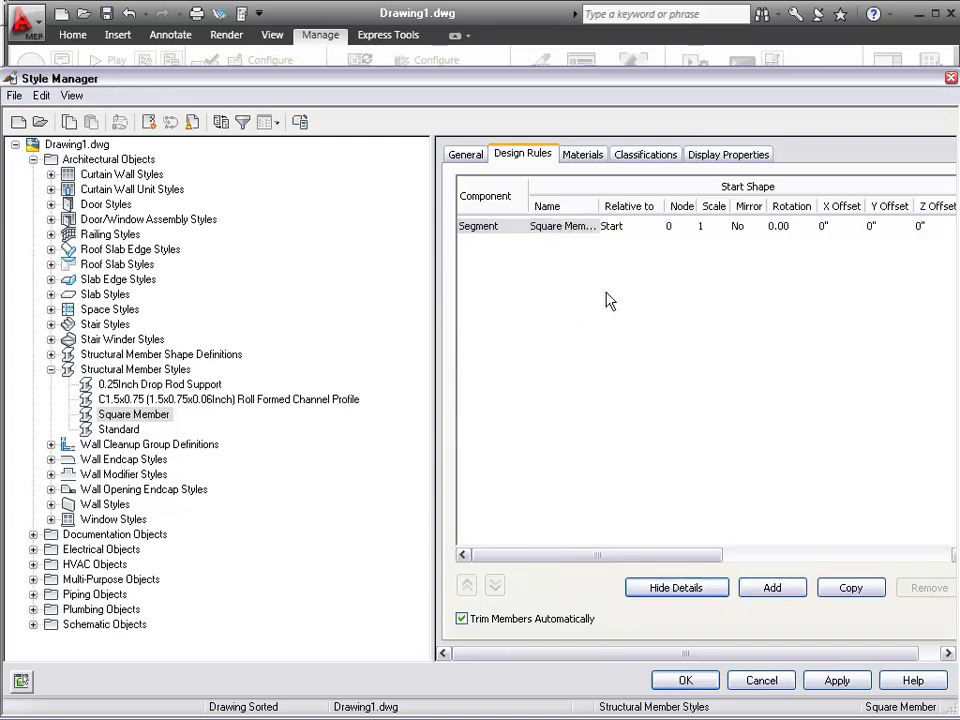
pyautogui.moveTo(607, 559); pyautogui.dragTo(795, 566)
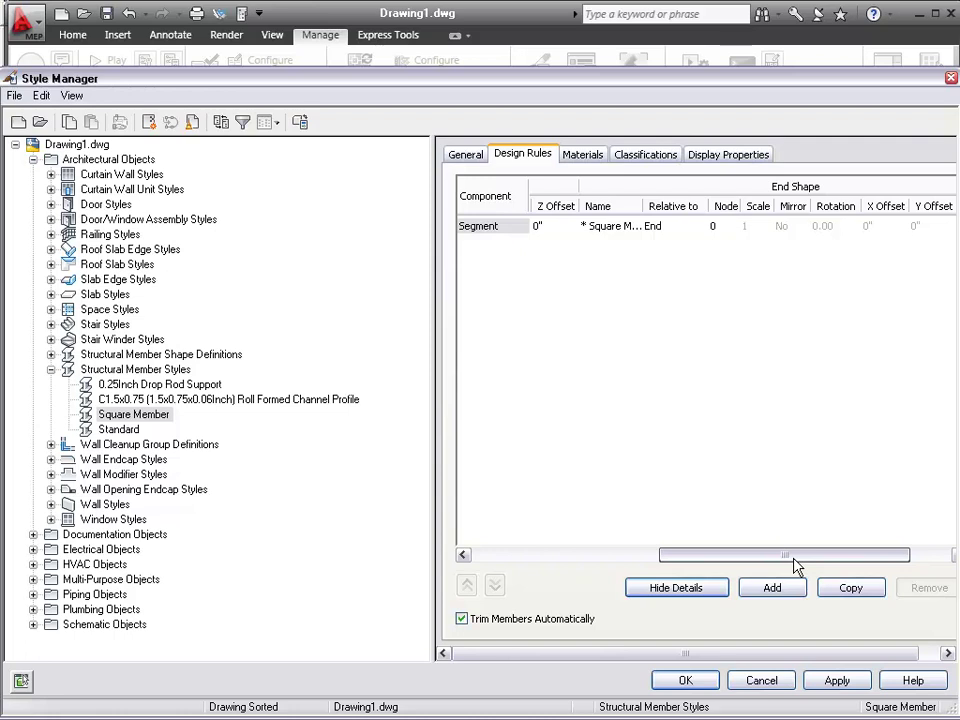
pyautogui.moveTo(795, 566); pyautogui.dragTo(855, 569)
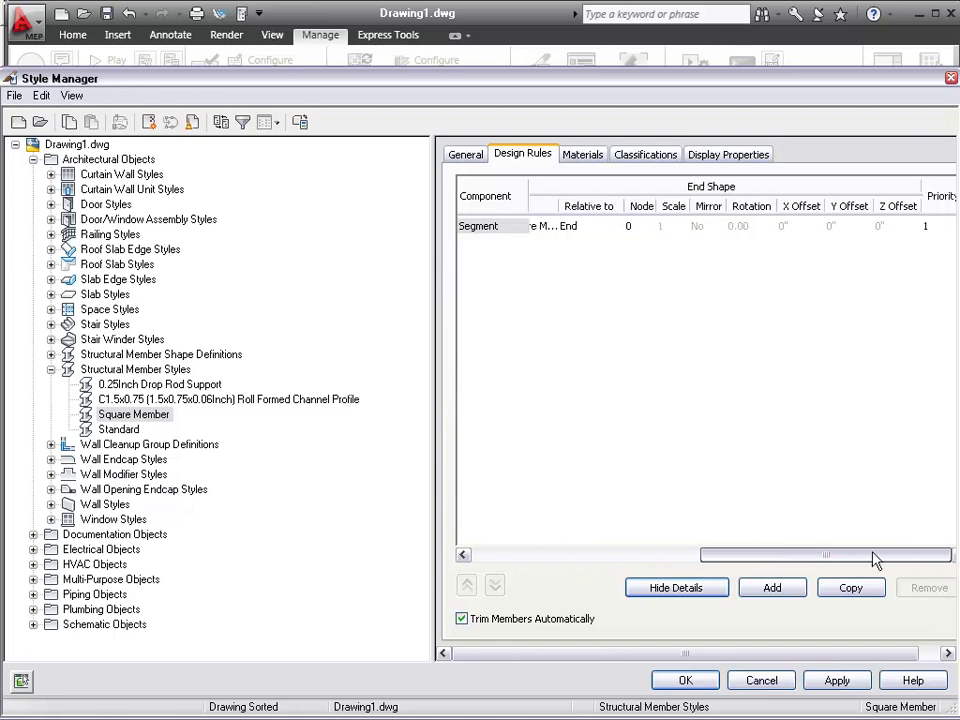
pyautogui.moveTo(852, 563); pyautogui.dragTo(566, 512)
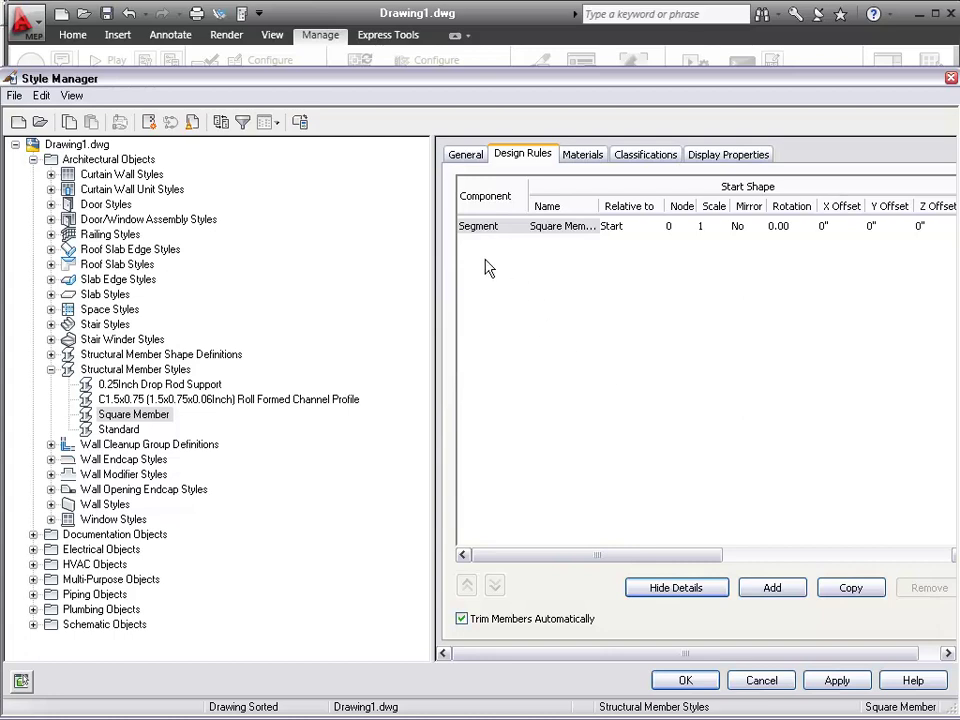
# Step: Confirm the Segment keeps Standard, then list Drawing1's material definitions: Glass.Clear and Standard
pyautogui.click(576, 156)
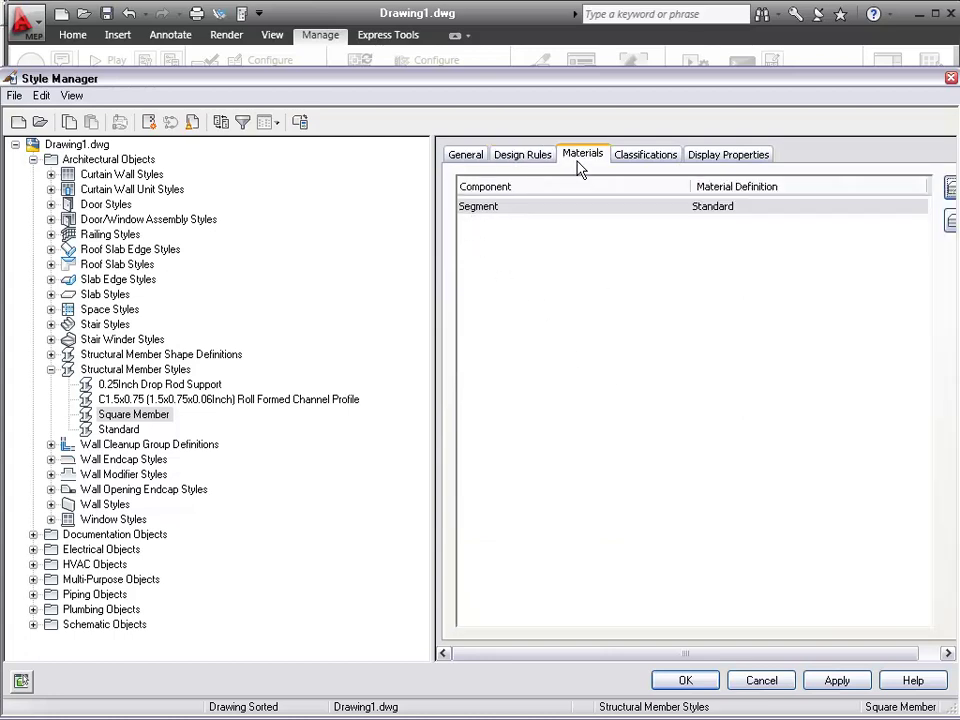
pyautogui.click(735, 206)
pyautogui.click(737, 208)
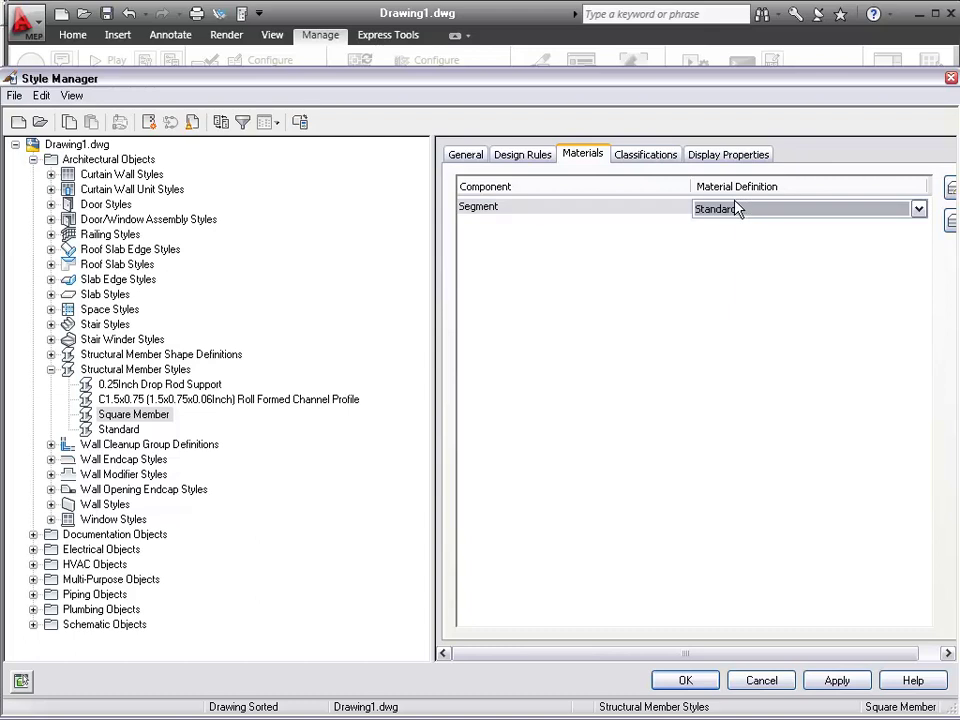
pyautogui.click(737, 208)
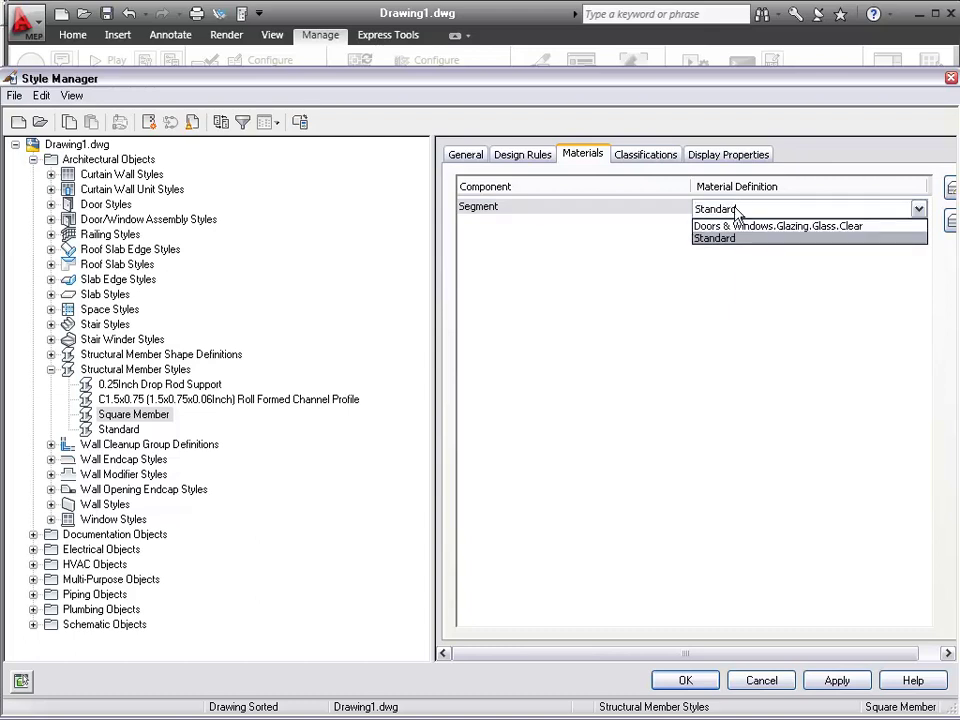
pyautogui.click(648, 403)
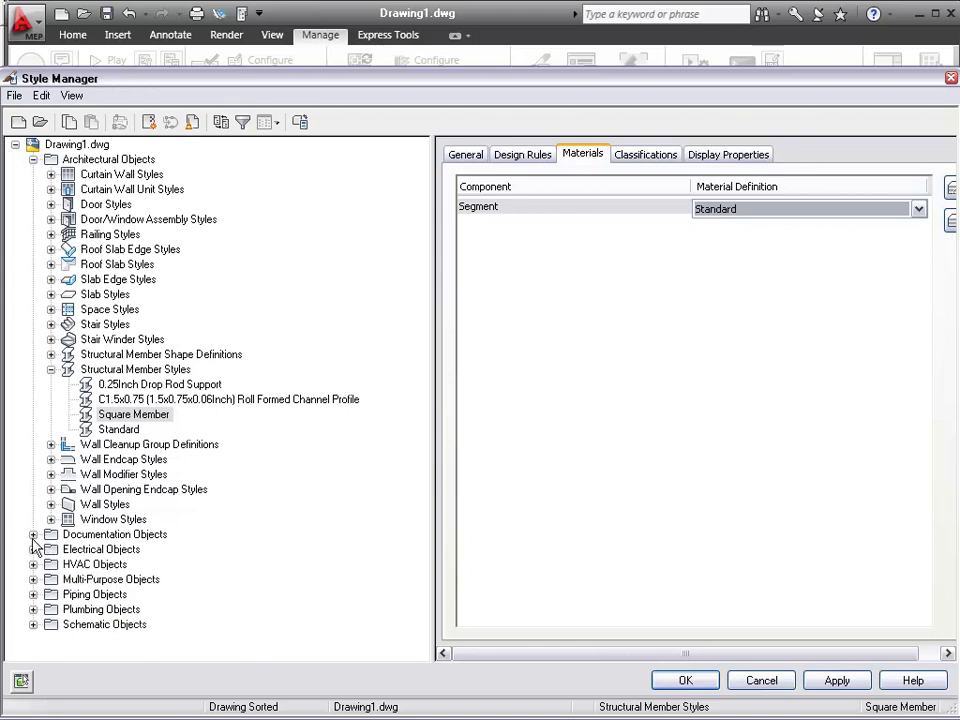
pyautogui.click(35, 579)
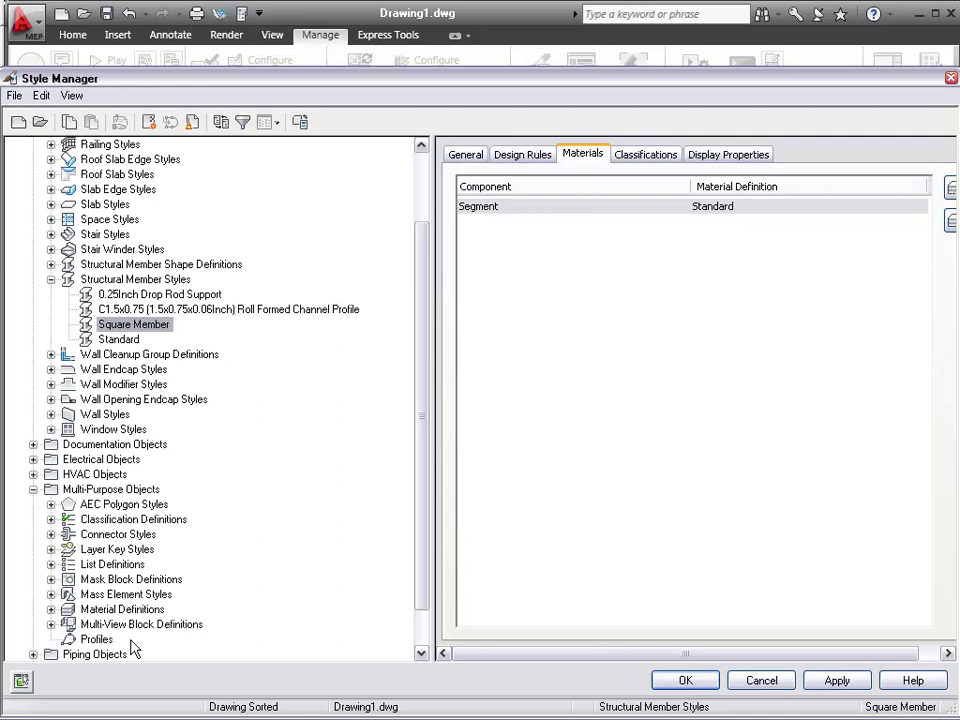
pyautogui.click(122, 609)
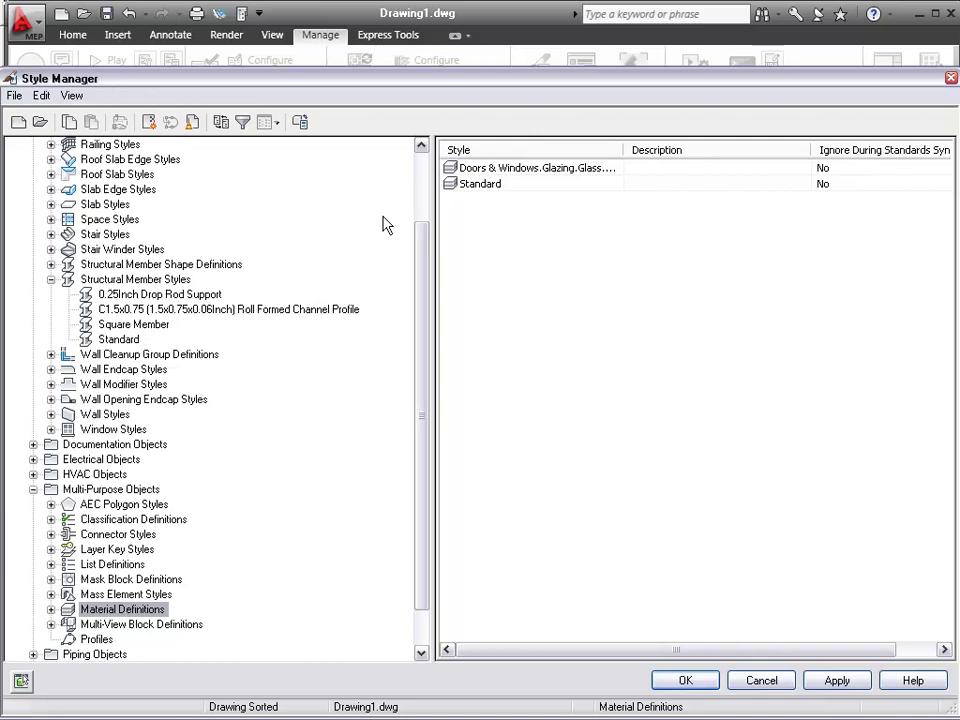
# Step: Load Material Definitions (Imperial).dwg into the Style Manager and expand its Multi-Purpose Objects folder
pyautogui.scroll(2, 428, 168)
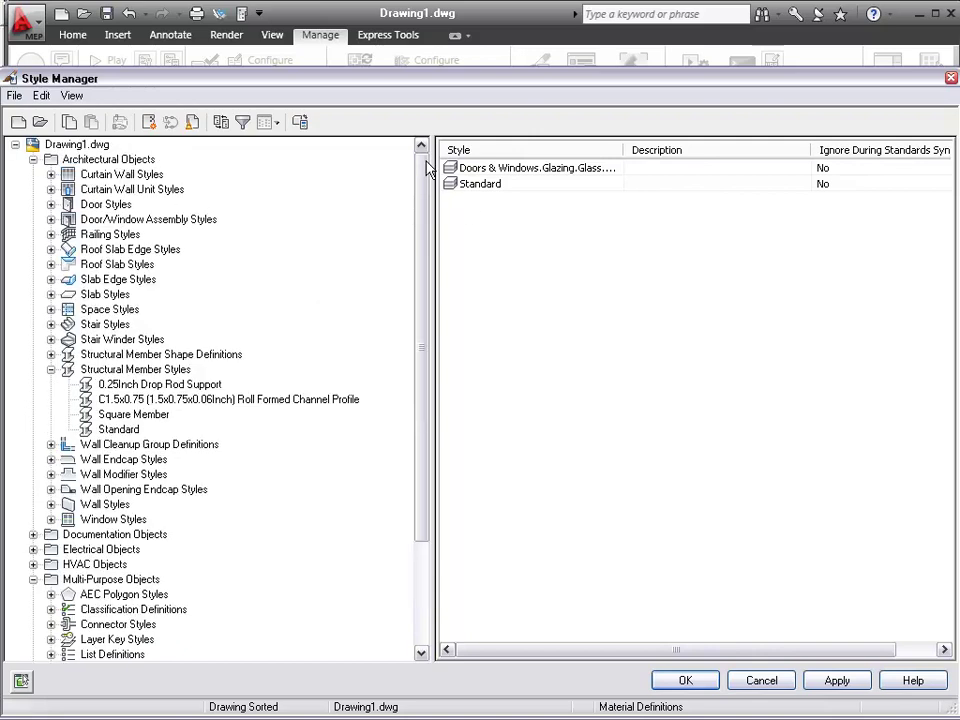
pyautogui.click(39, 121)
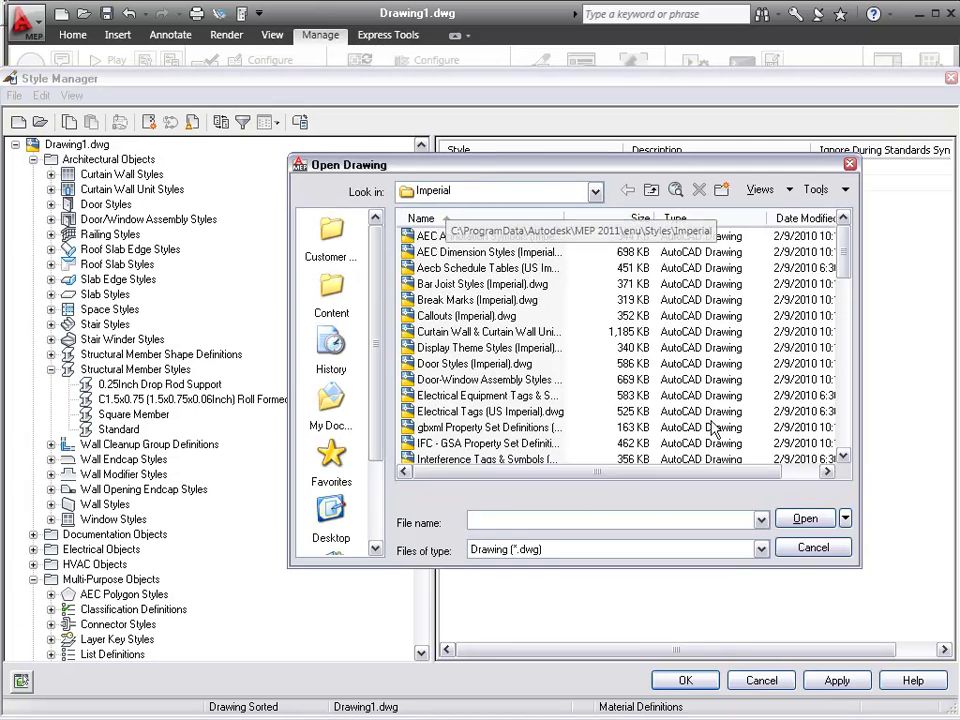
pyautogui.moveTo(843, 273); pyautogui.dragTo(843, 313)
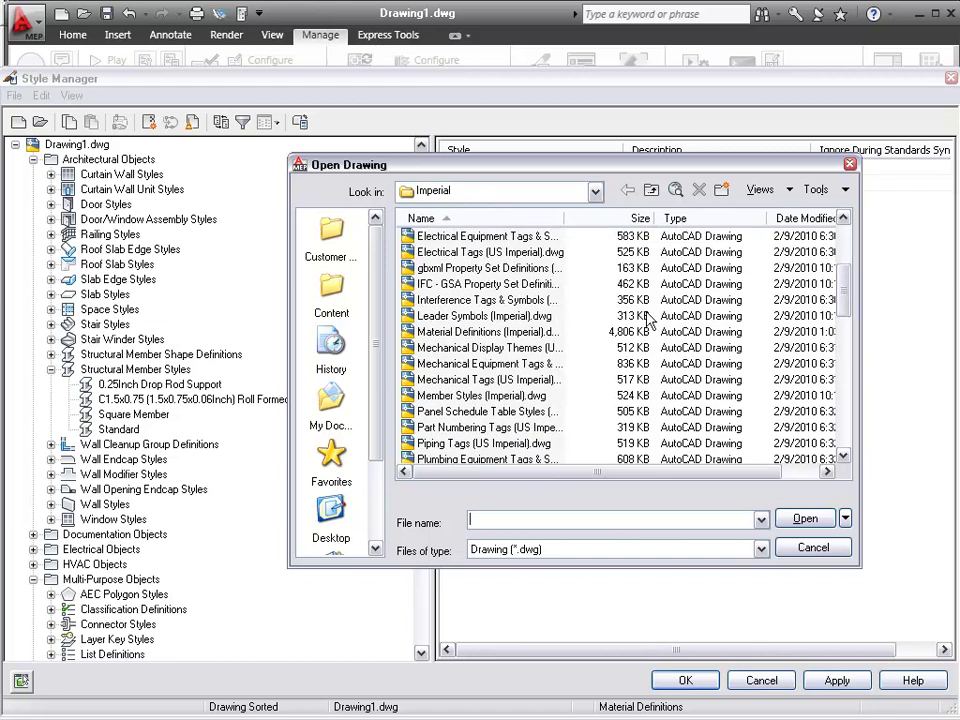
pyautogui.click(502, 334)
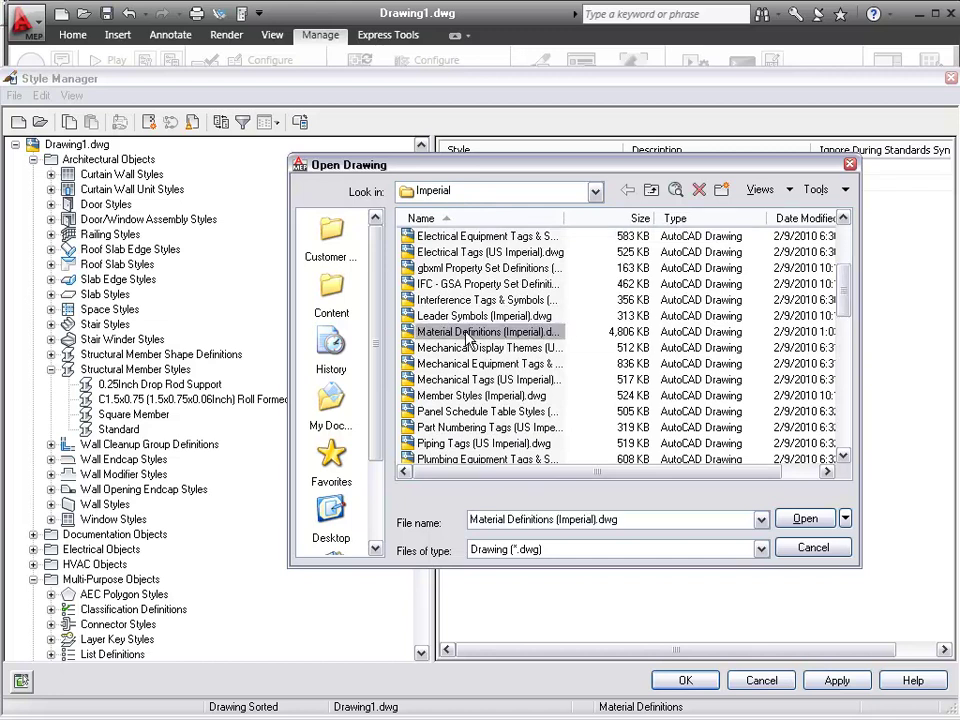
pyautogui.click(806, 521)
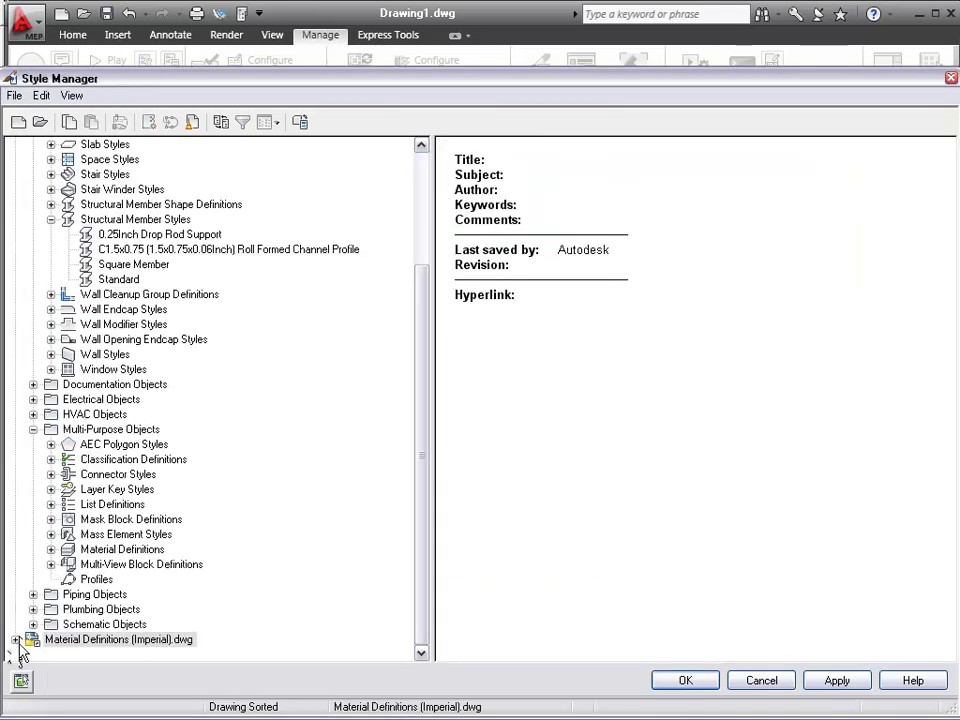
pyautogui.click(16, 640)
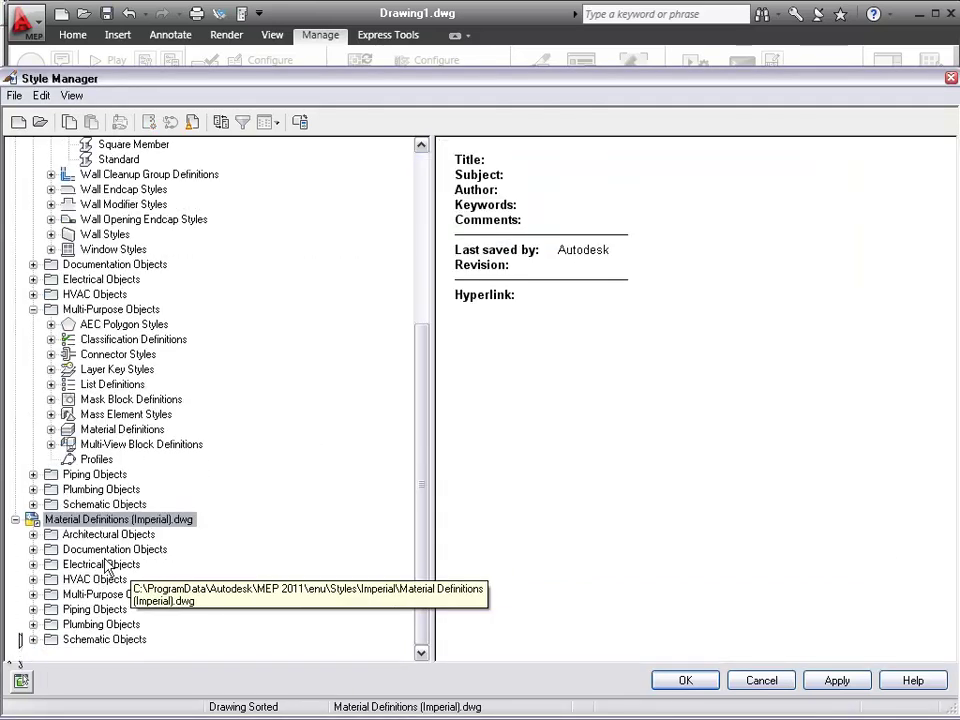
pyautogui.click(33, 594)
# Step: Select and copy the library's Metals materials, Metal Deck Plate Mesh through Structural Metal Framing
pyautogui.click(85, 612)
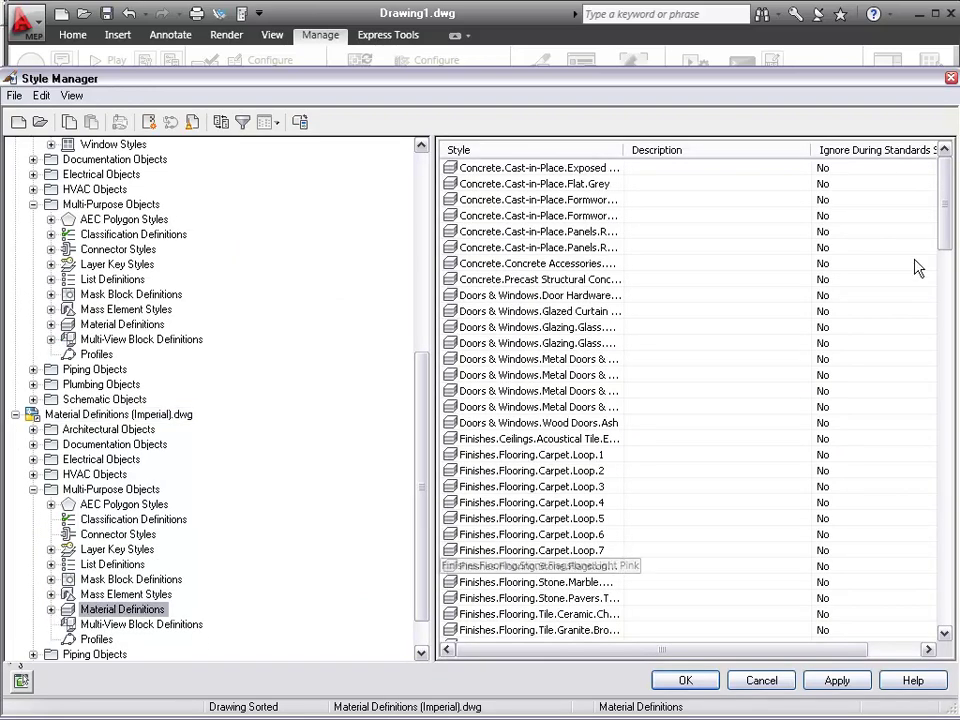
pyautogui.moveTo(946, 230); pyautogui.dragTo(945, 519)
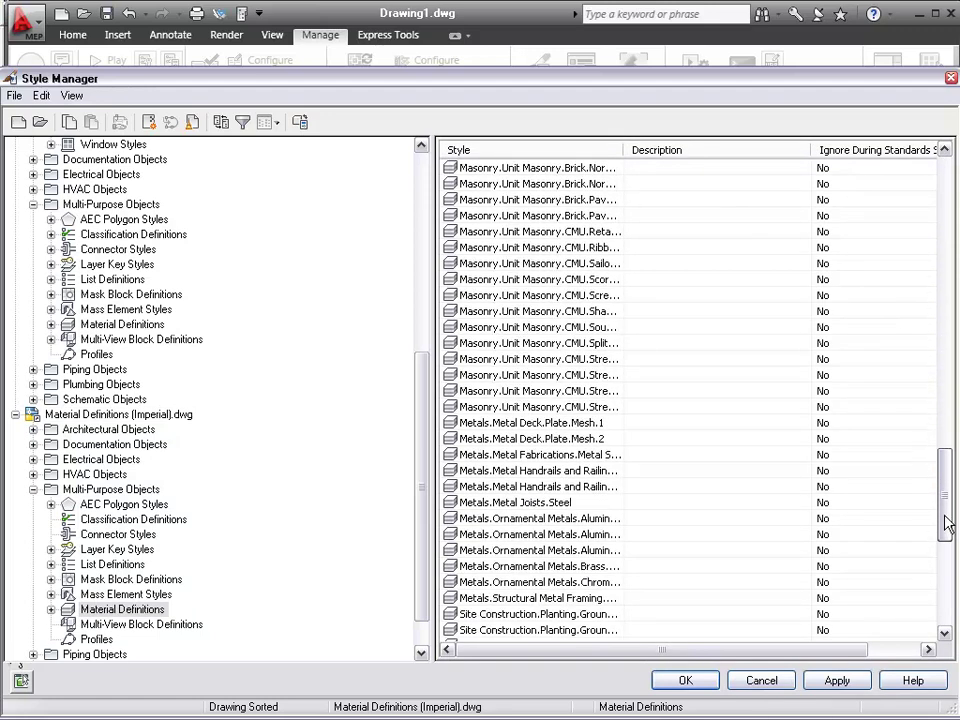
pyautogui.click(560, 423)
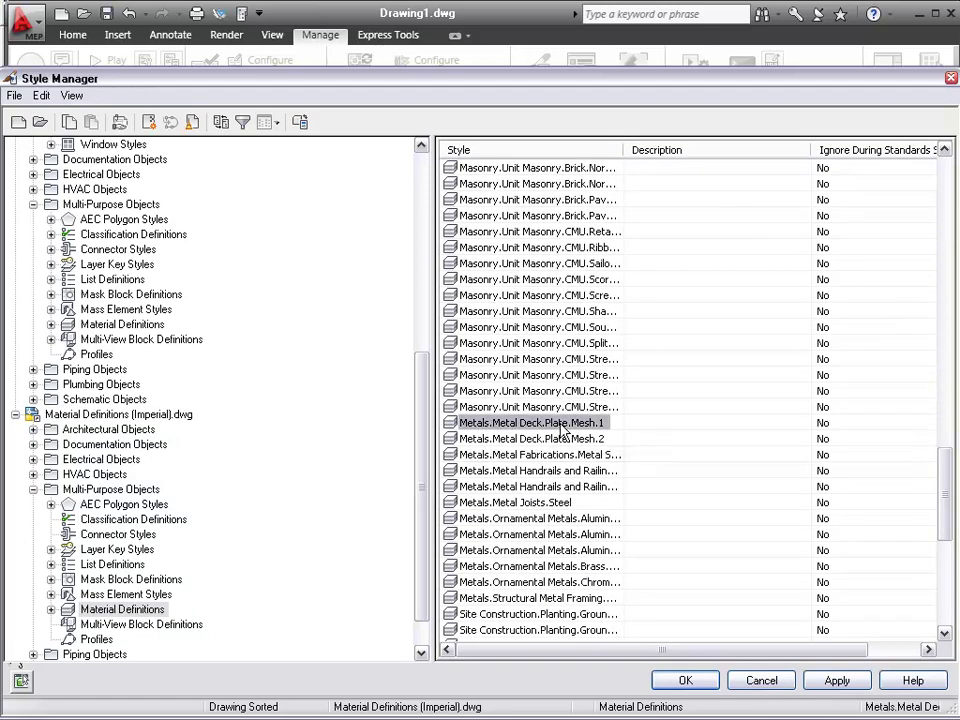
pyautogui.keyDown('shift'); pyautogui.click(527, 503); pyautogui.keyUp('shift')
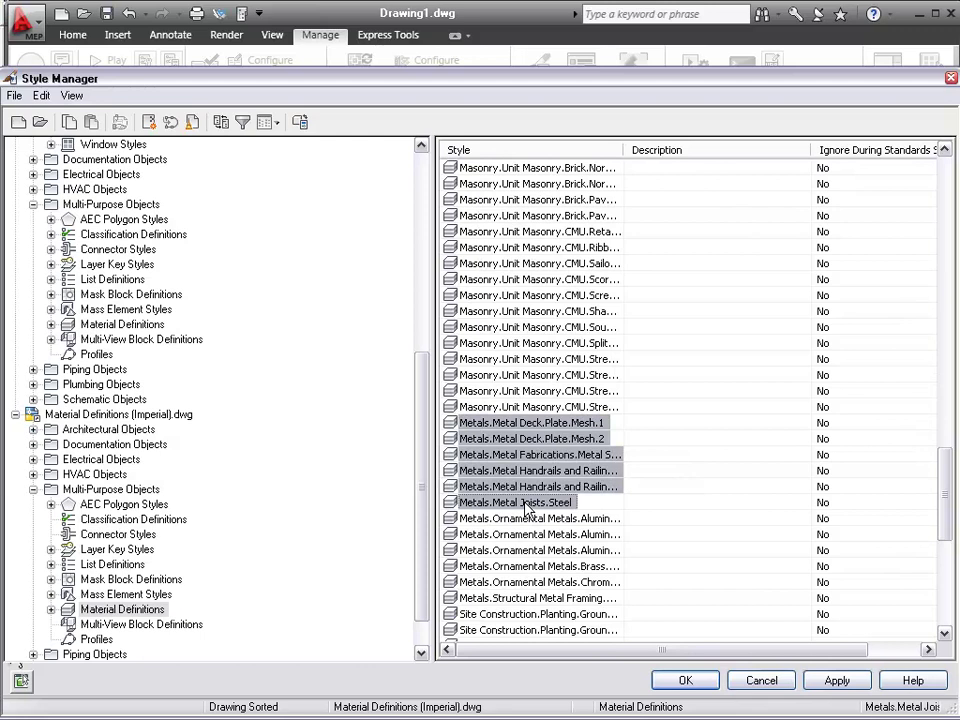
pyautogui.keyDown('shift'); pyautogui.click(528, 605); pyautogui.keyUp('shift')
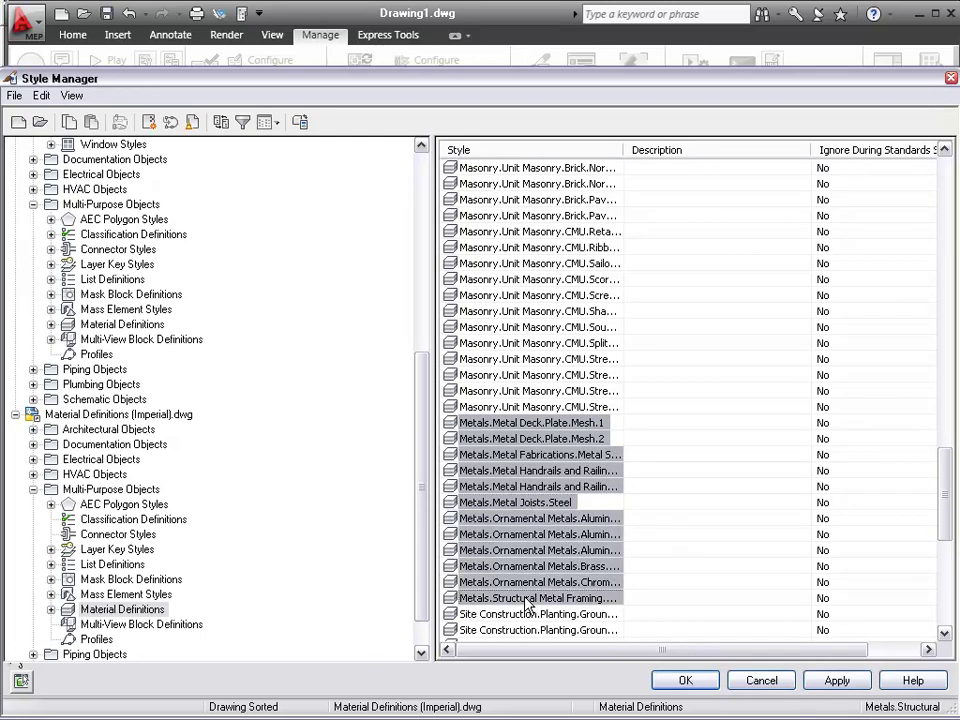
pyautogui.rightClick(528, 605)
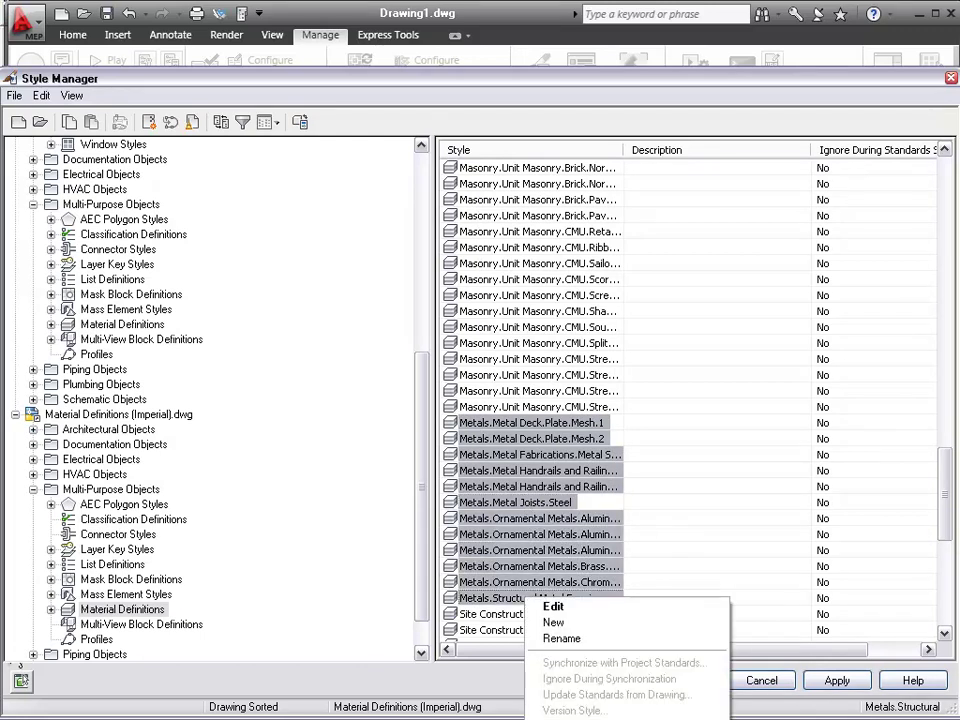
pyautogui.press('Escape')
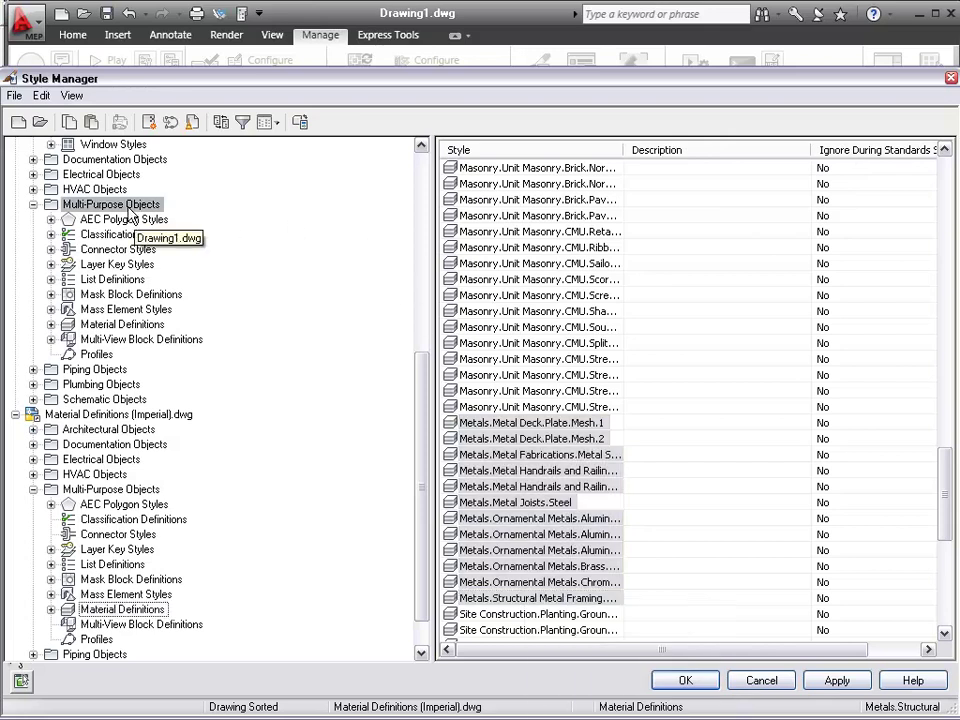
# Step: Paste the copied metal materials into Drawing1's Multi-Purpose Objects
pyautogui.rightClick(128, 205)
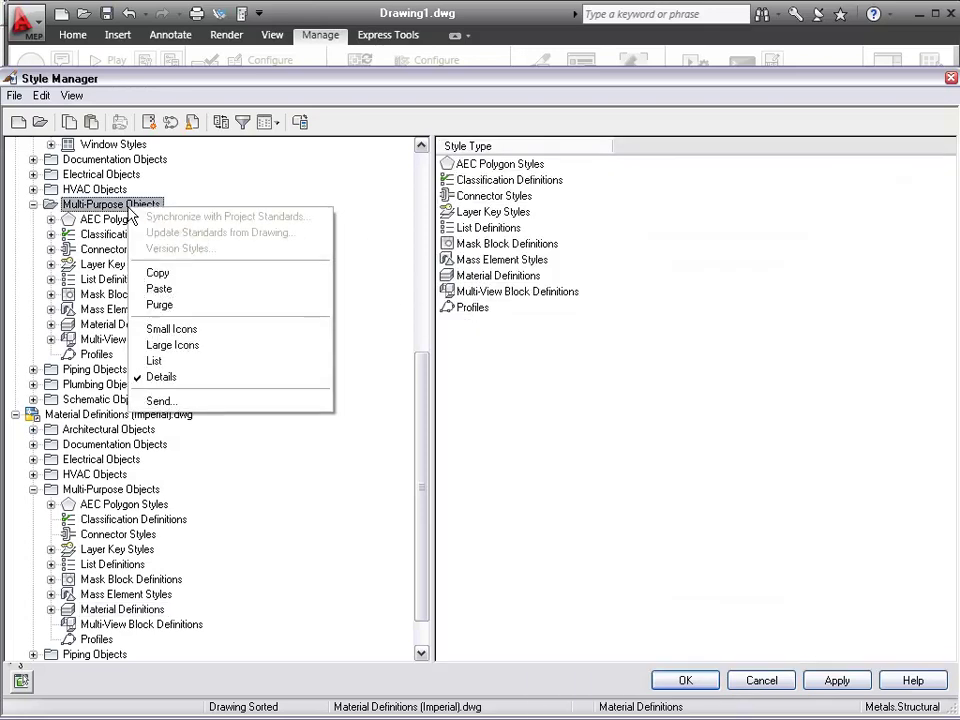
pyautogui.click(161, 289)
pyautogui.rightClick(138, 416)
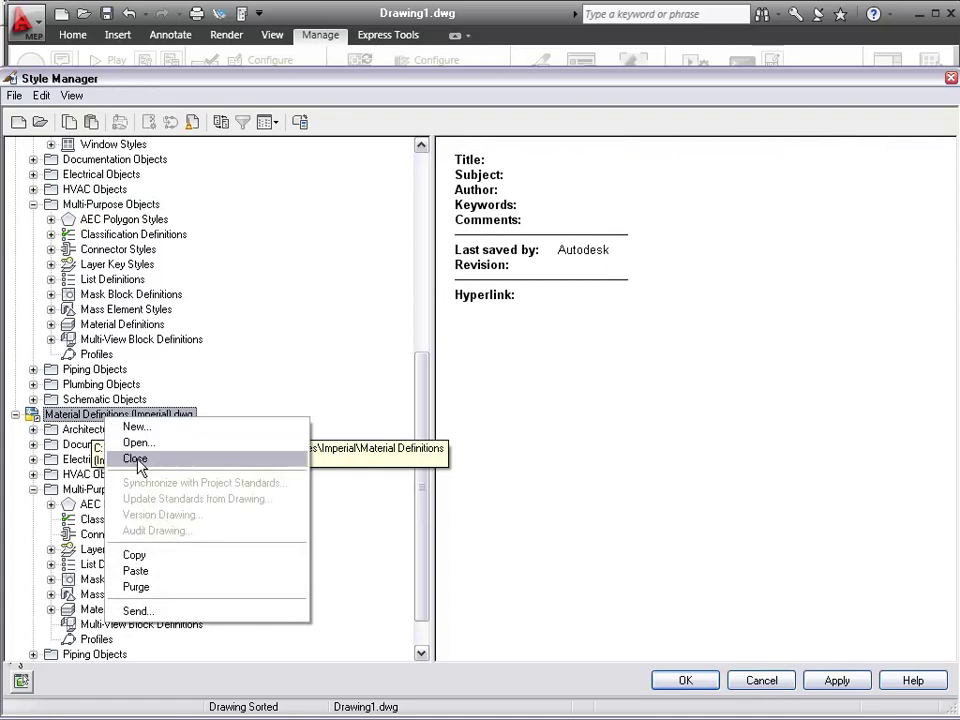
# Step: Close the library, set Square Member's Segment material to Metals.Metal Joists.Steel, and click OK
pyautogui.click(140, 458)
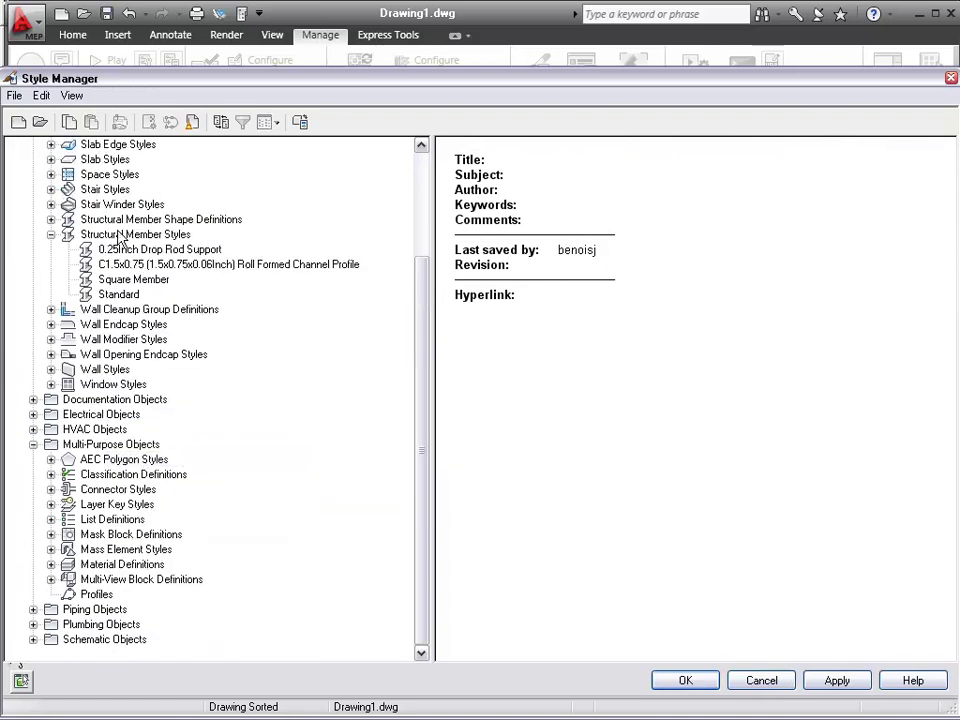
pyautogui.click(136, 280)
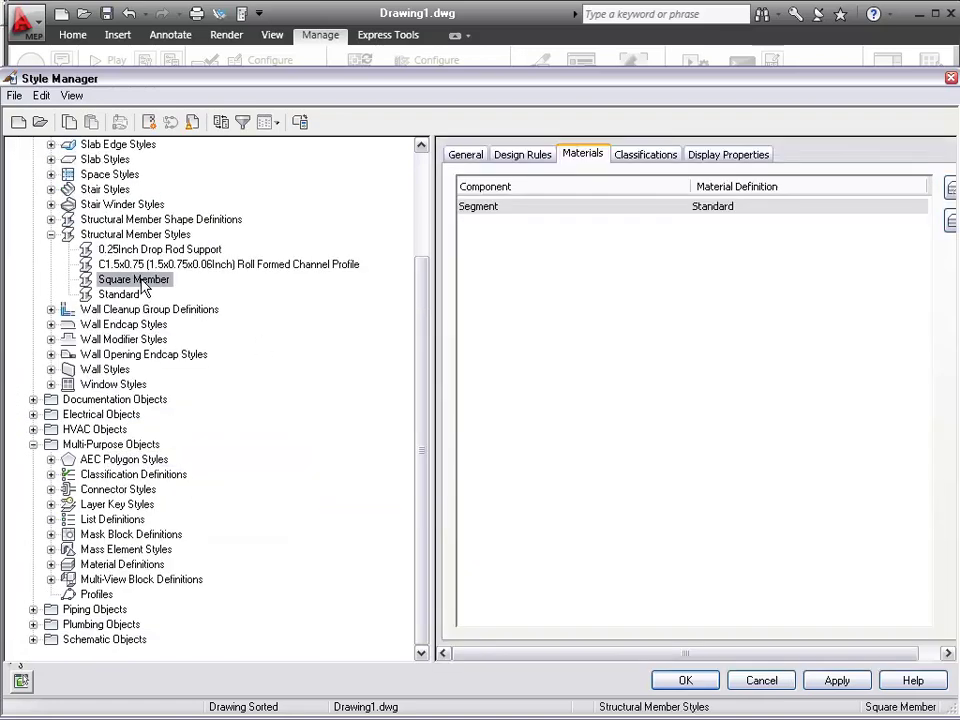
pyautogui.click(716, 214)
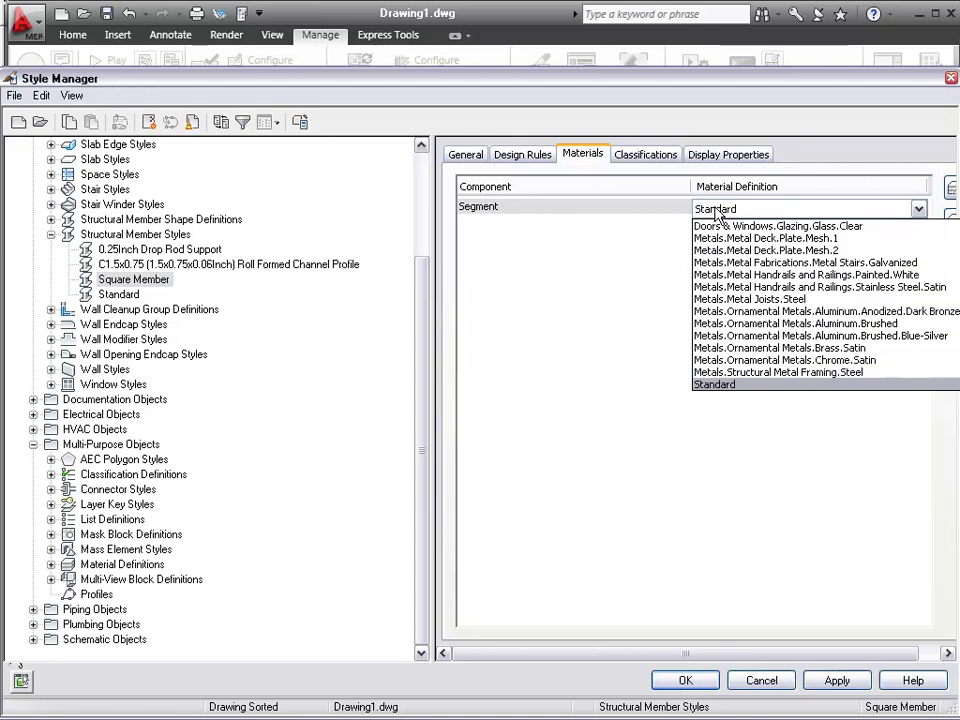
pyautogui.click(797, 300)
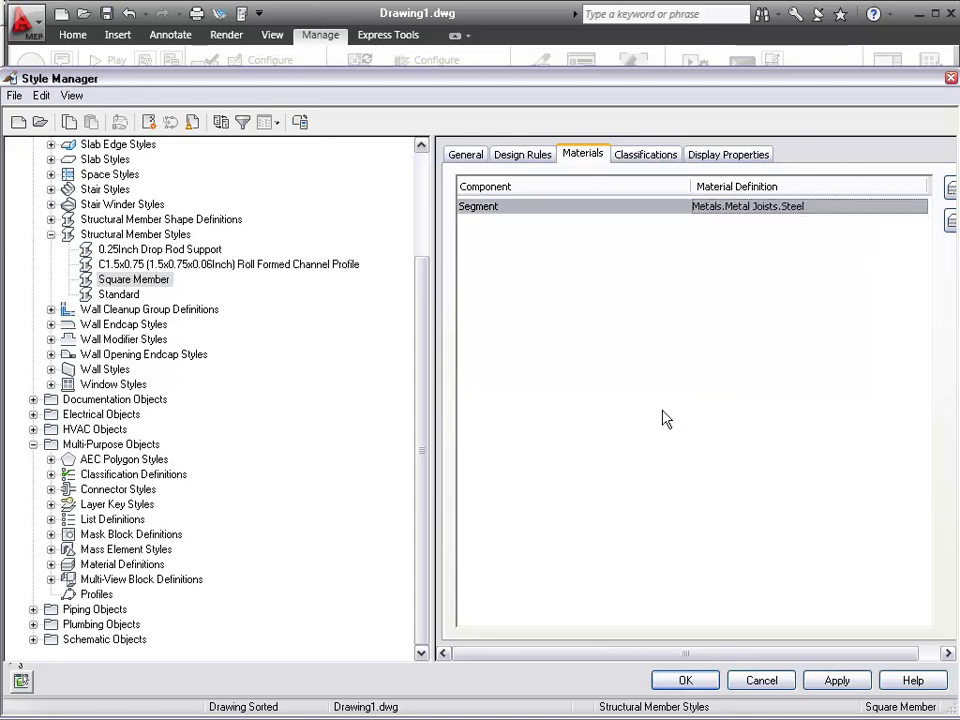
pyautogui.click(646, 156)
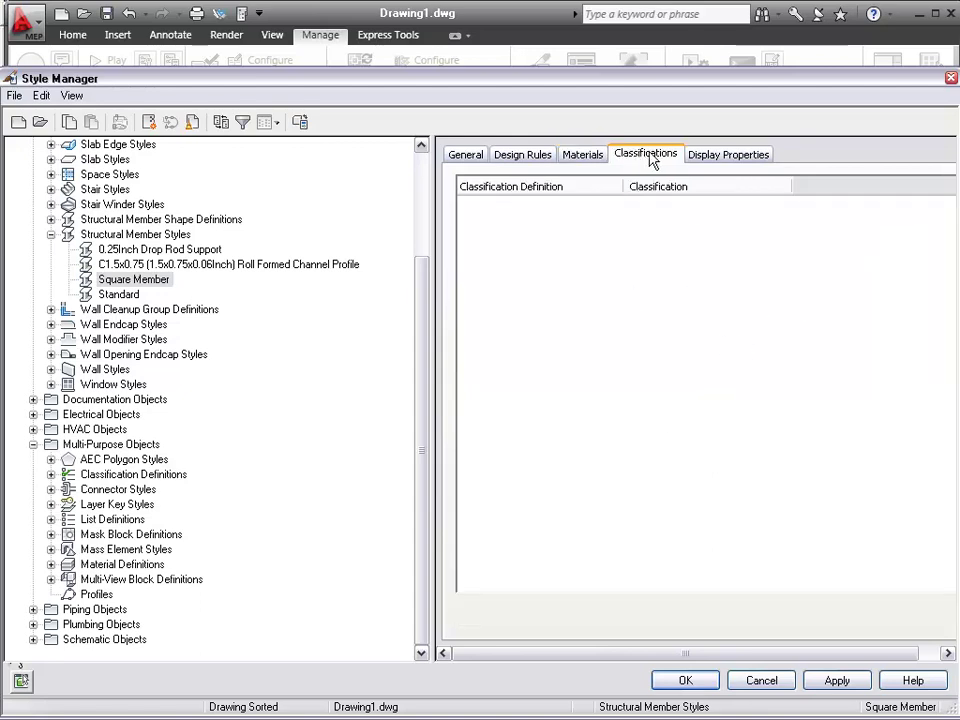
pyautogui.click(686, 681)
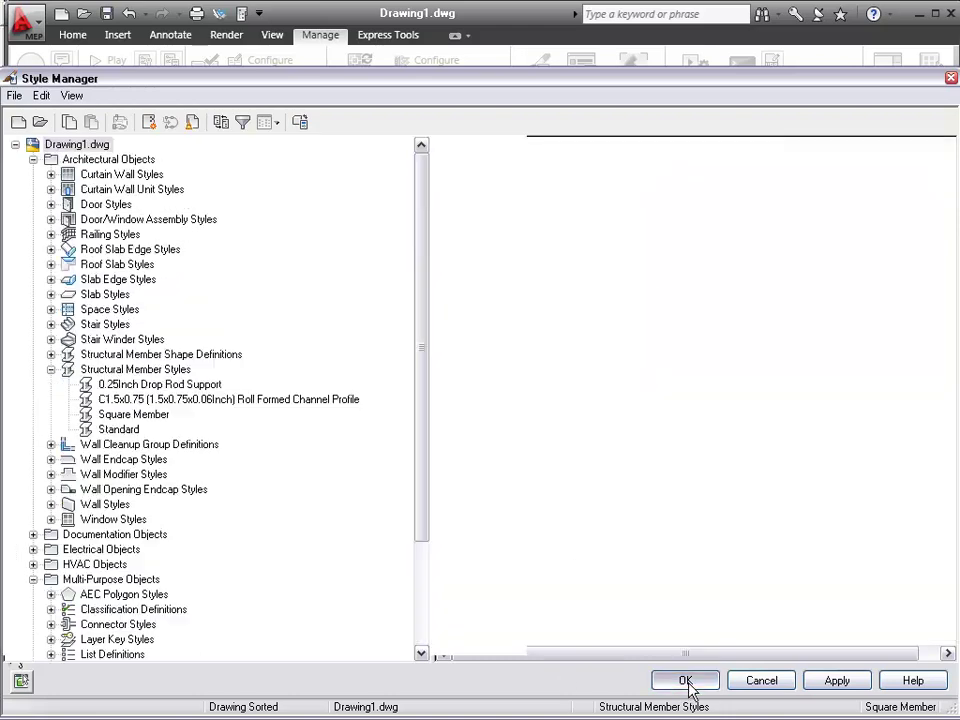
# Step: Set the annotation scale to 1/8" = 1'-0"
pyautogui.scroll(-4, 139, 384)
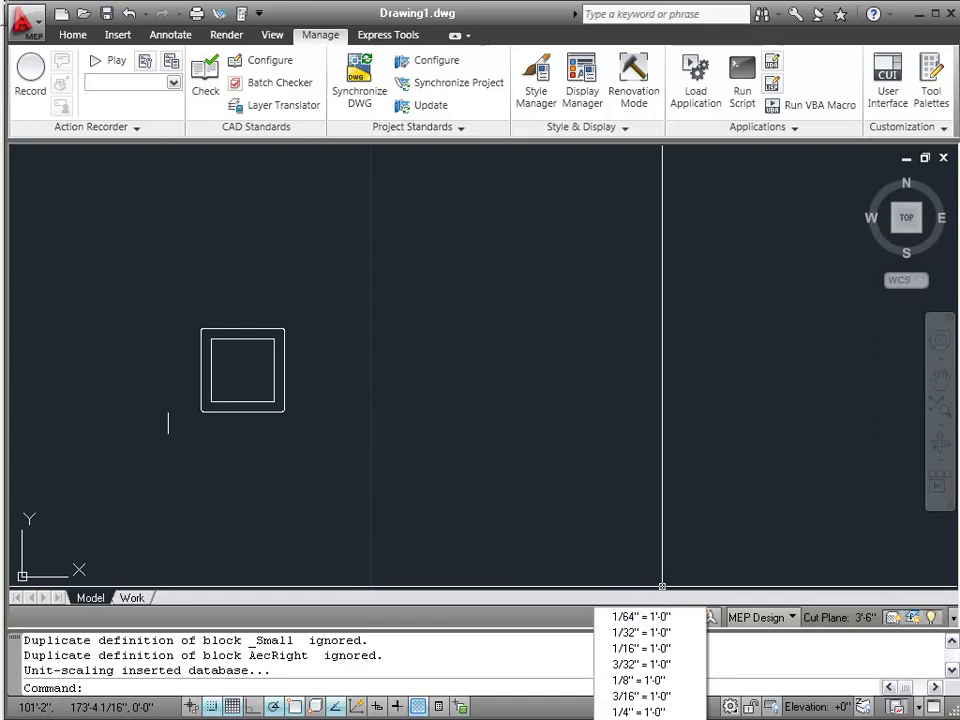
pyautogui.click(645, 680)
pyautogui.click(508, 348)
pyautogui.click(464, 383)
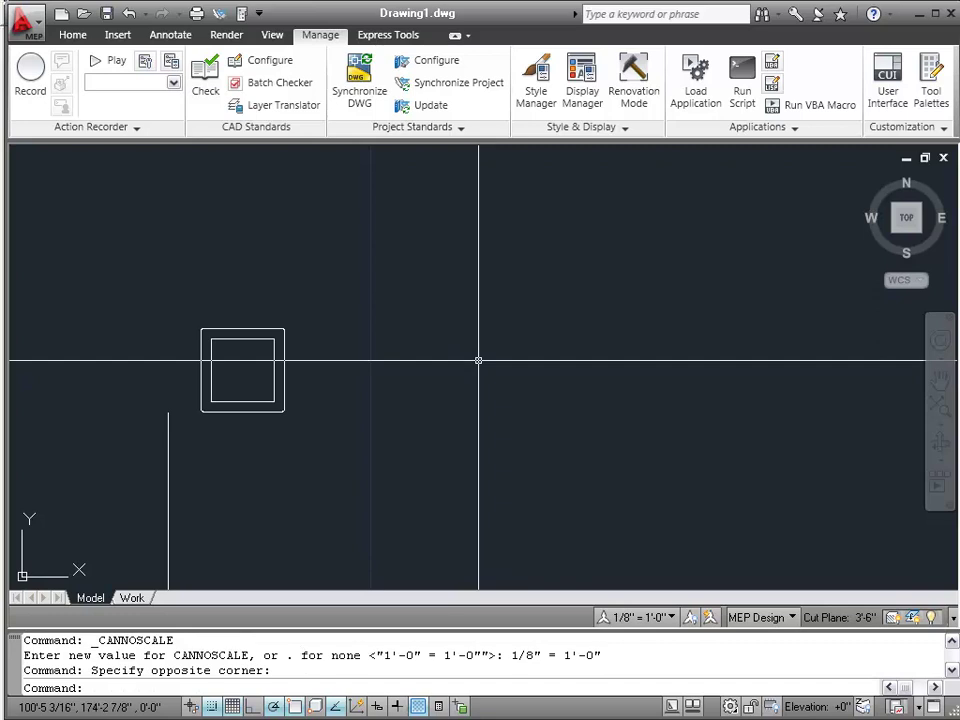
# Step: Start the Beam tool from the Home tab's grid and column tools
pyautogui.click(76, 38)
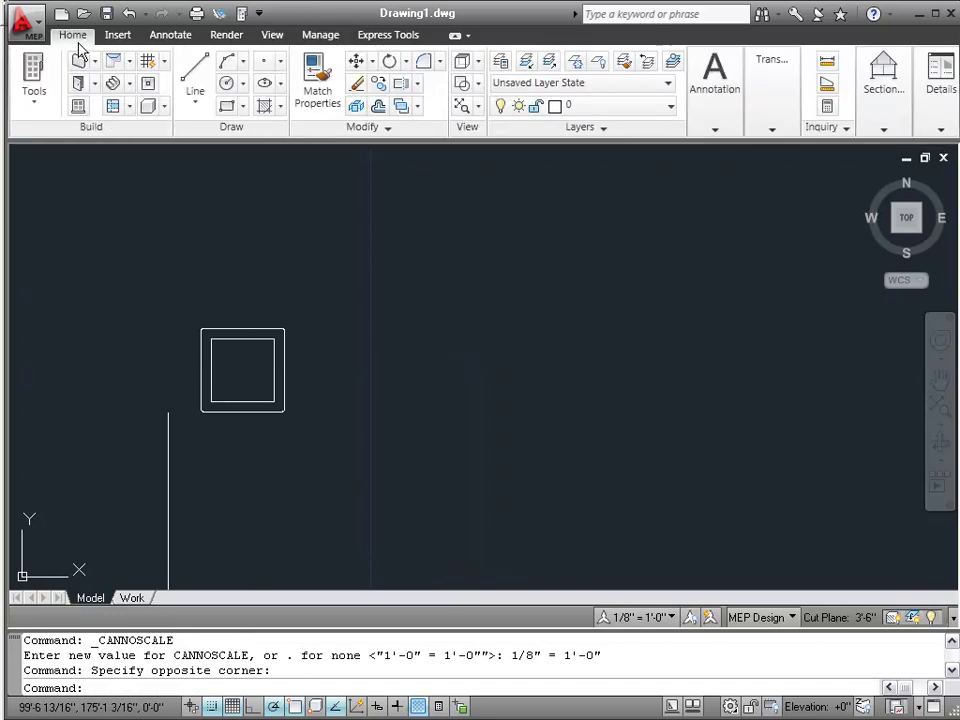
pyautogui.click(164, 63)
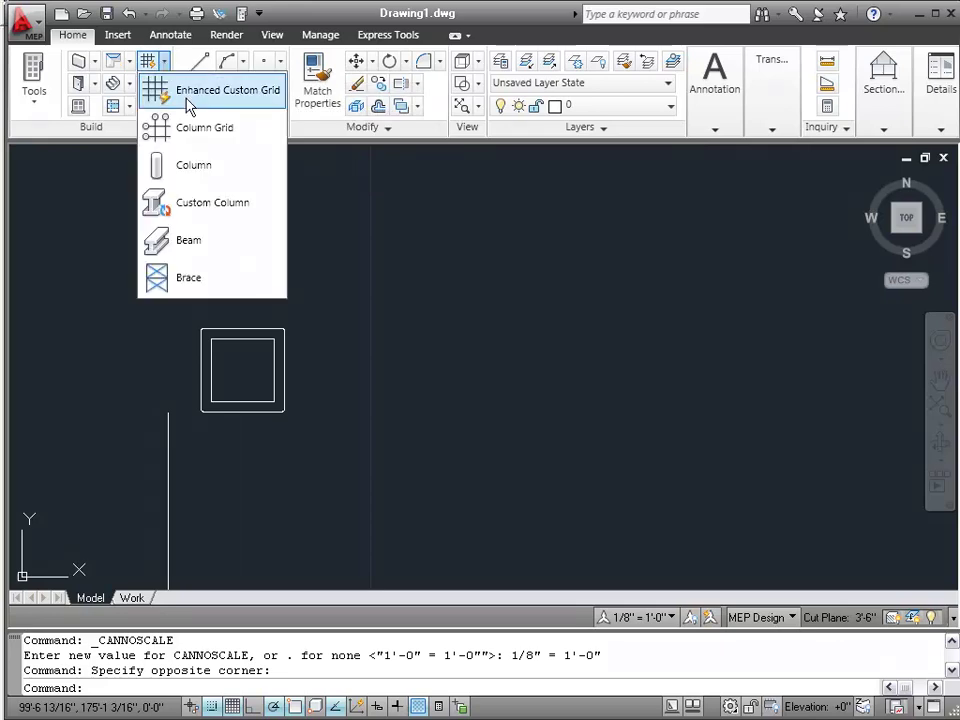
pyautogui.click(186, 242)
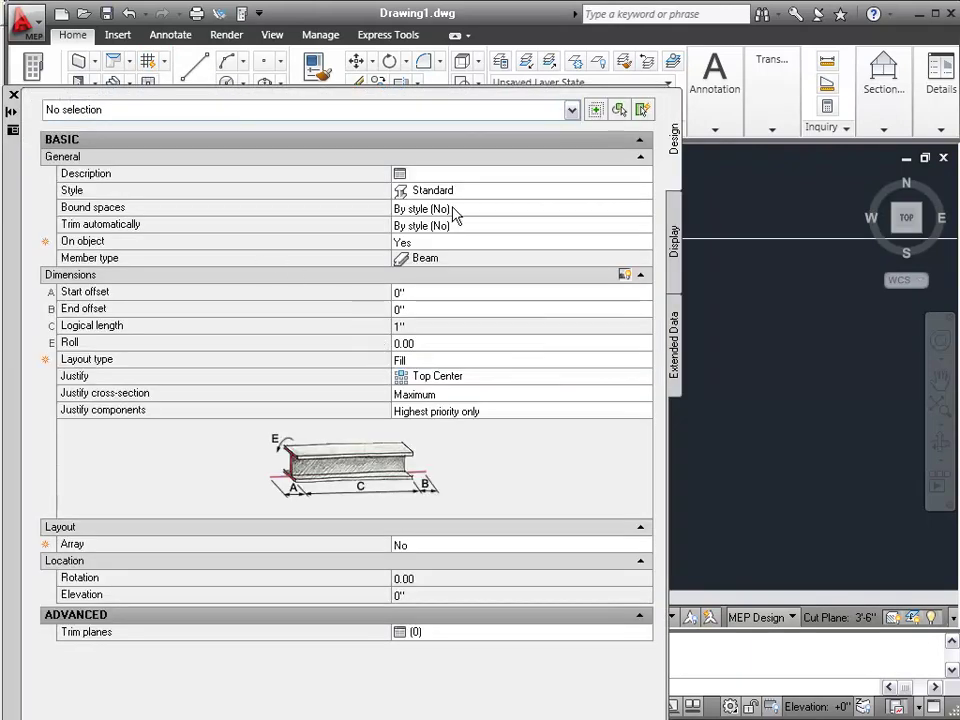
# Step: Draw a horizontal Square Member beam between two picked points in the plan
pyautogui.click(455, 193)
pyautogui.click(456, 193)
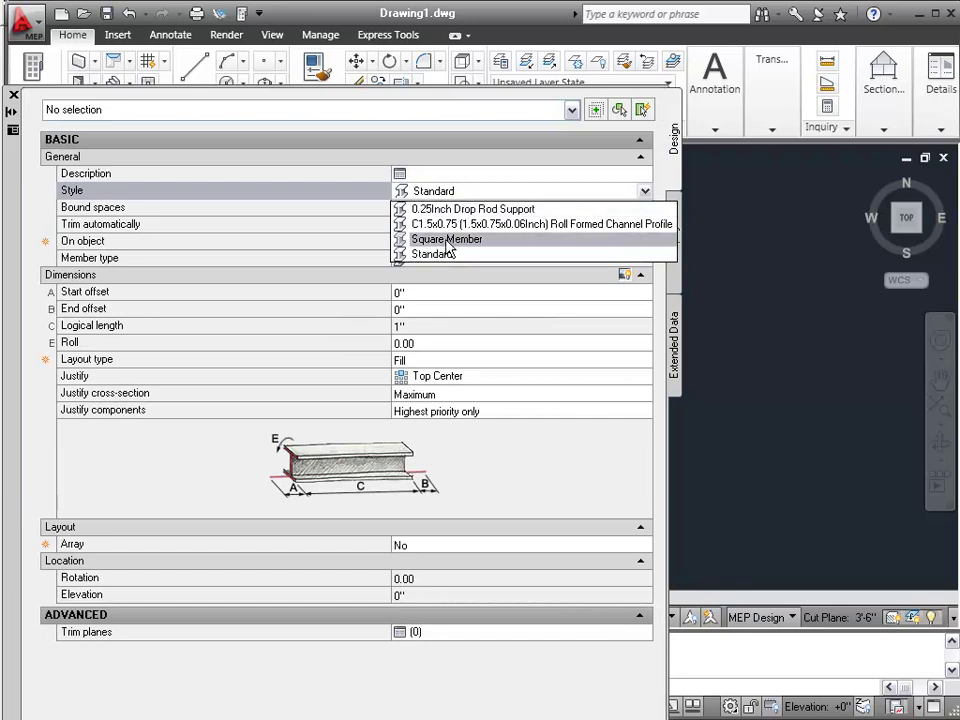
pyautogui.click(448, 240)
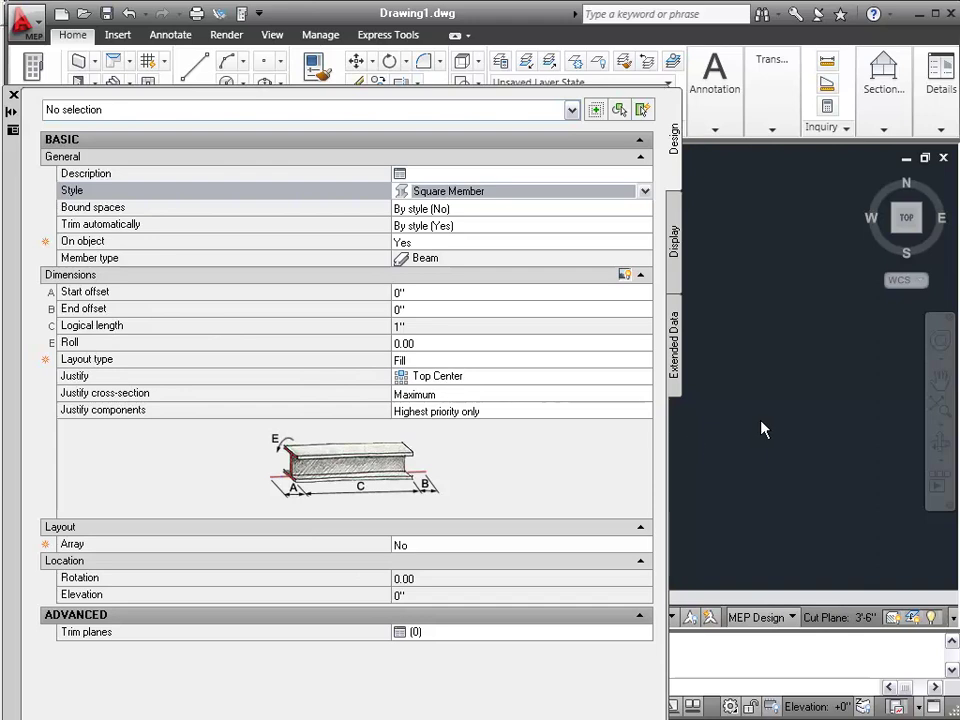
pyautogui.click(724, 364)
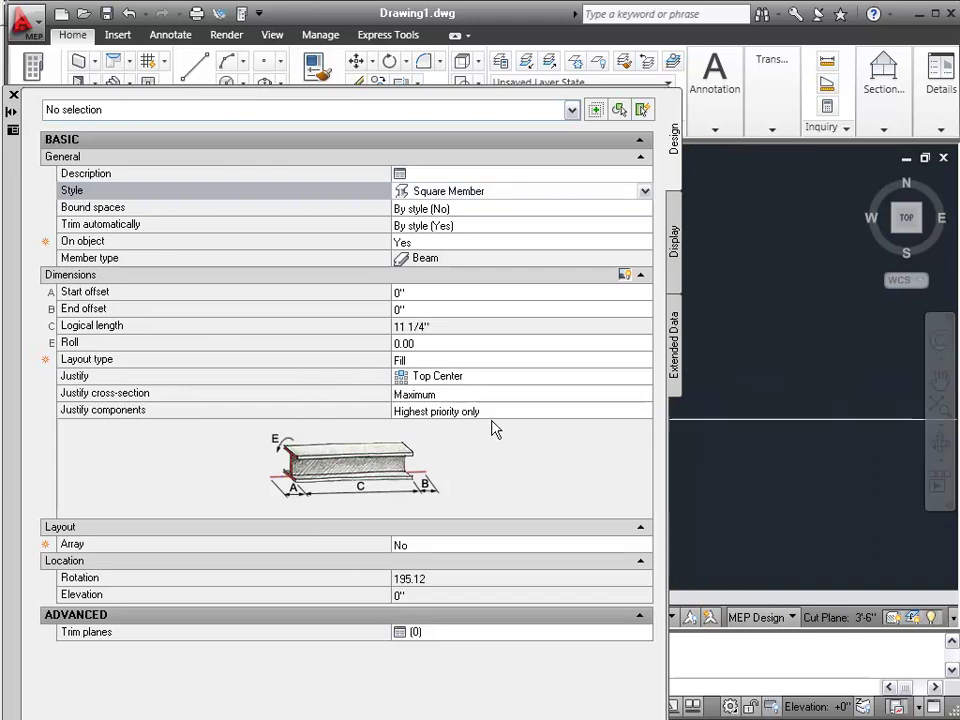
pyautogui.click(866, 380)
pyautogui.rightClick(838, 448)
pyautogui.click(866, 459)
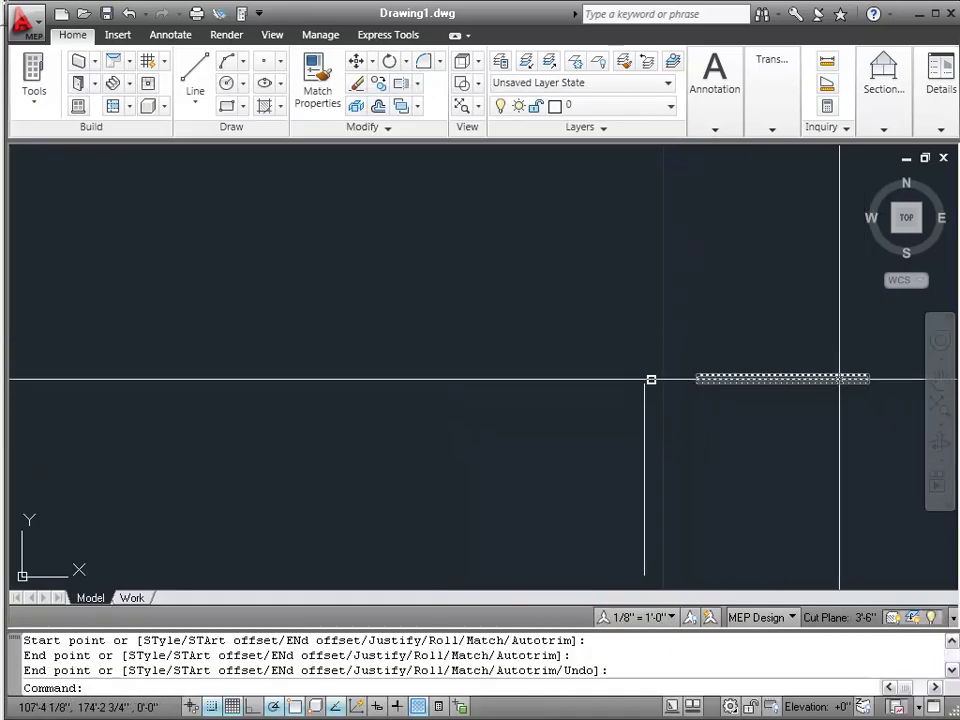
pyautogui.scroll(3, 700, 378)
pyautogui.scroll(-5, 423, 347)
pyautogui.scroll(4, 610, 400)
pyautogui.scroll(2, 613, 435)
pyautogui.scroll(-2, 645, 336)
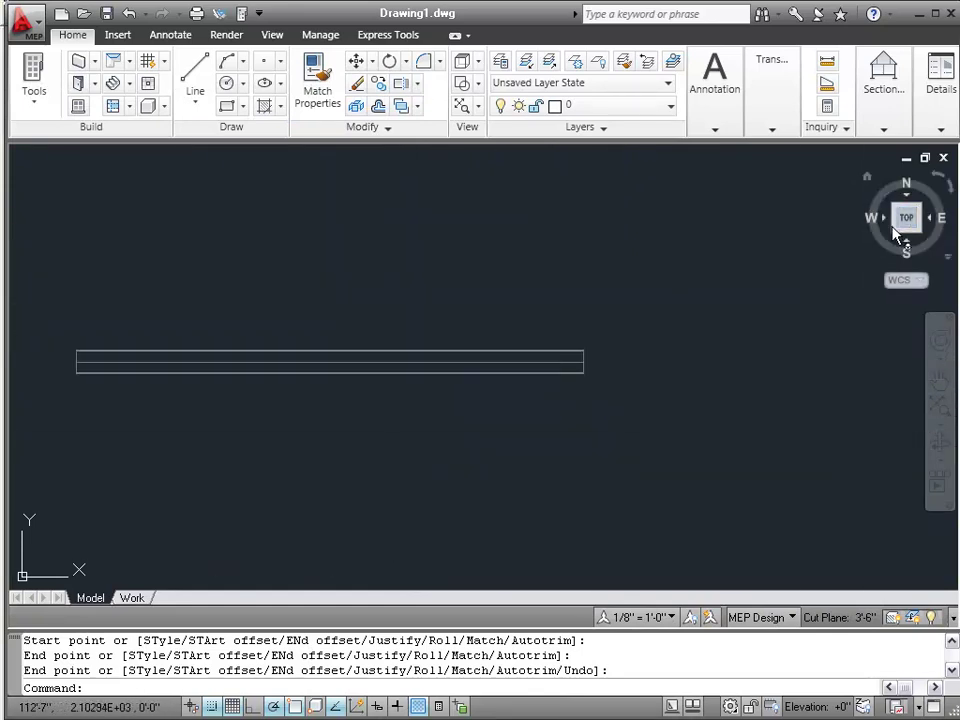
# Step: Switch to the SW Isometric view and zoom in on the Square Member beam
pyautogui.click(896, 236)
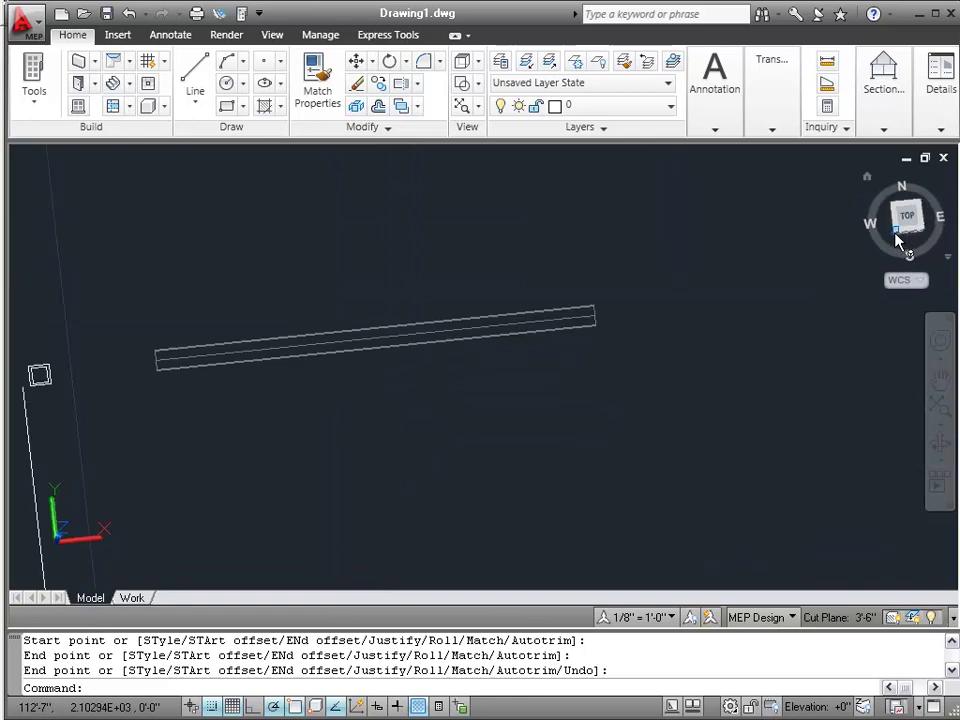
pyautogui.scroll(4, 377, 204)
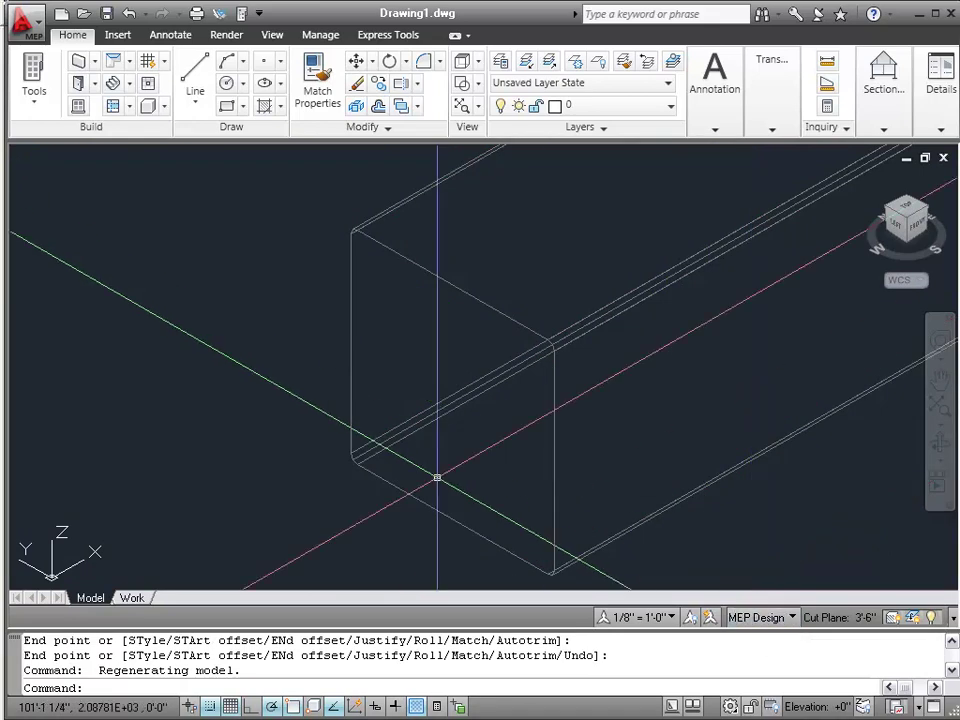
pyautogui.click(771, 621)
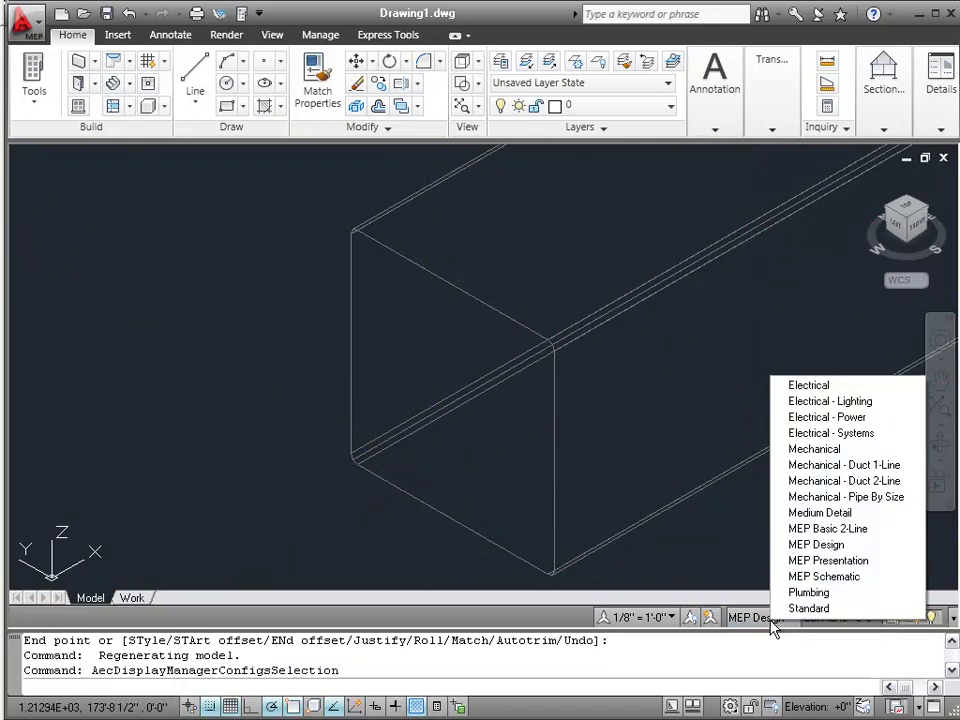
pyautogui.click(795, 513)
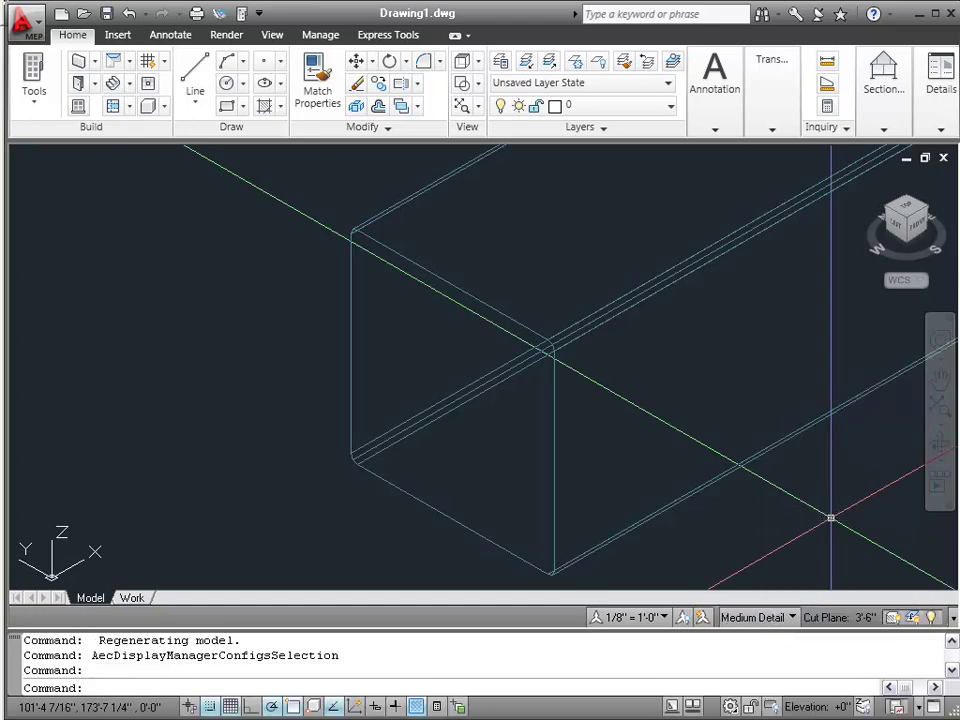
pyautogui.click(765, 619)
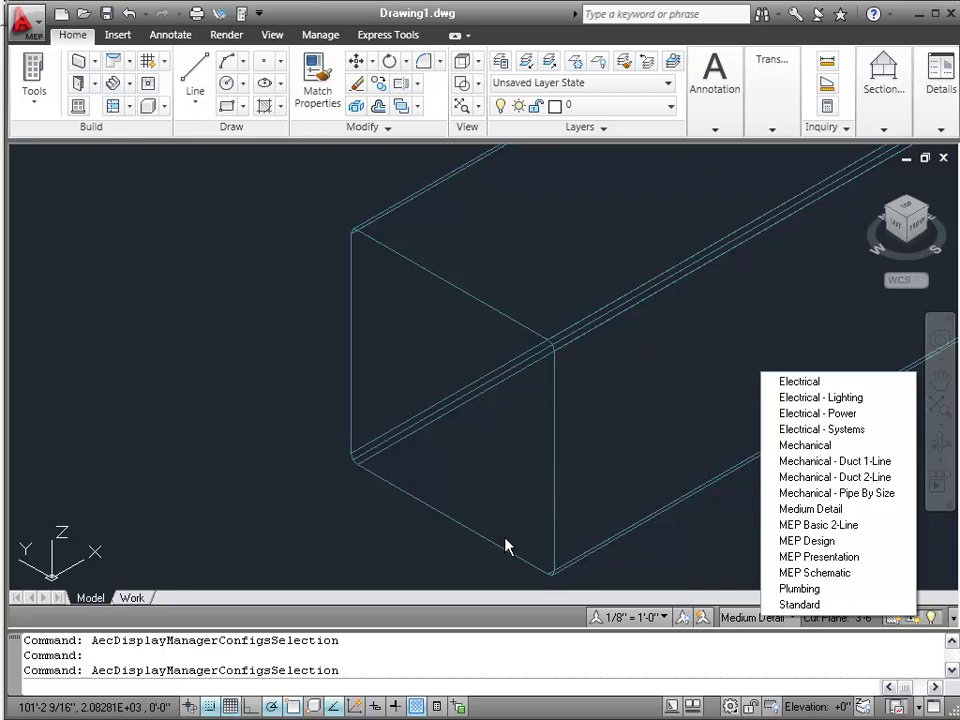
pyautogui.click(280, 380)
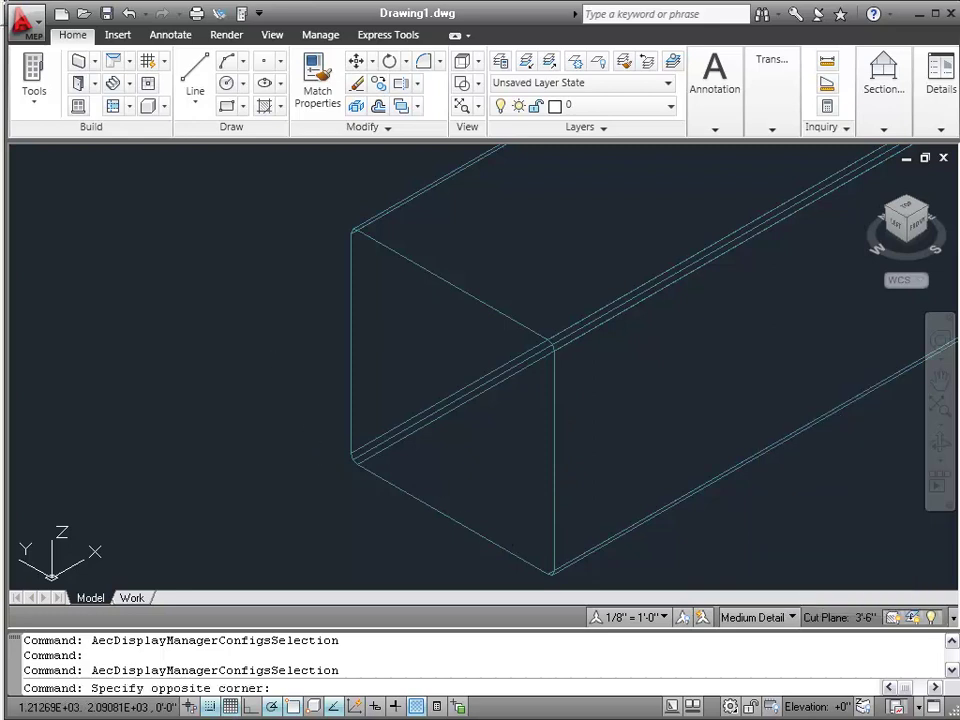
pyautogui.click(210, 439)
pyautogui.scroll(-5, 148, 315)
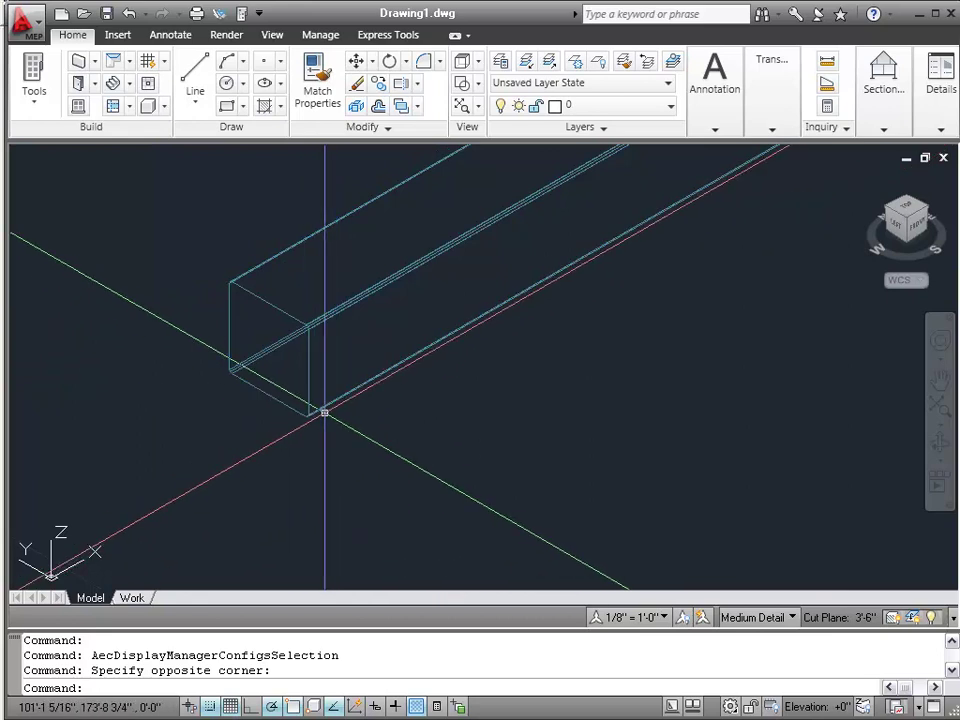
pyautogui.scroll(-2, 376, 546)
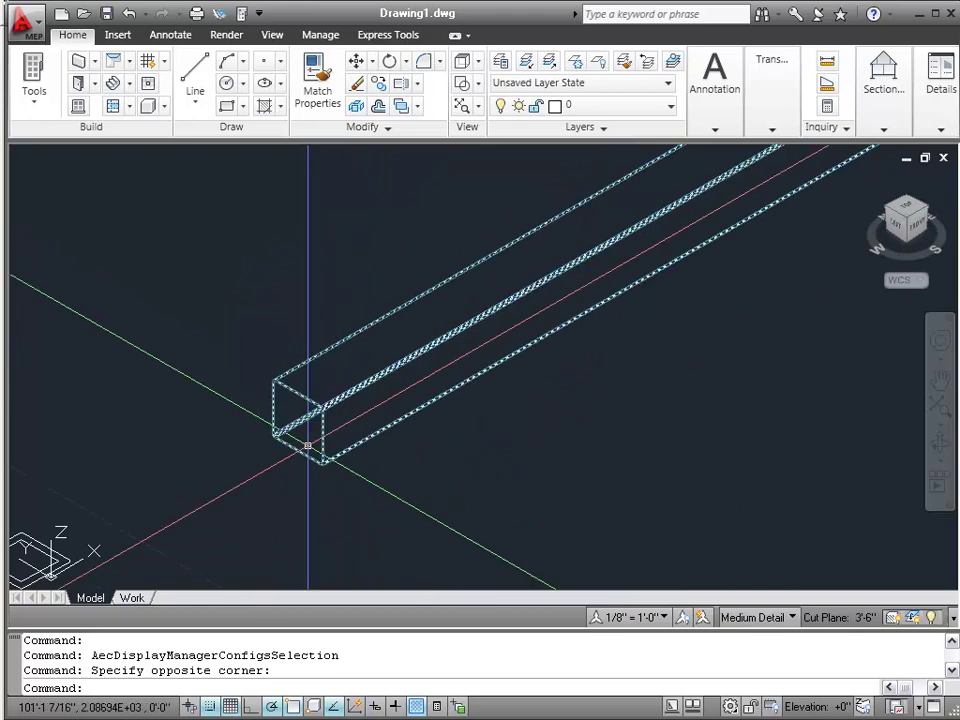
pyautogui.scroll(2, 309, 389)
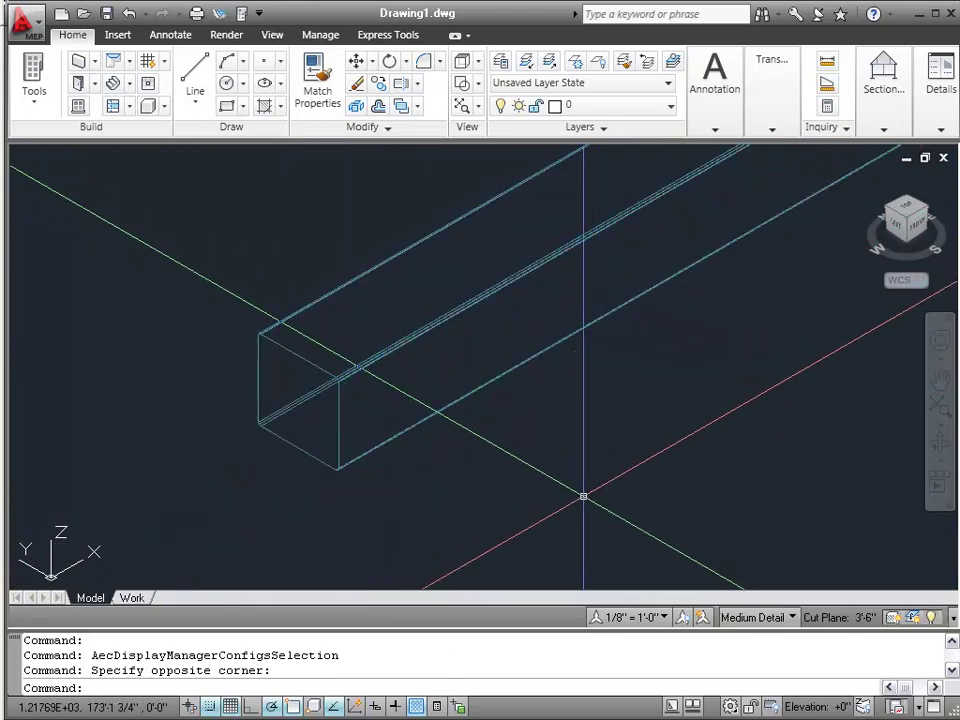
pyautogui.scroll(-2, 613, 461)
pyautogui.scroll(-2, 304, 489)
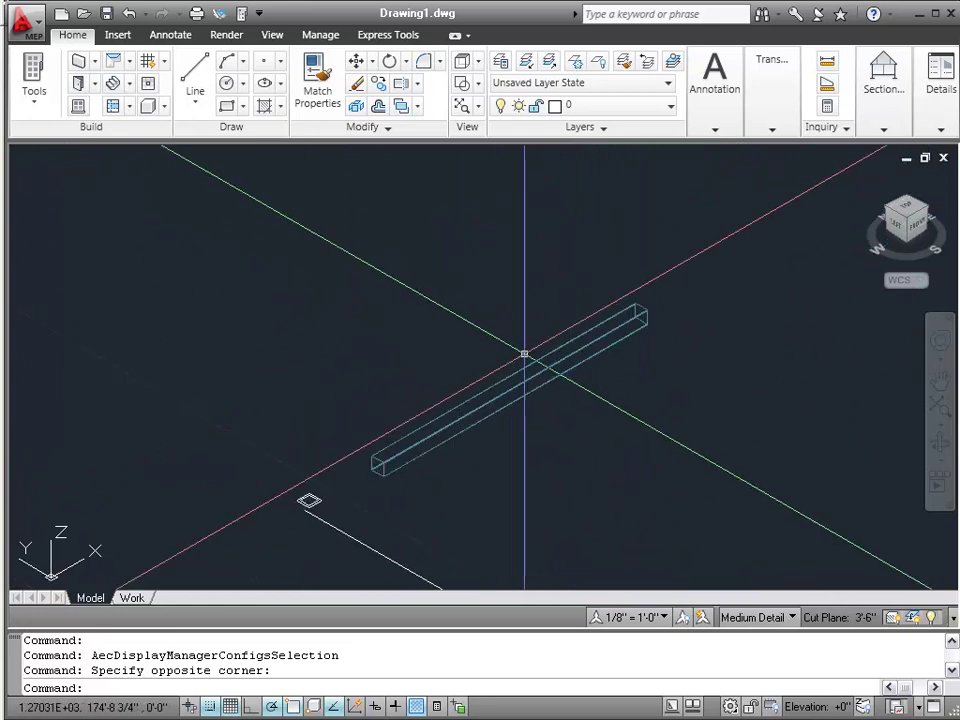
pyautogui.scroll(3, 340, 394)
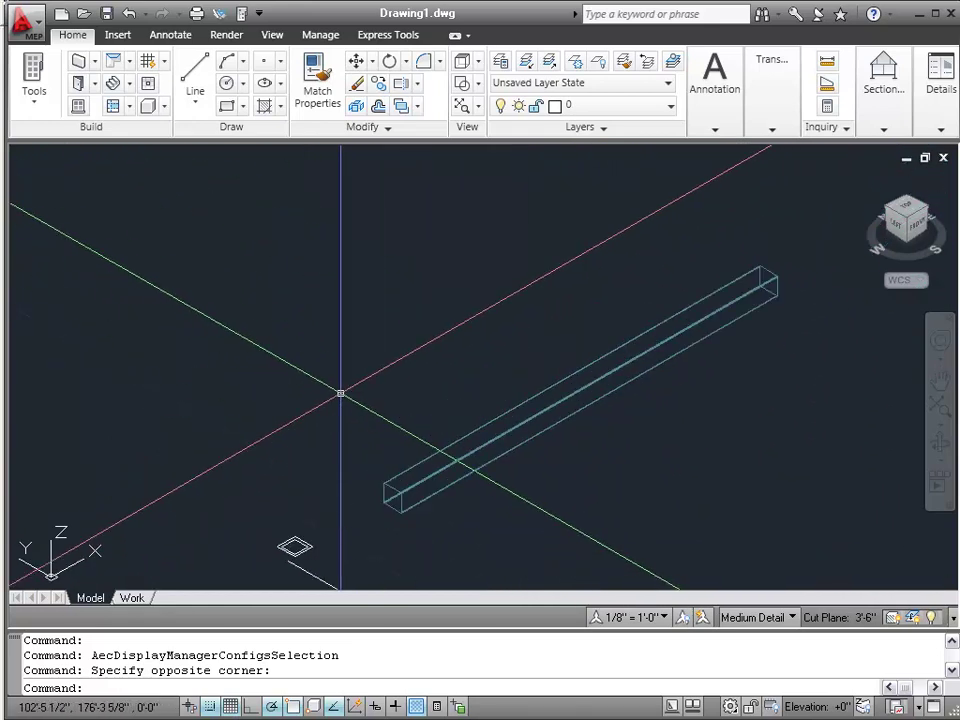
pyautogui.scroll(-2, 340, 394)
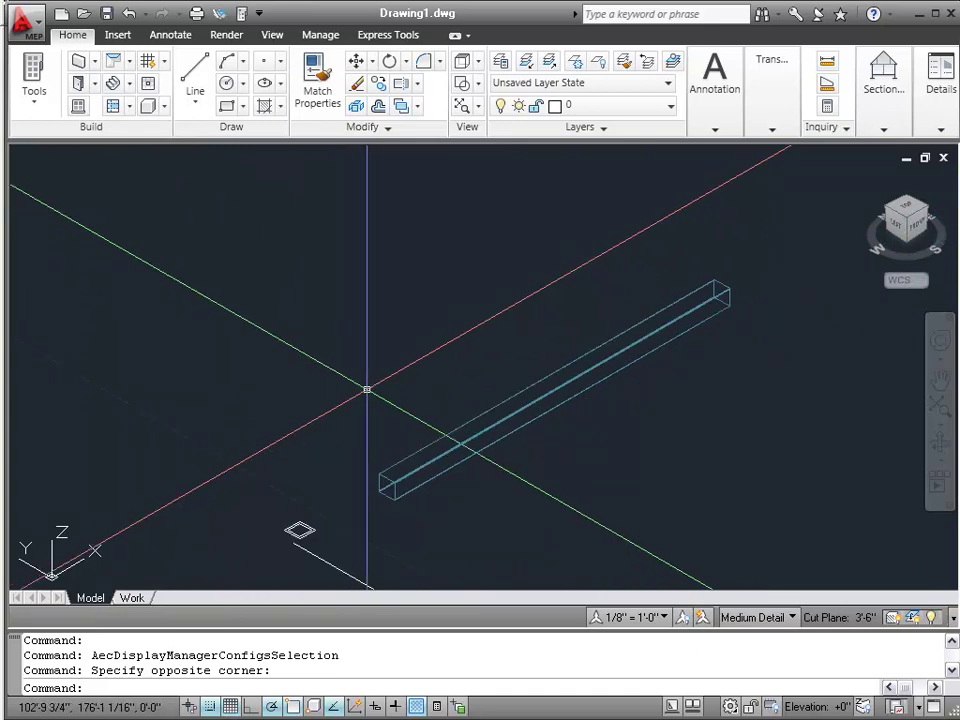
pyautogui.click(750, 618)
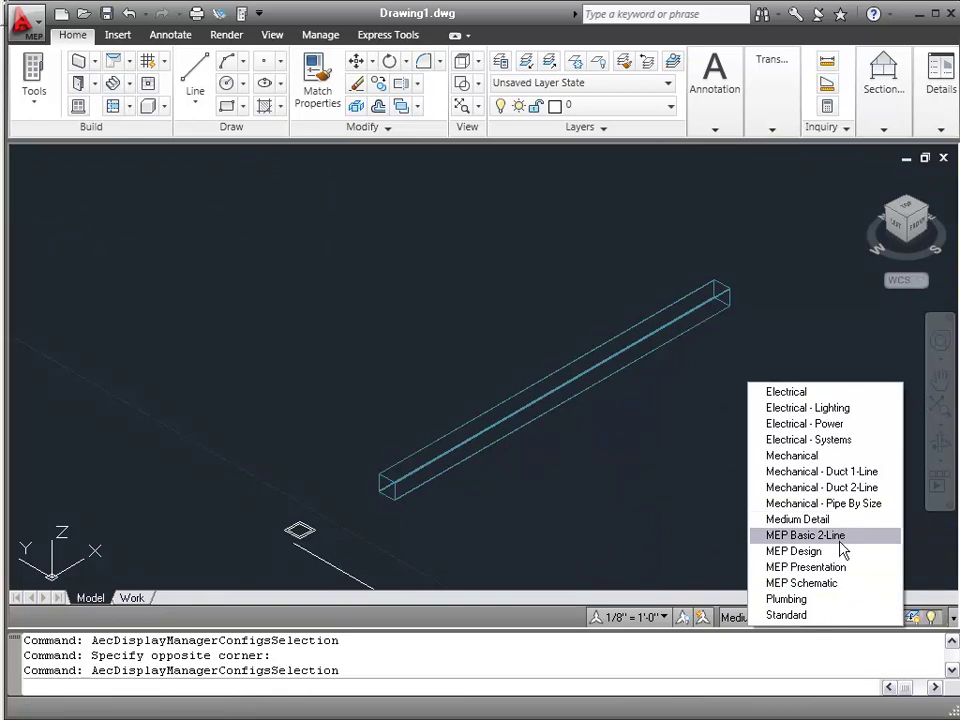
pyautogui.click(838, 551)
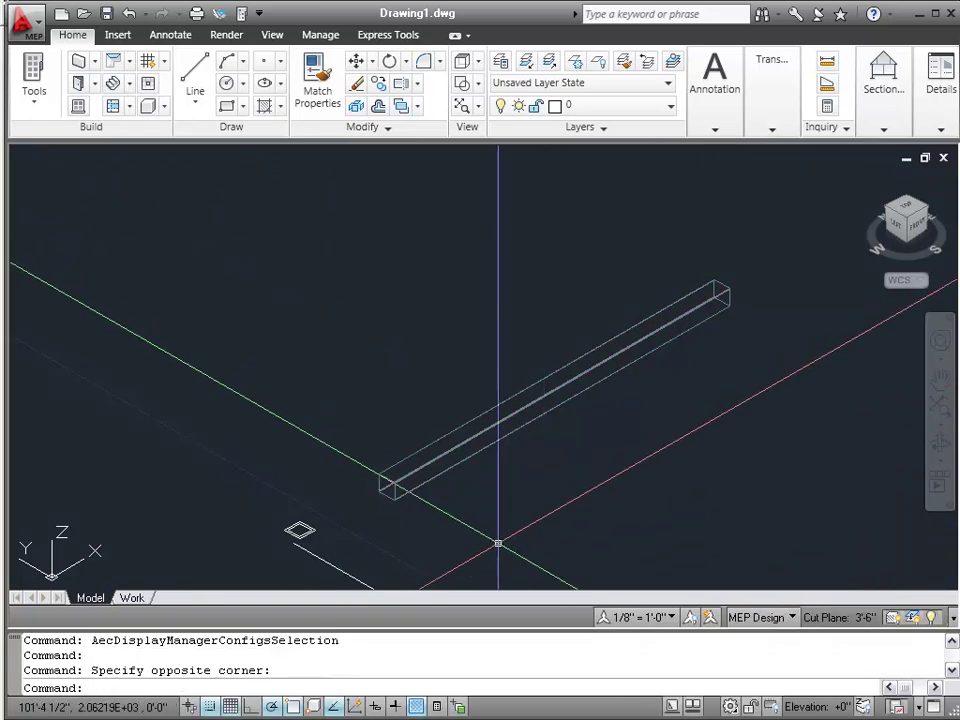